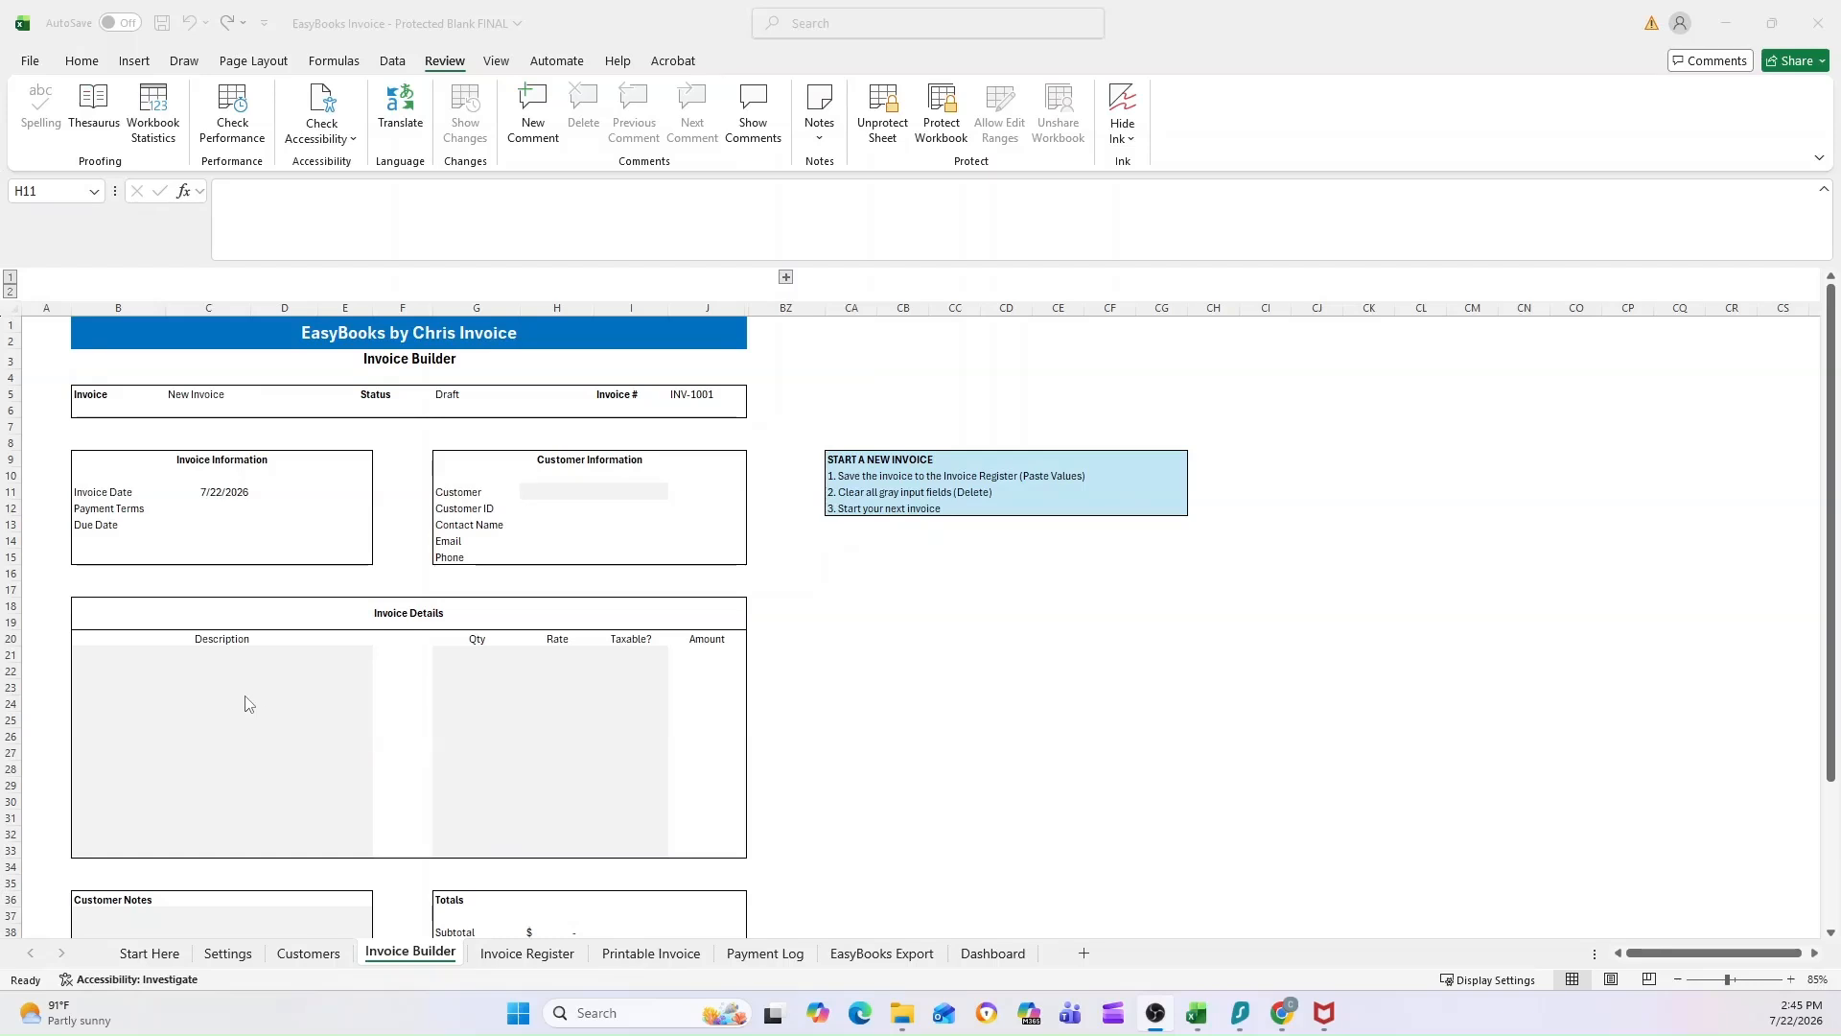
Step: Review the Invoice Builder layout from the header to the Save Invoice to Register row, and highlight the gray input fields
scroll(767, 599, down, 2)
scroll(740, 596, up, 2)
click(240, 652)
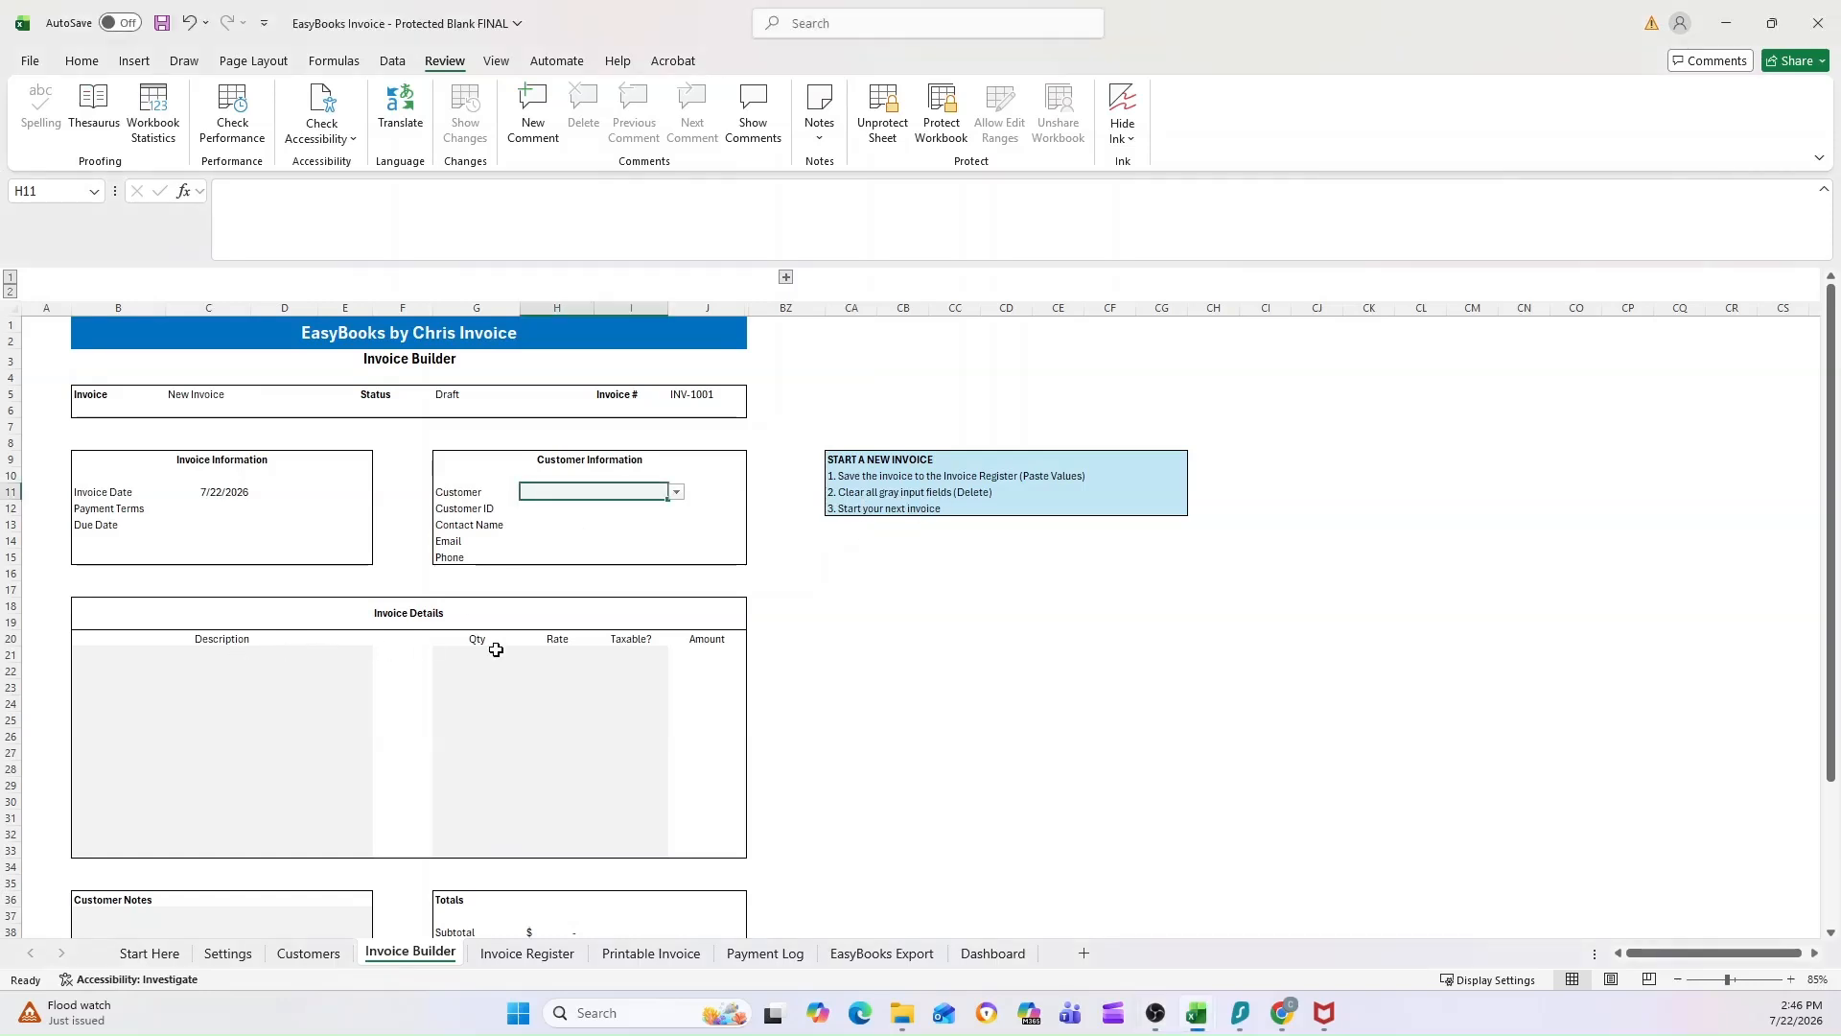
scroll(357, 707, down, 4)
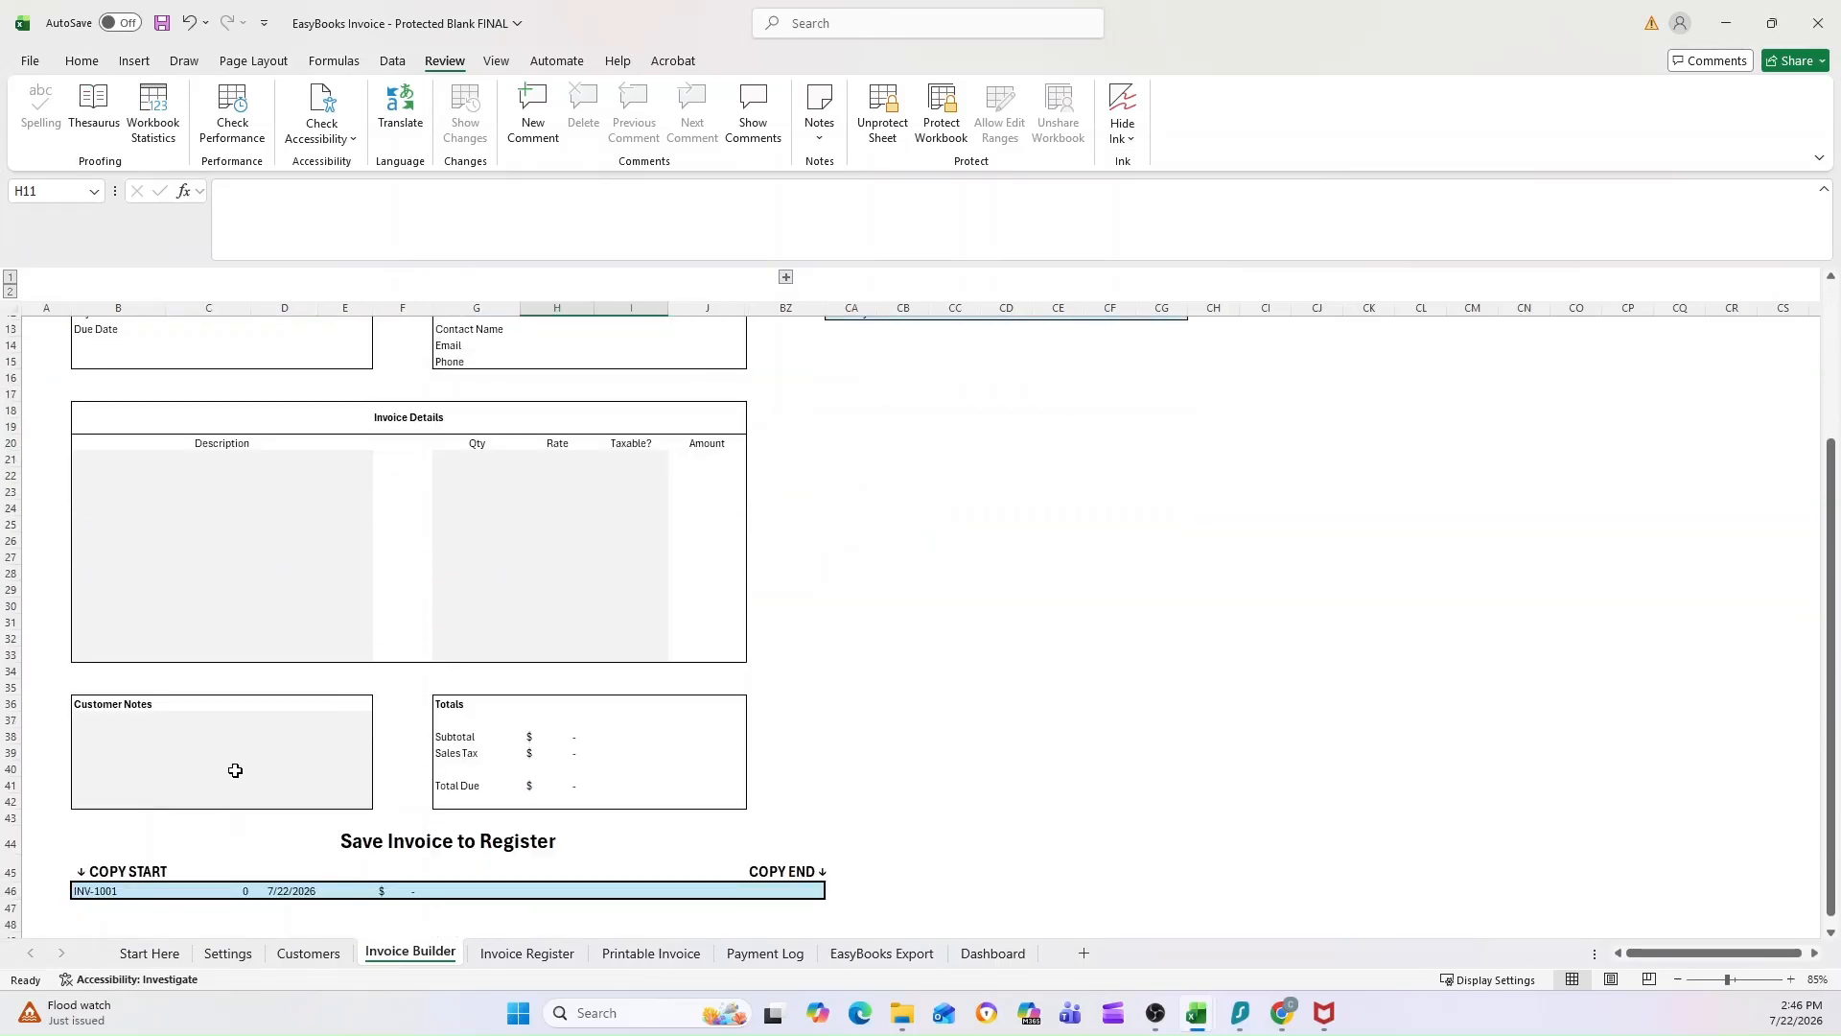
scroll(234, 767, up, 2)
scroll(235, 770, up, 1)
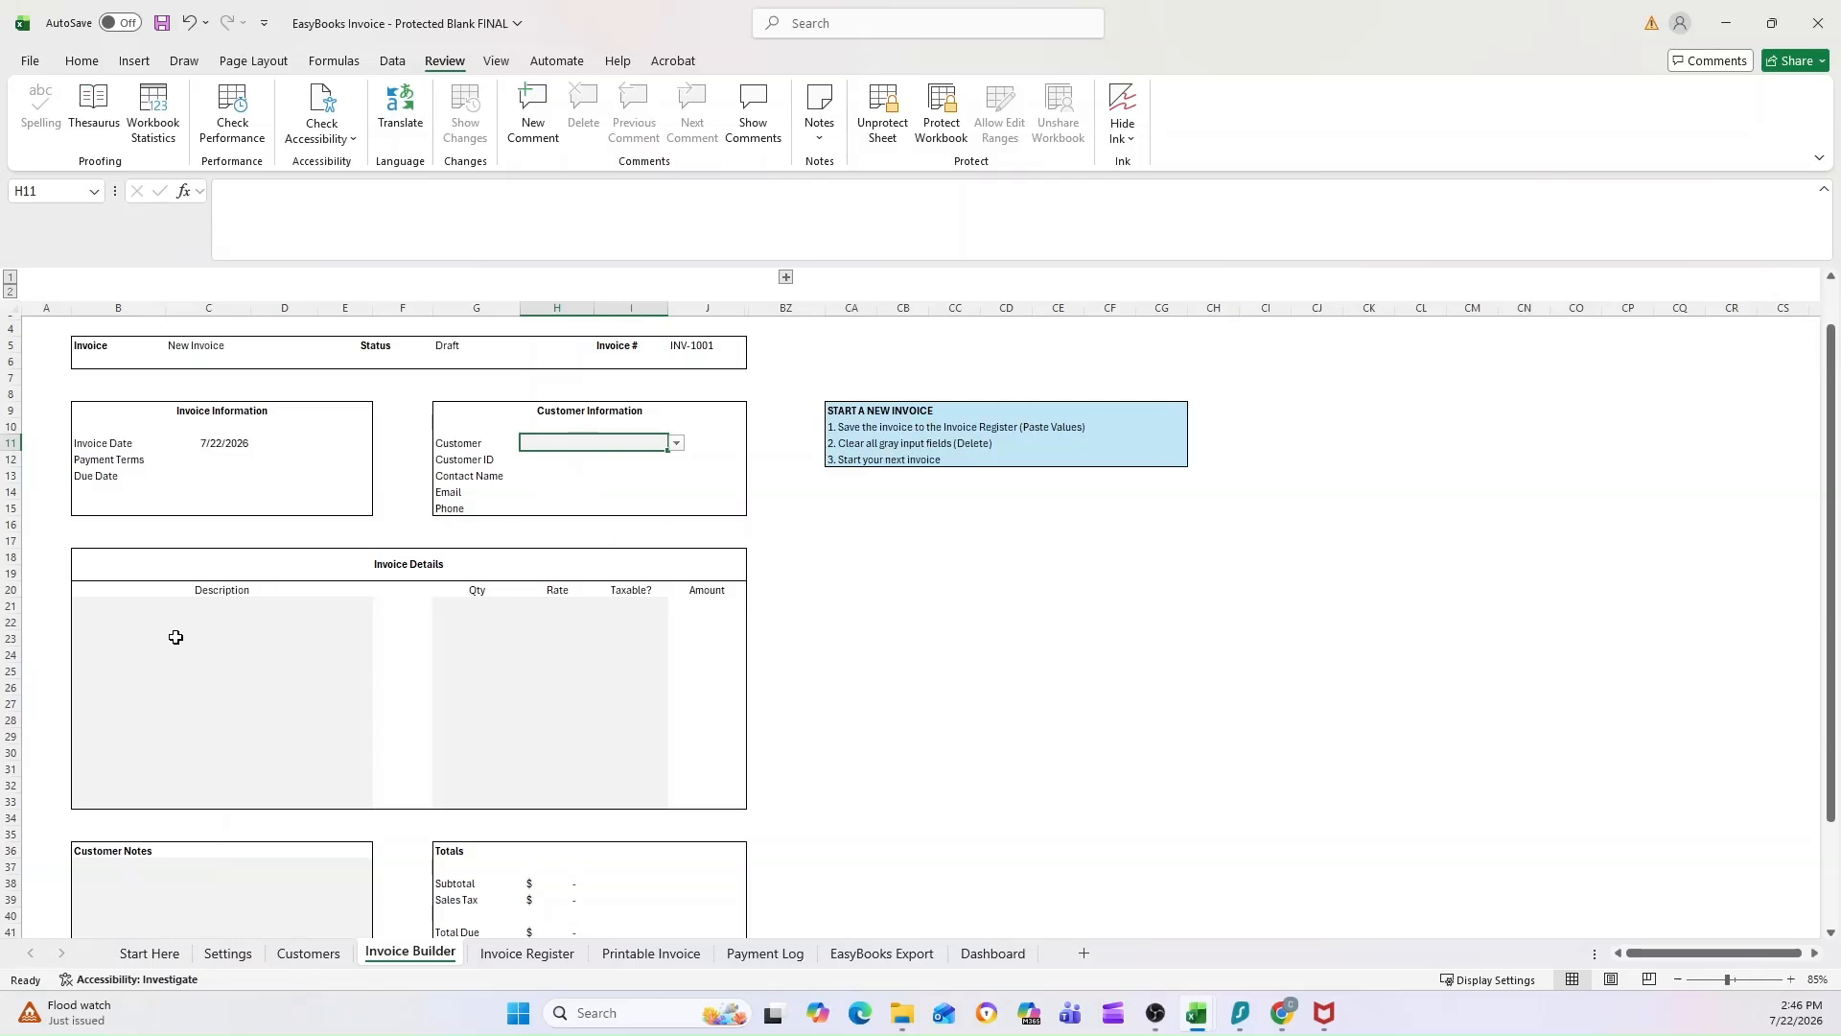
drag(203, 610, 206, 751)
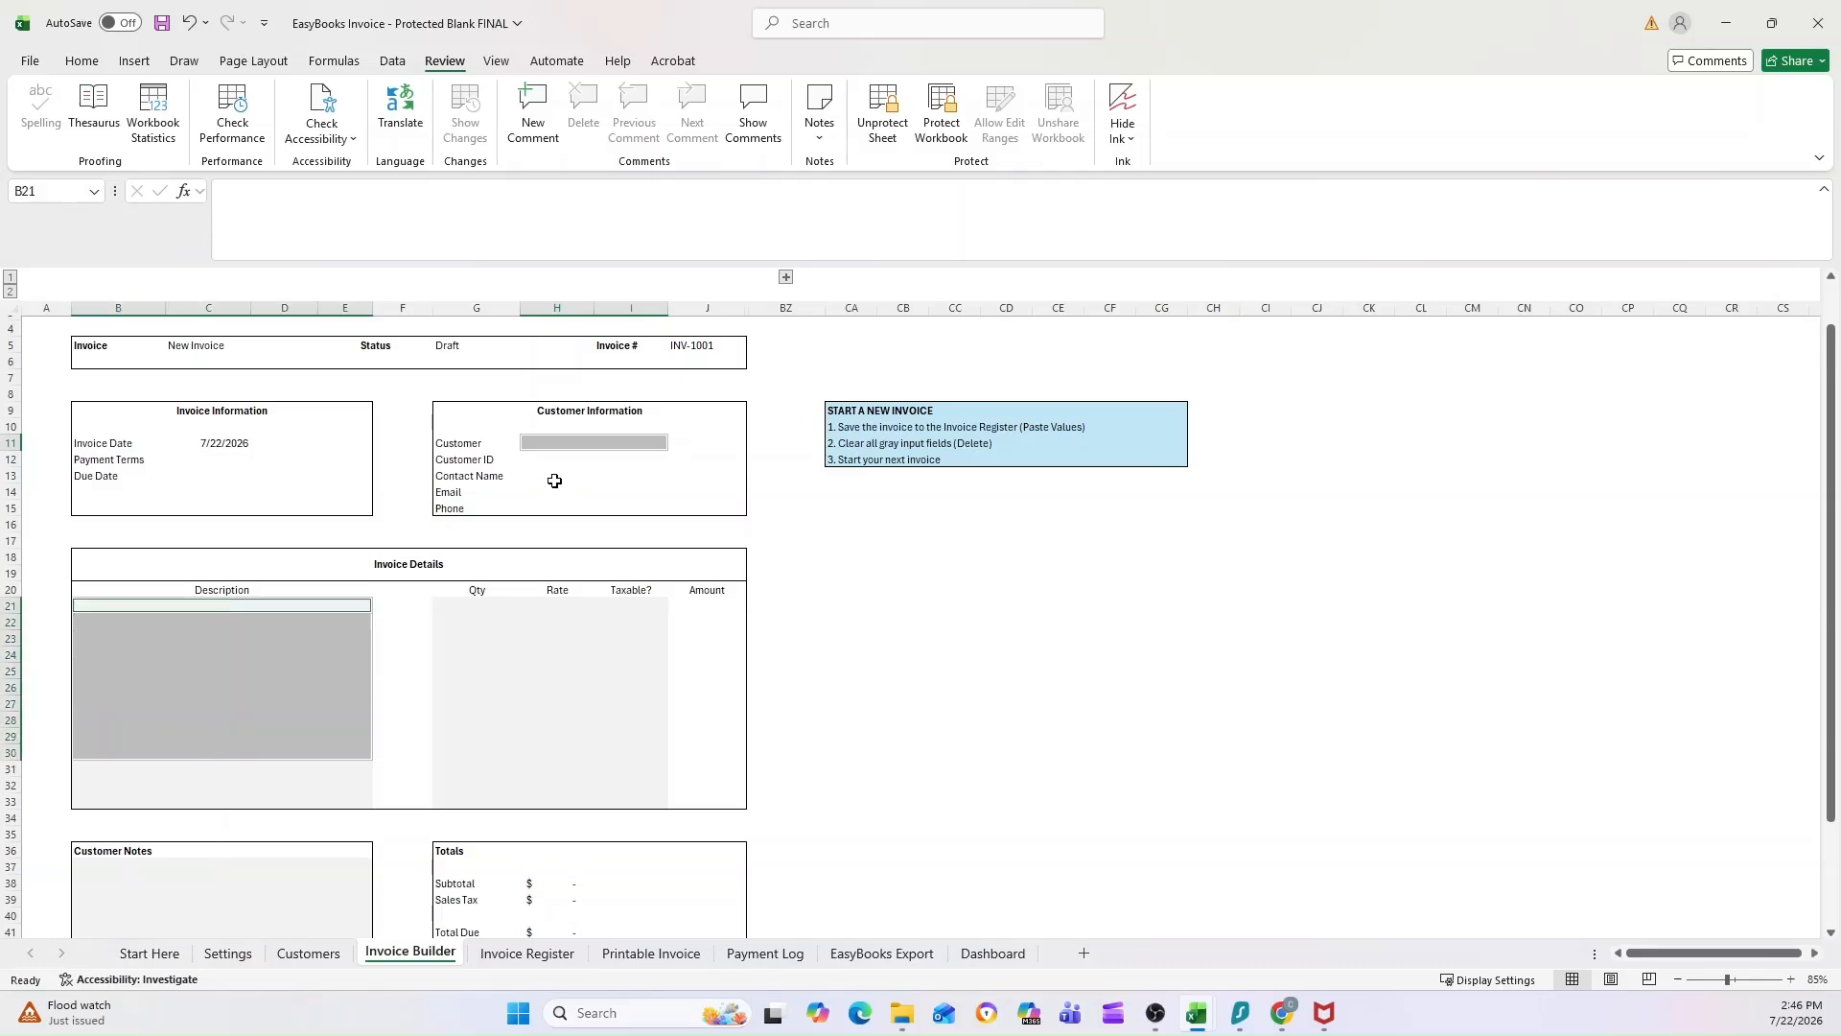
Step: Look through the invoice's Customer choices and compare them with the business names on the Customers sheet
click(559, 450)
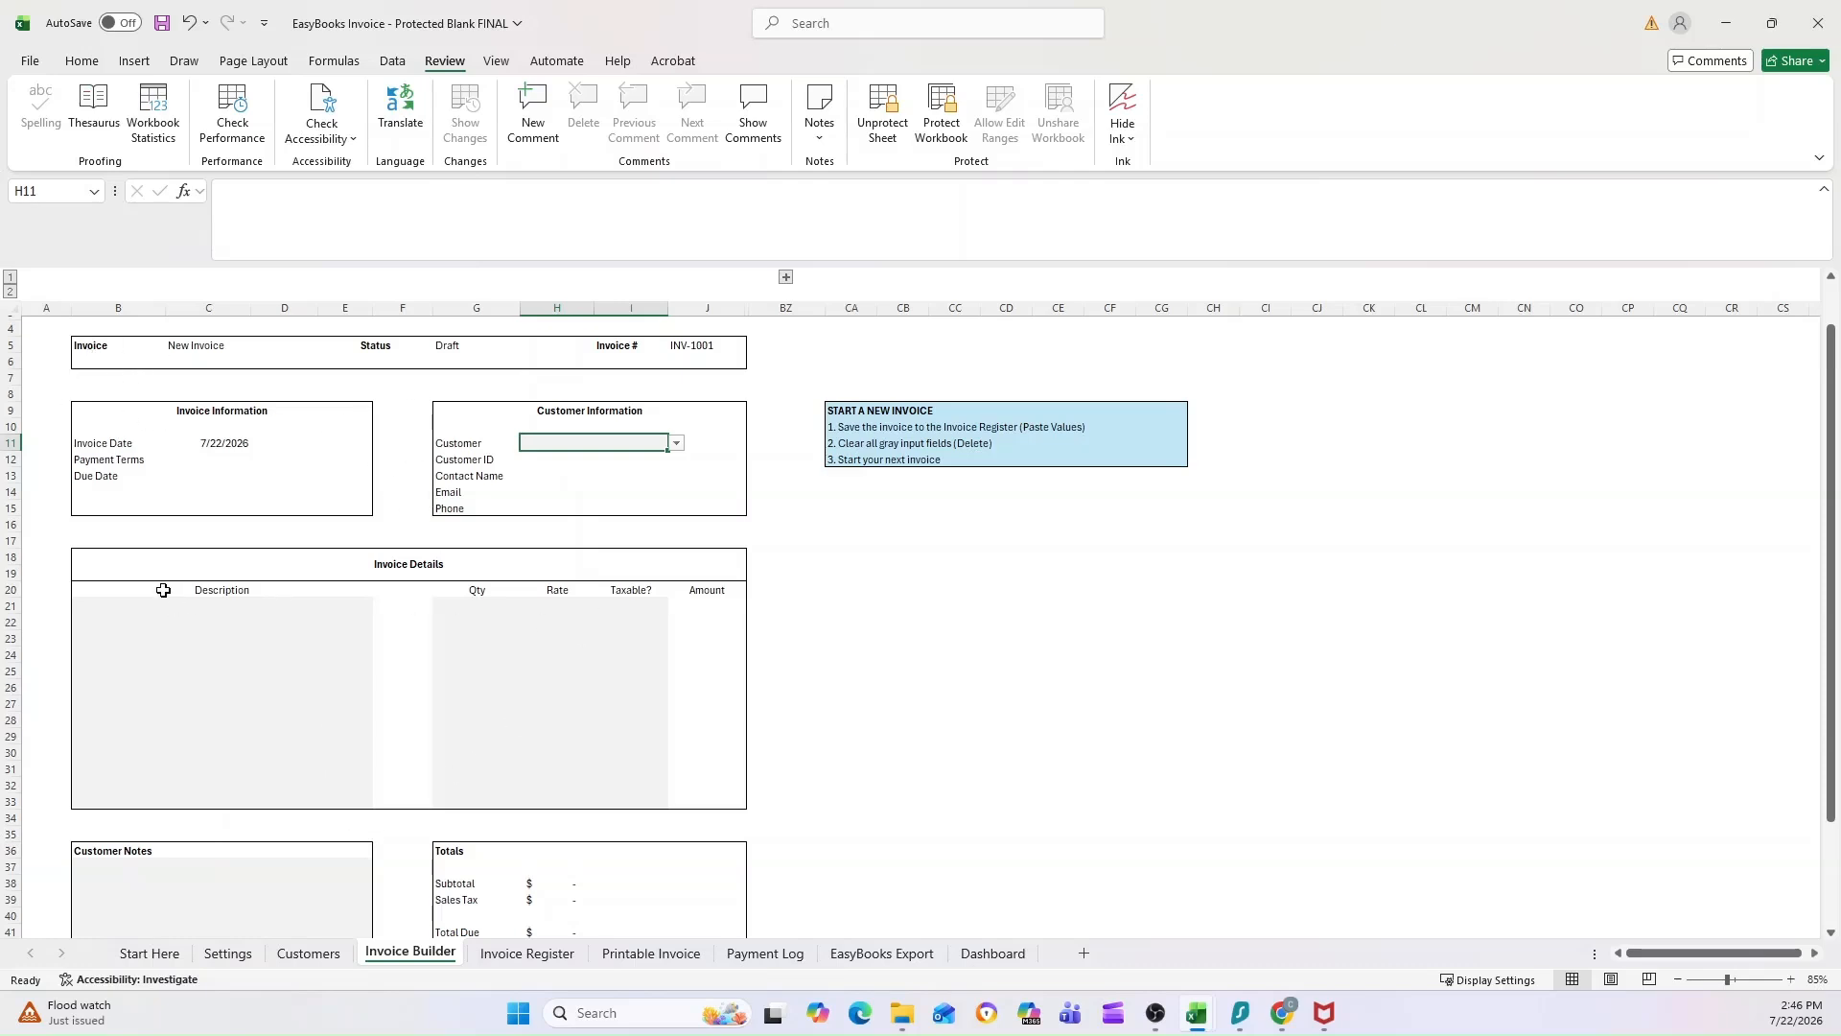
click(675, 444)
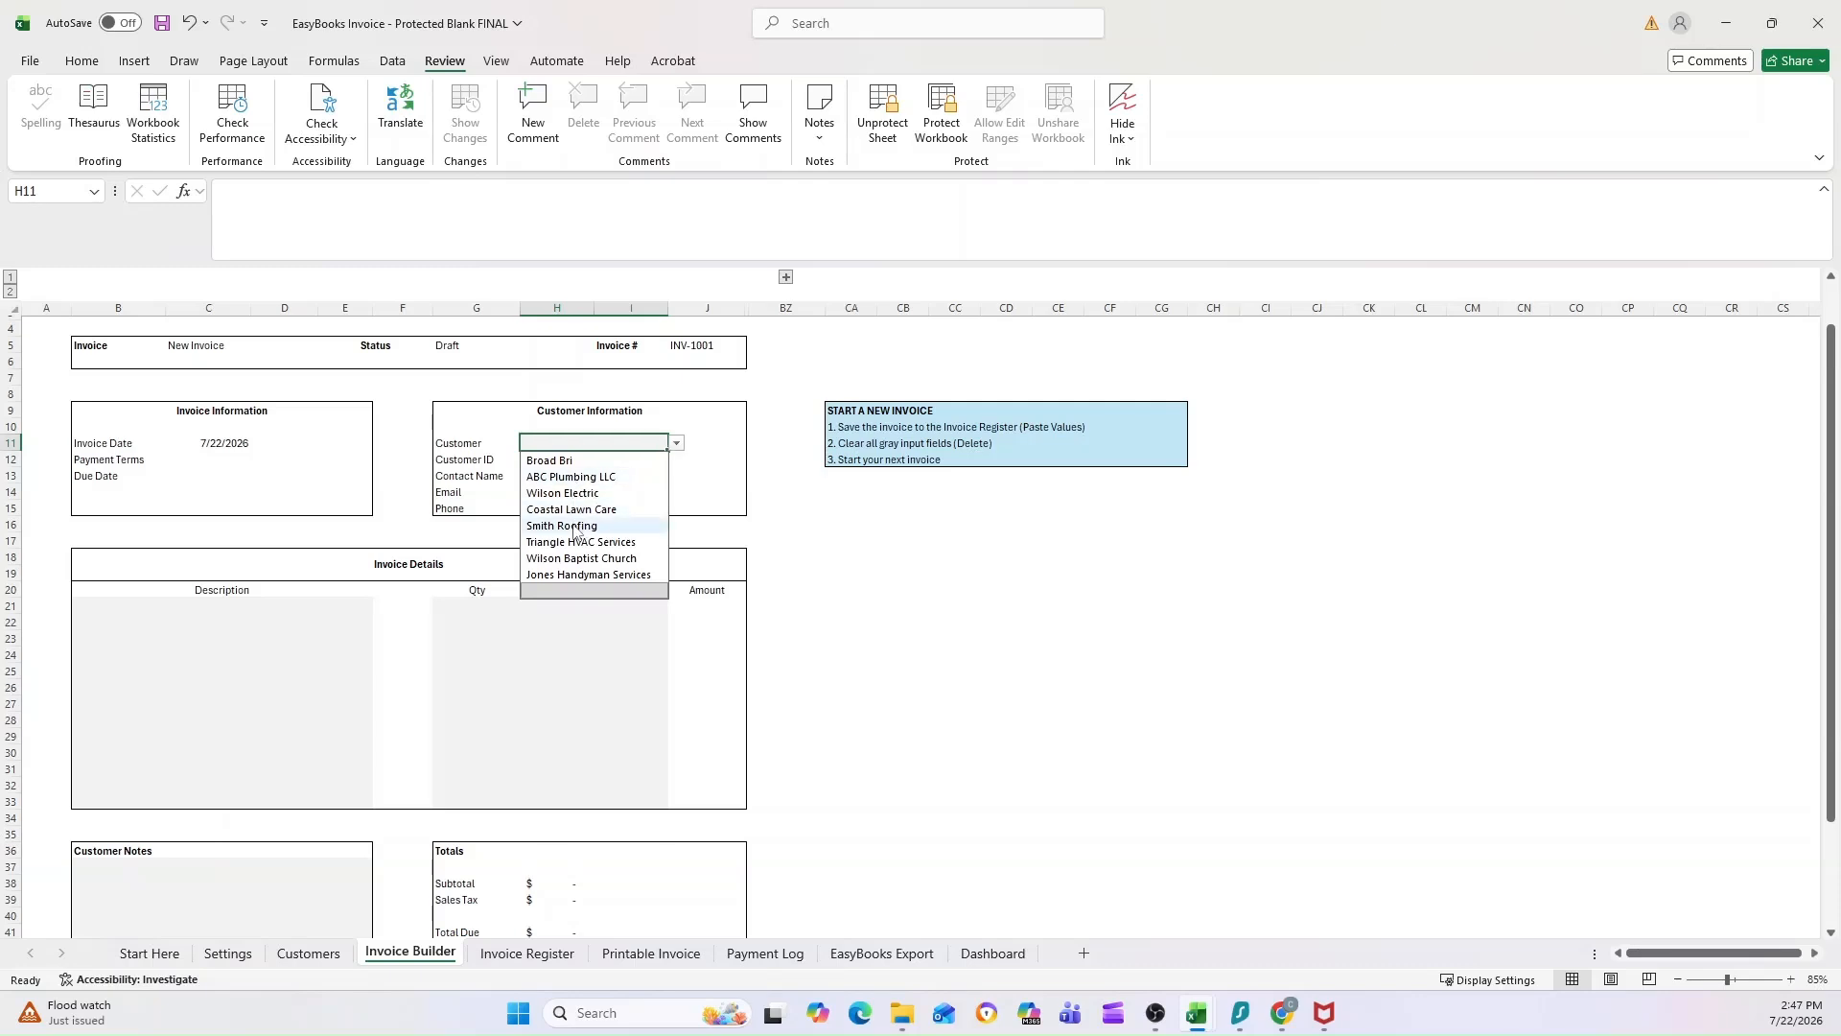
click(772, 515)
click(308, 953)
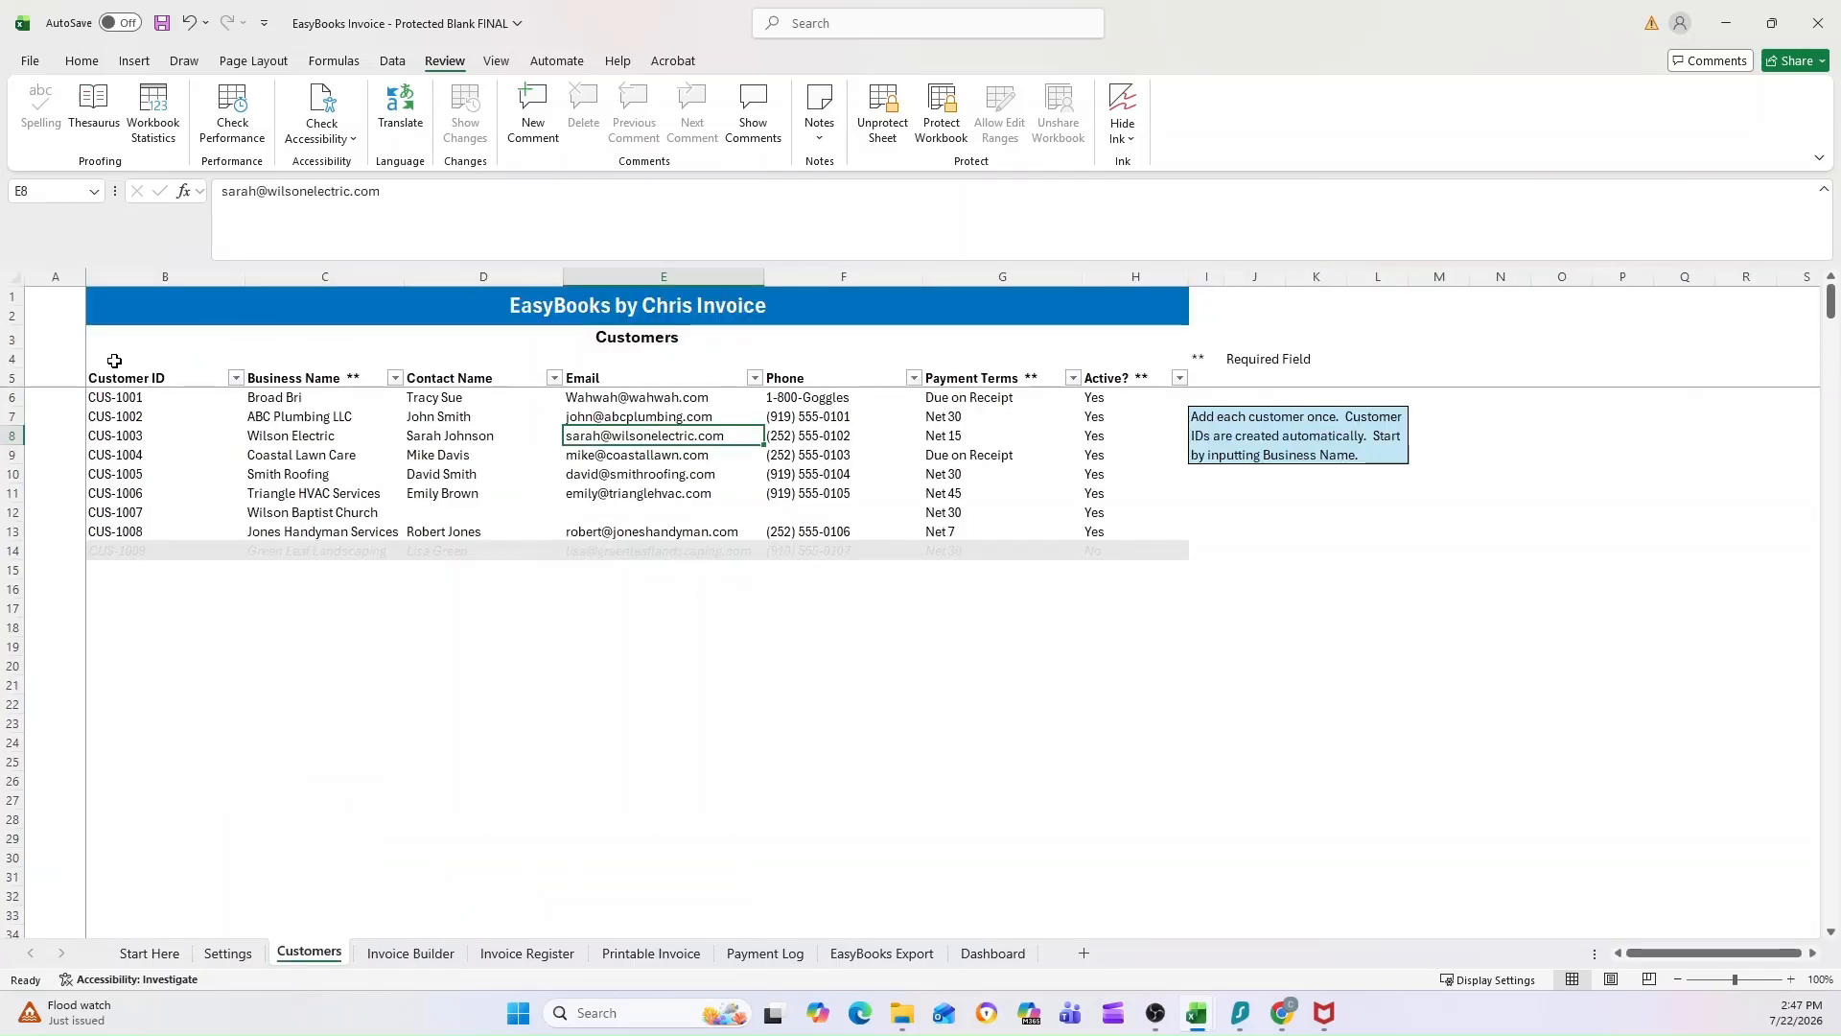
click(442, 954)
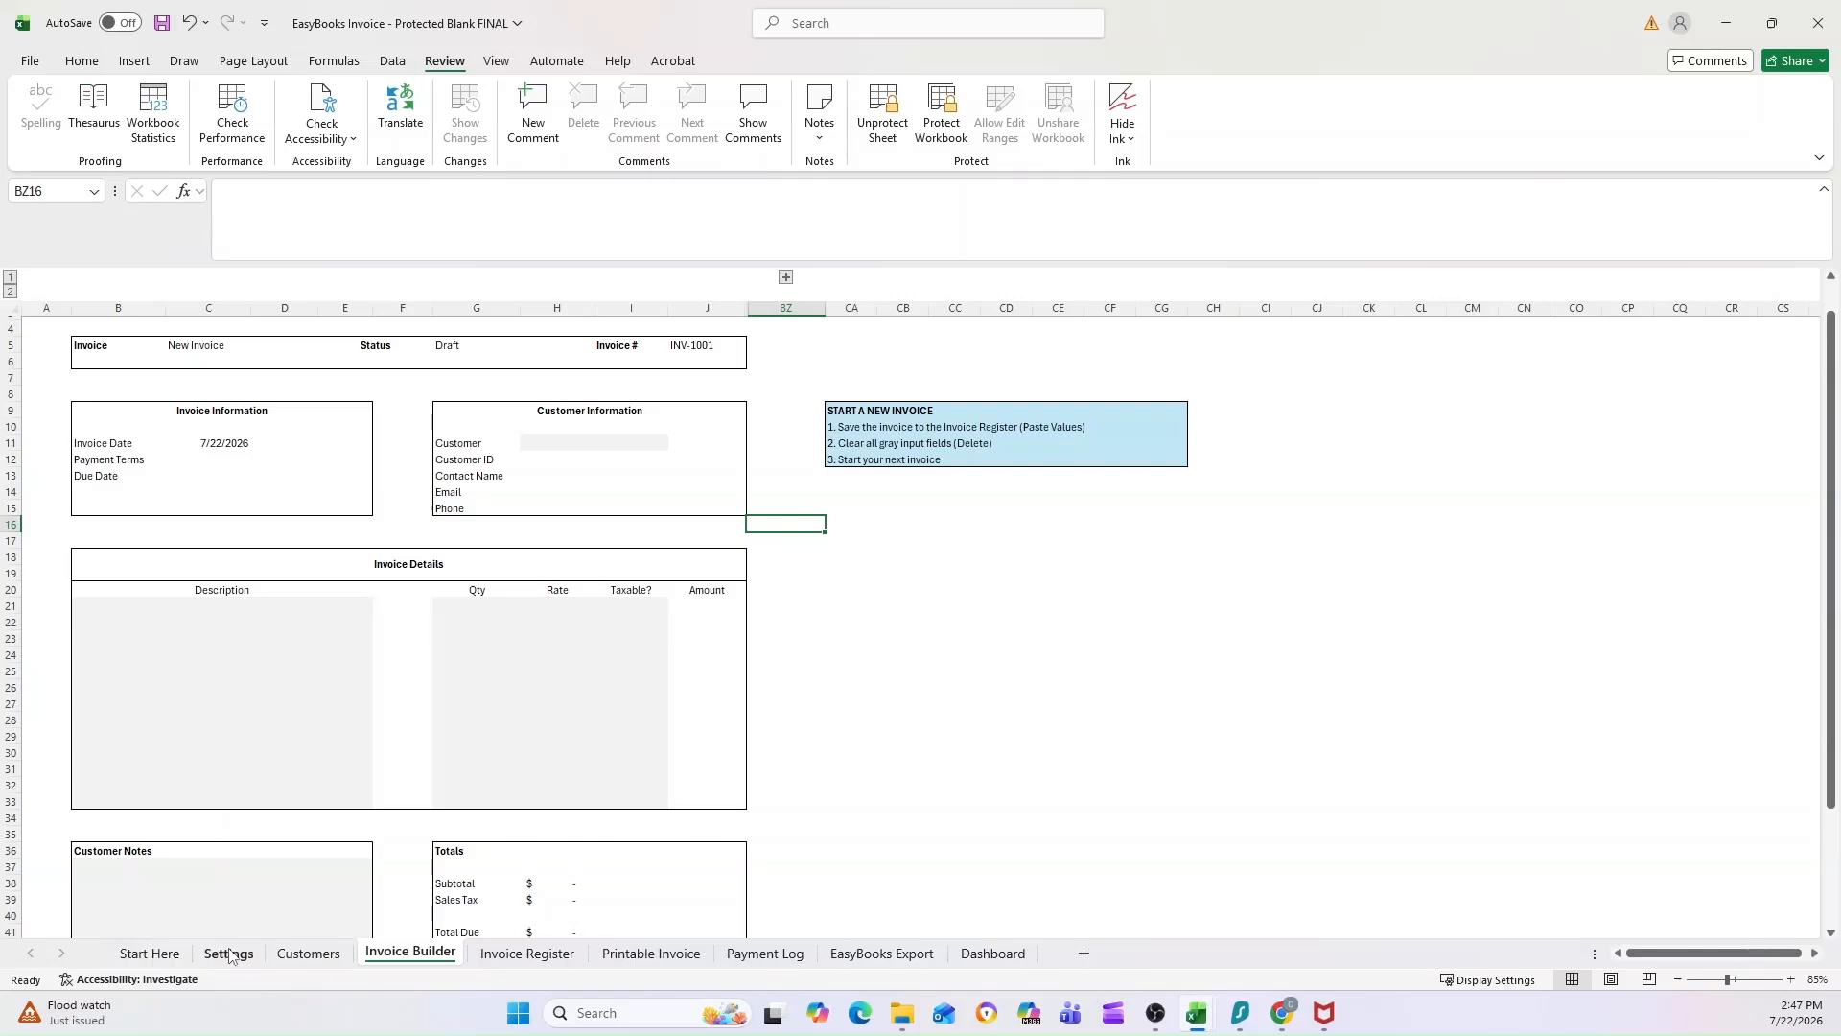
click(305, 955)
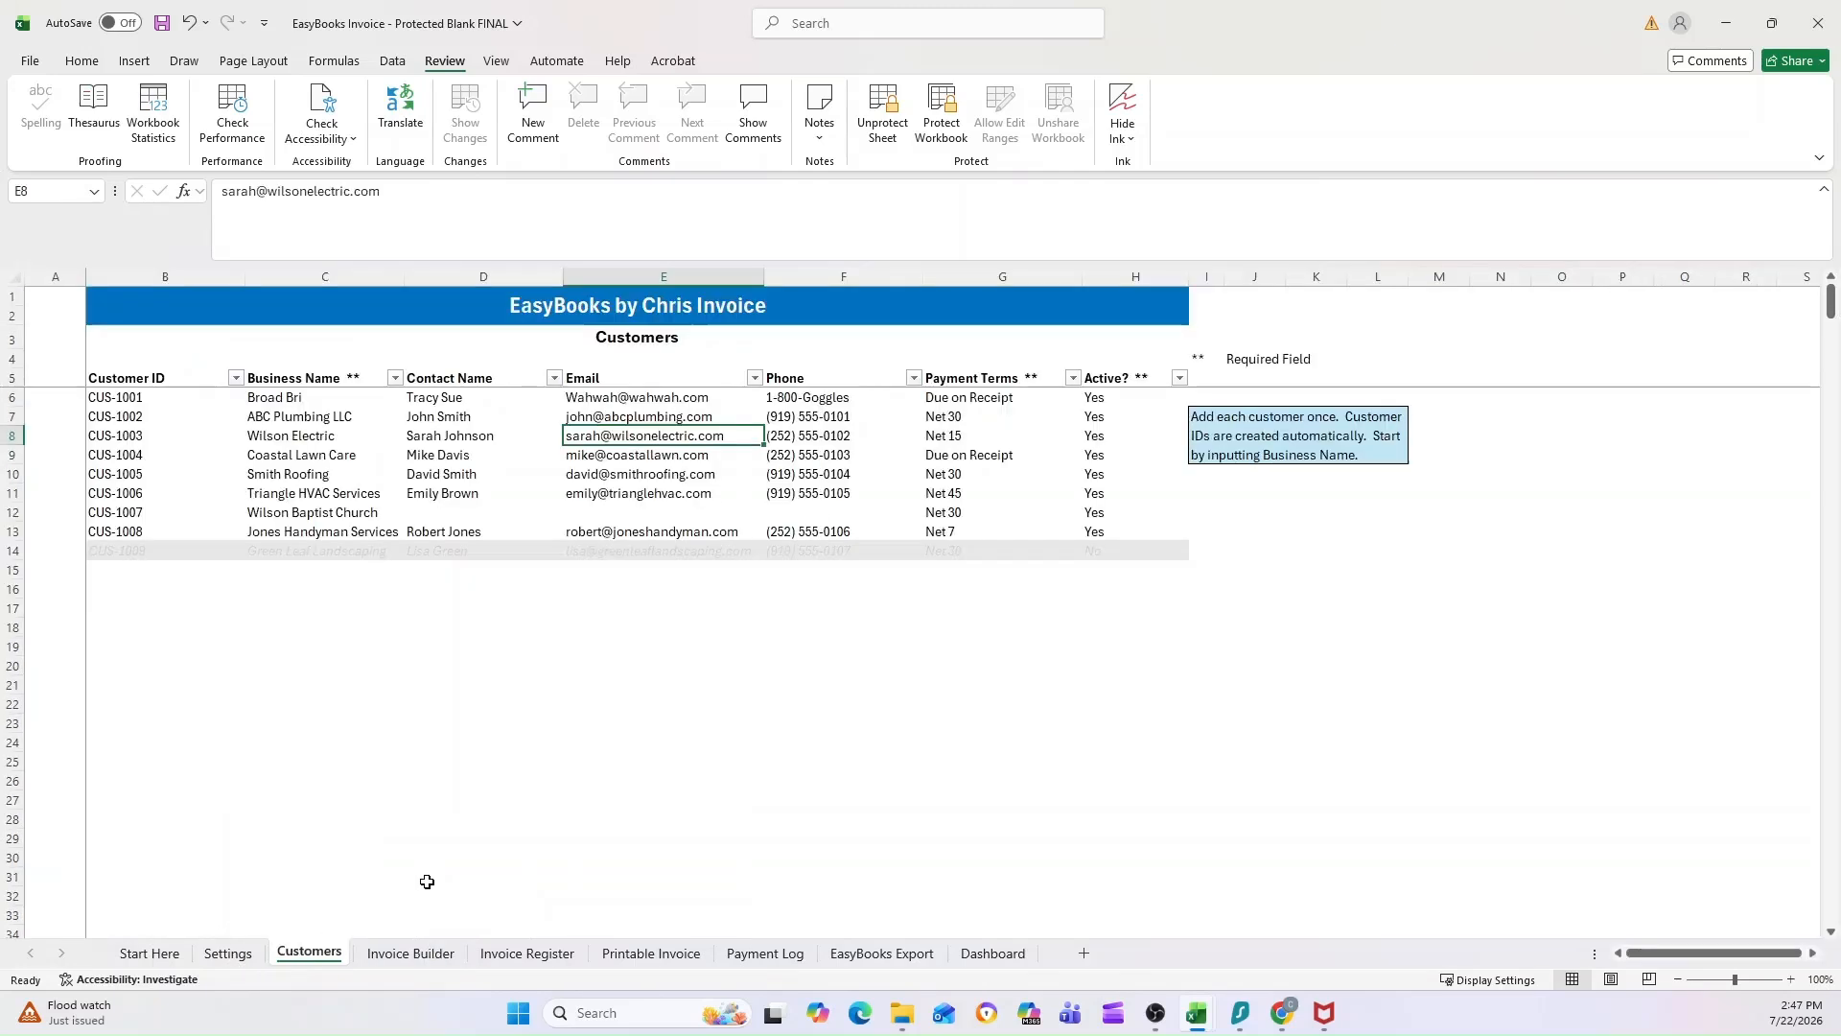
Step: Return to the Invoice Builder sheet and set the invoice's Customer to ABC Plumbing LLC
click(402, 959)
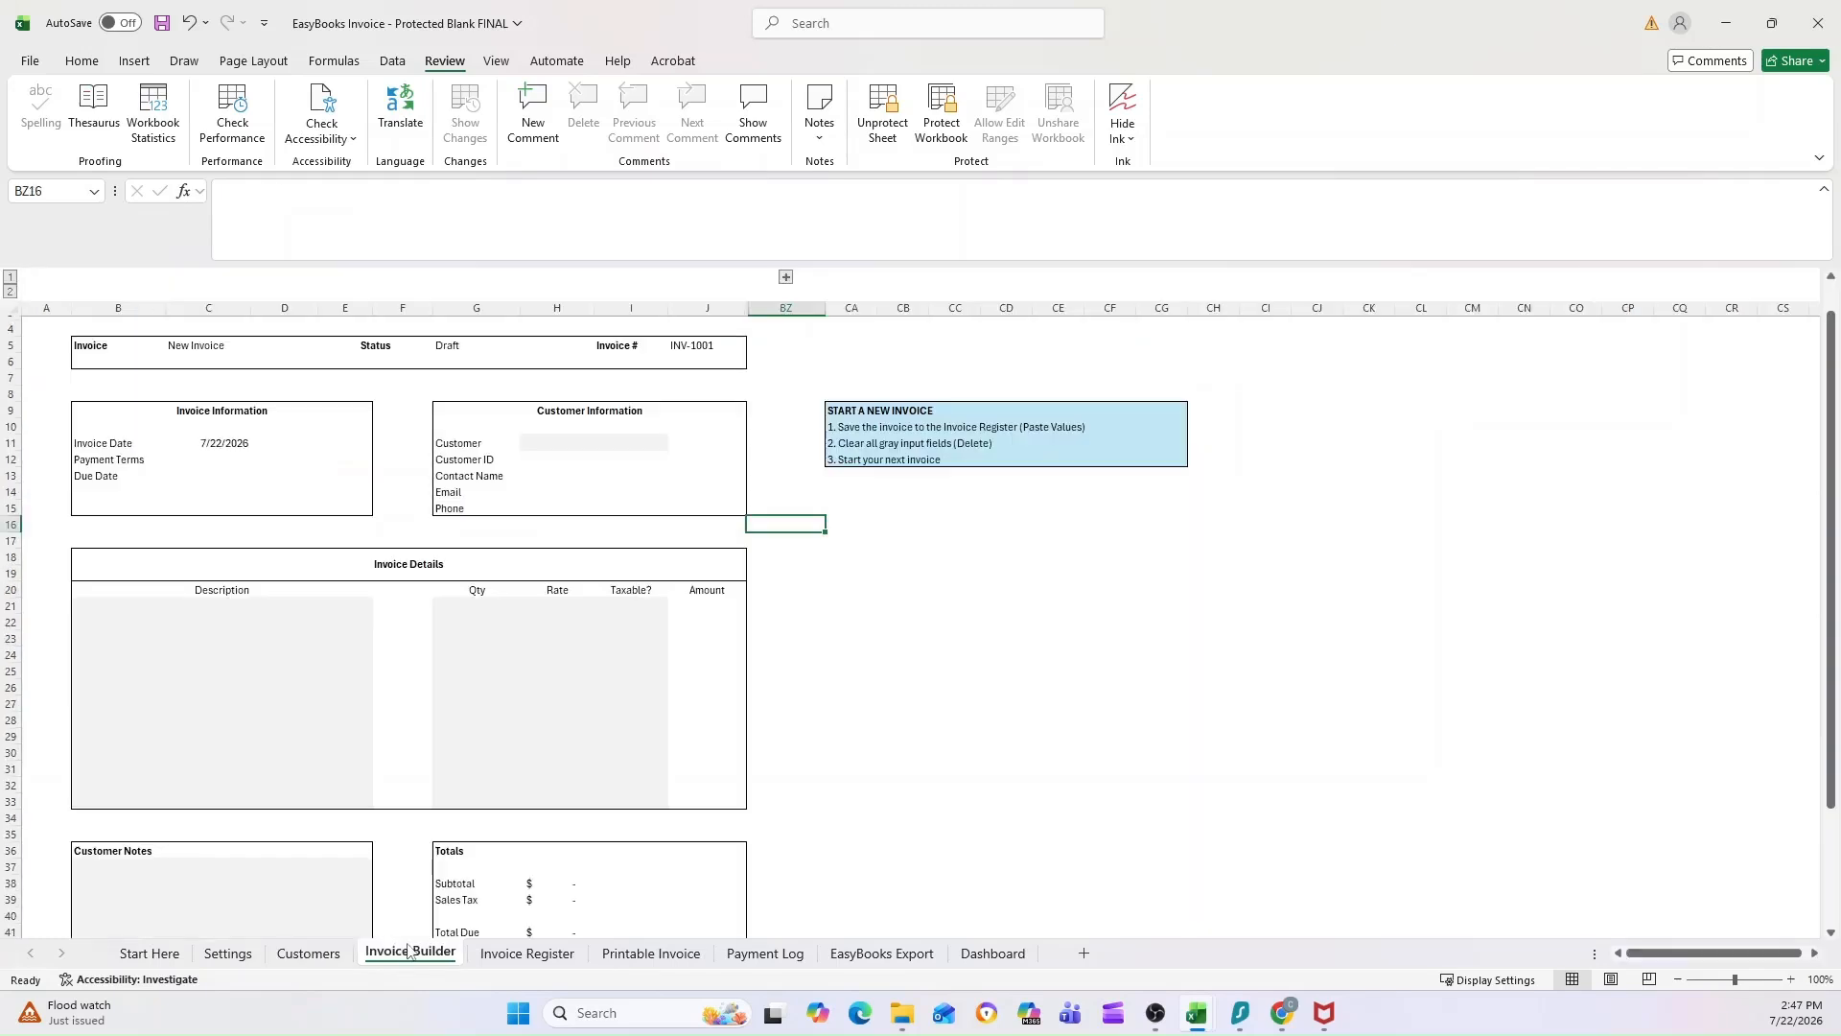
click(531, 449)
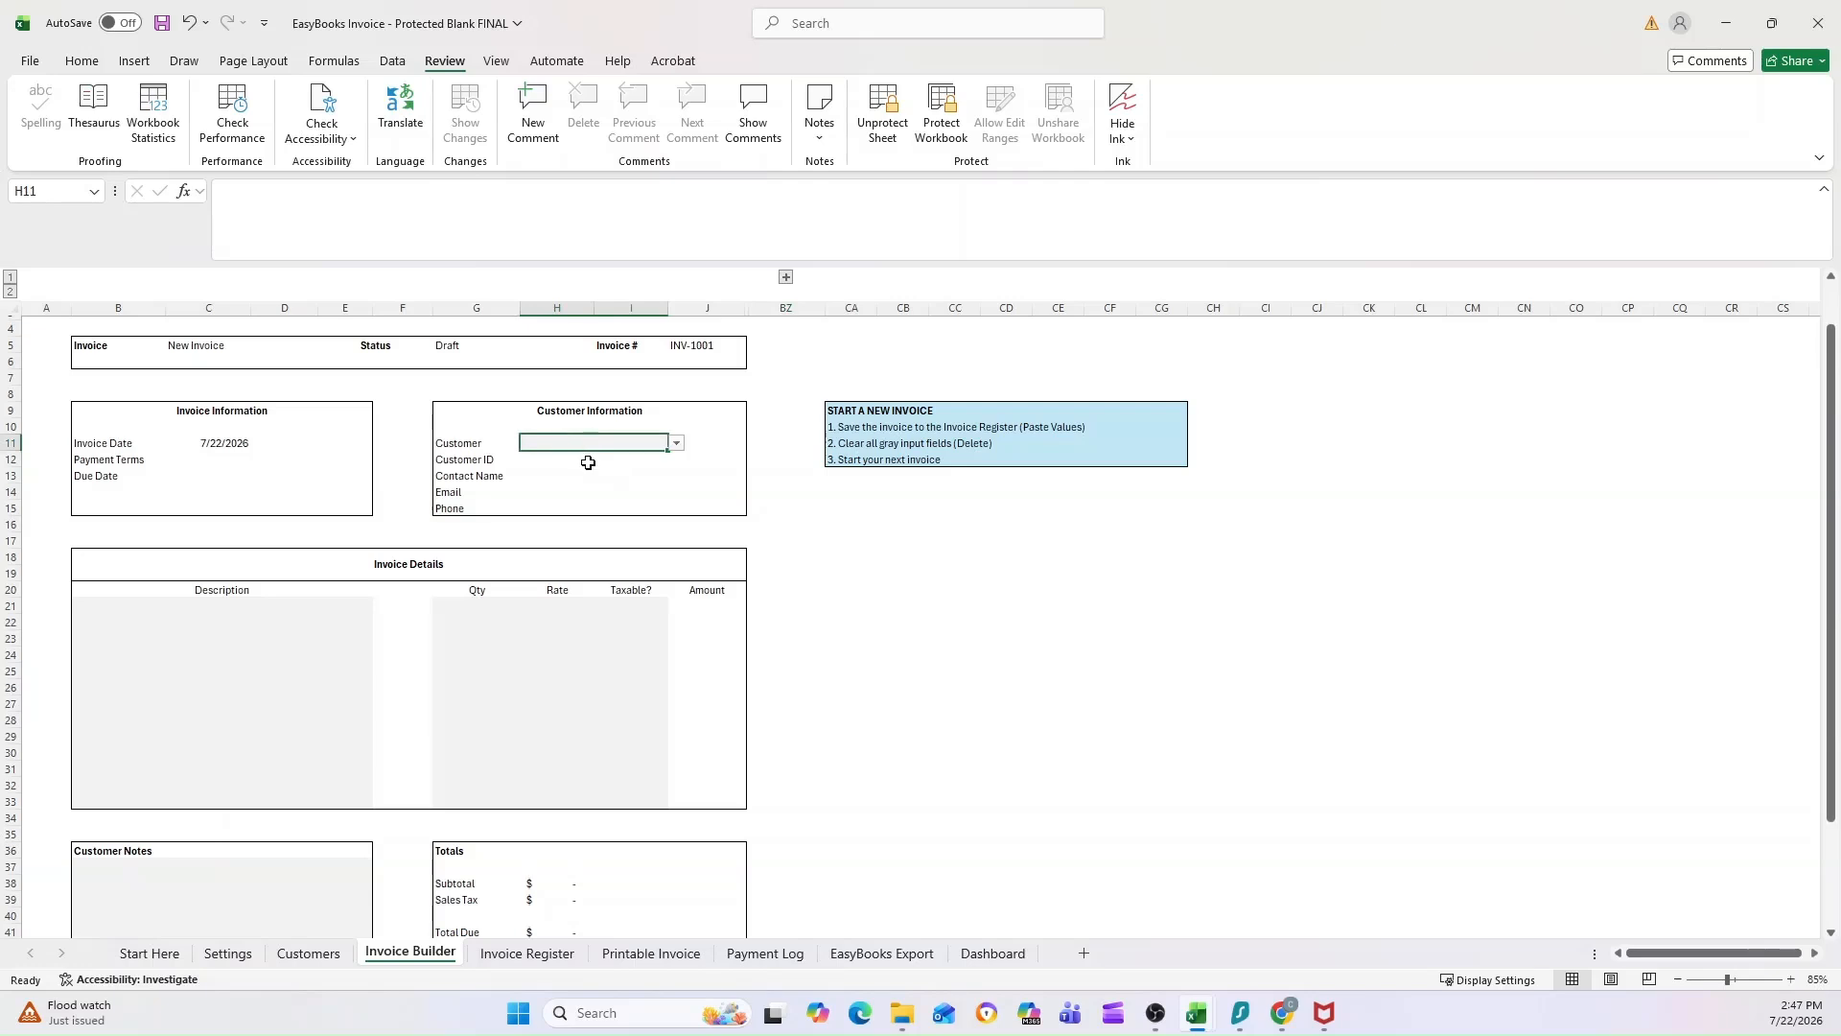
click(677, 443)
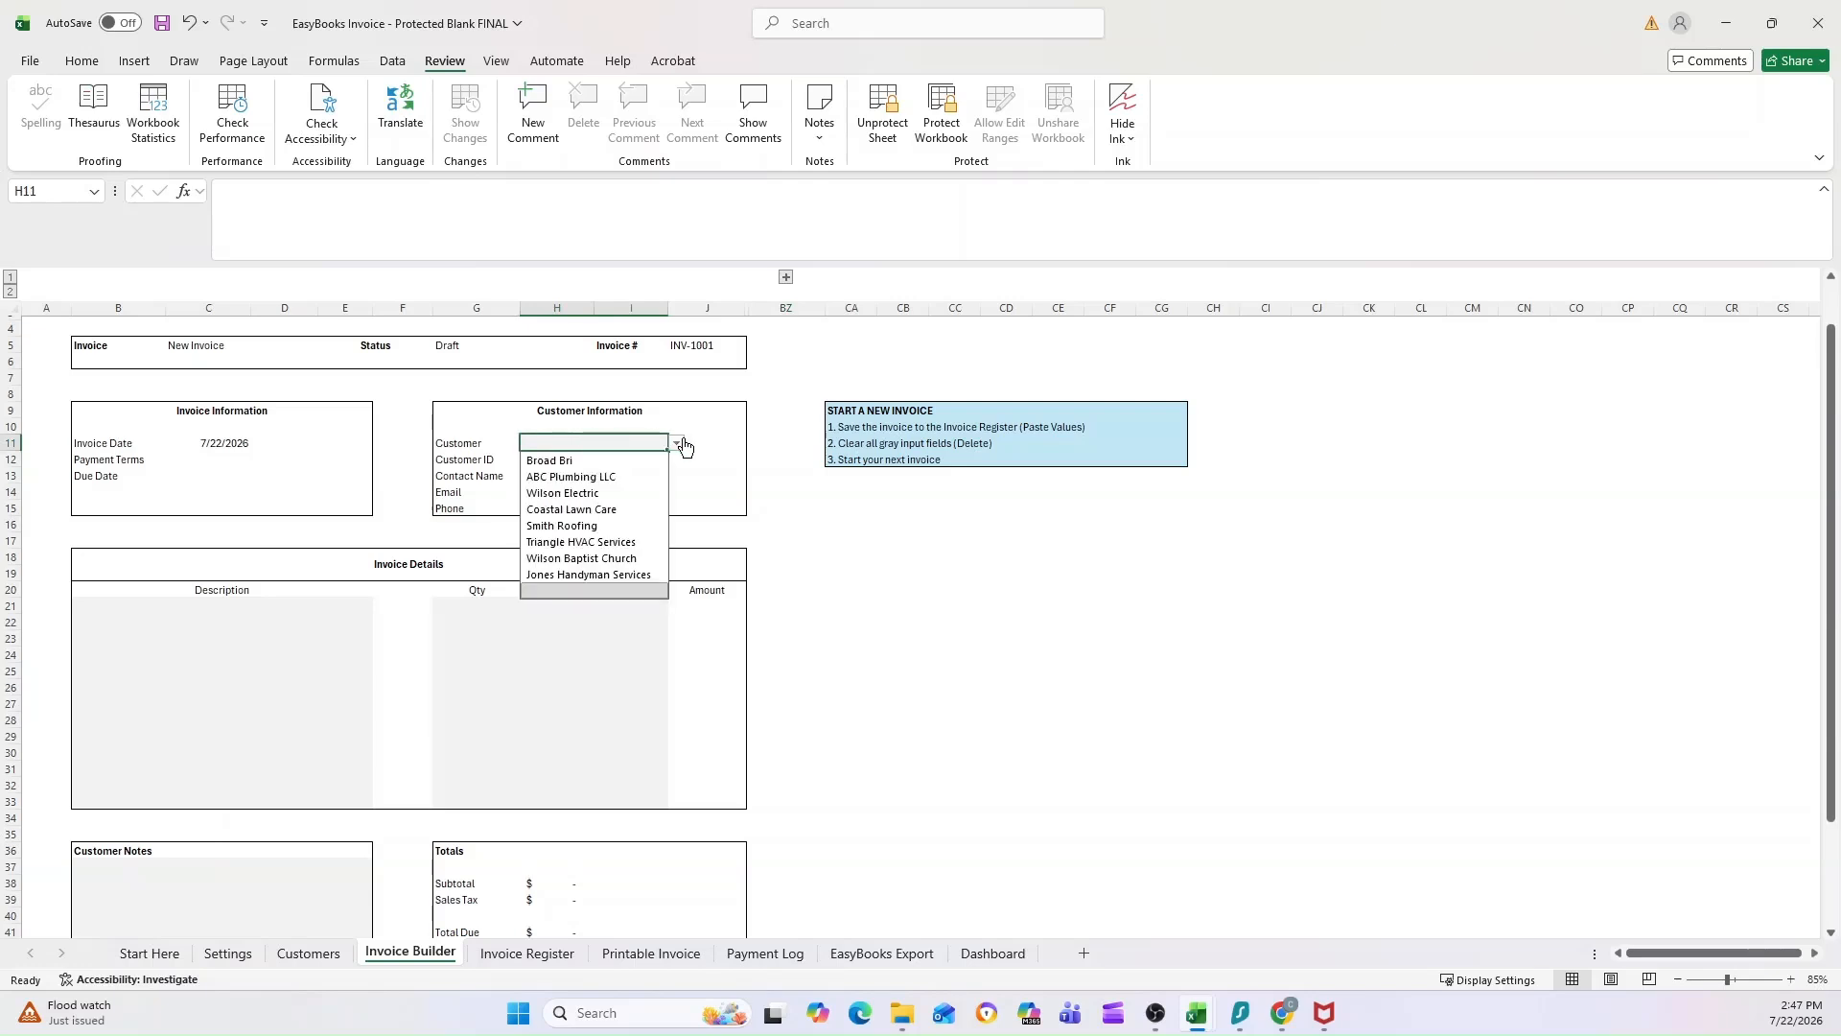
click(579, 478)
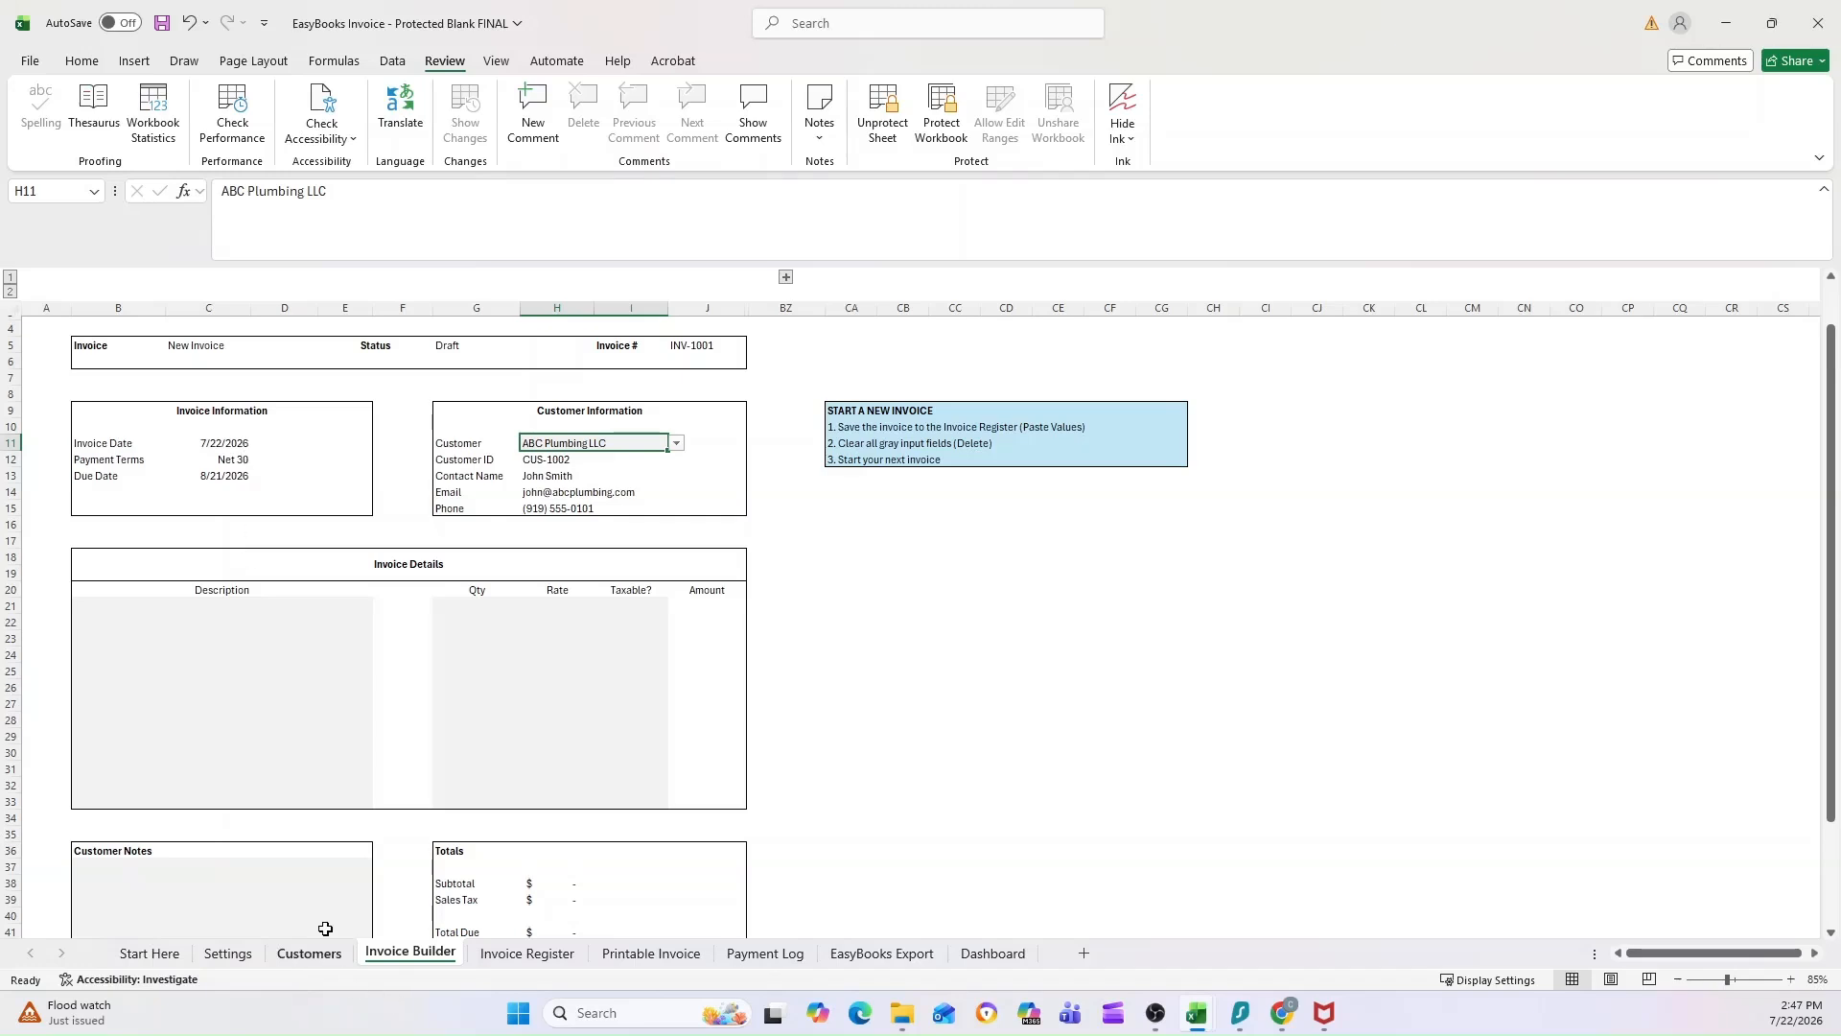
Step: Check ABC Plumbing LLC's record on the Customers sheet against the payment terms and due date in the Invoice Builder
click(280, 959)
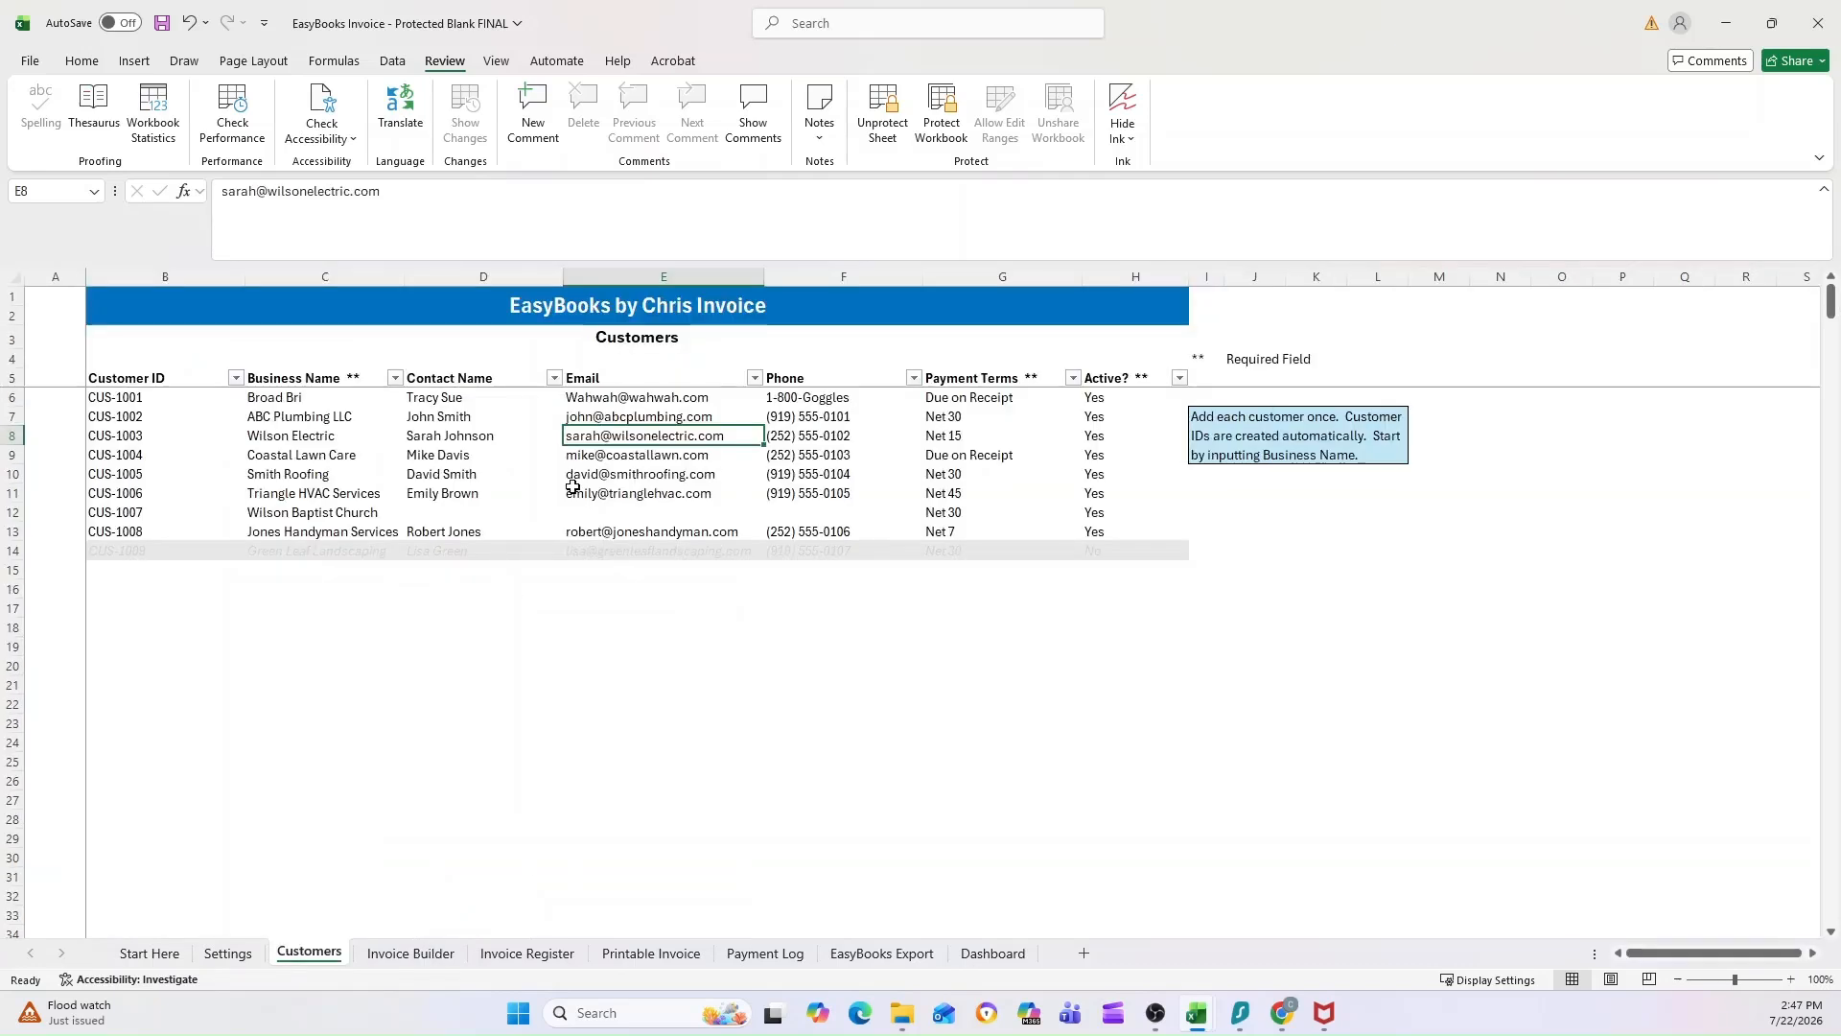
click(347, 416)
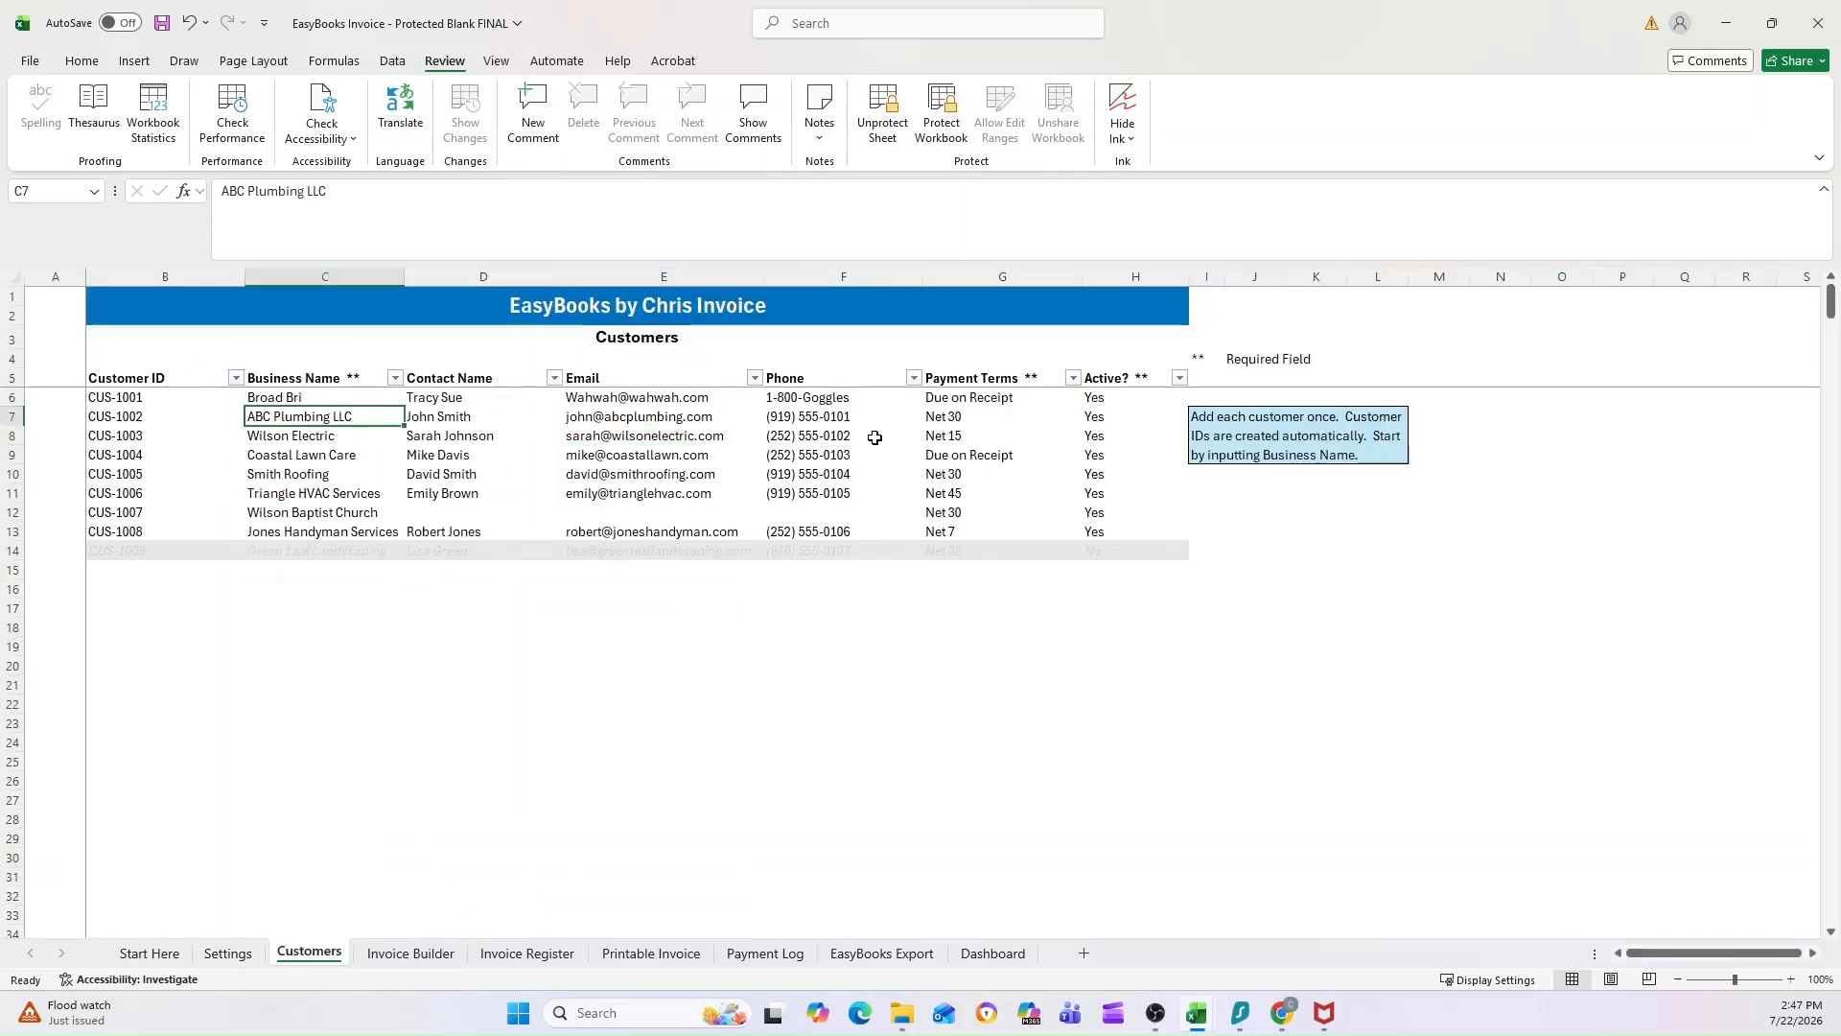
key(ctrl+Page_Down)
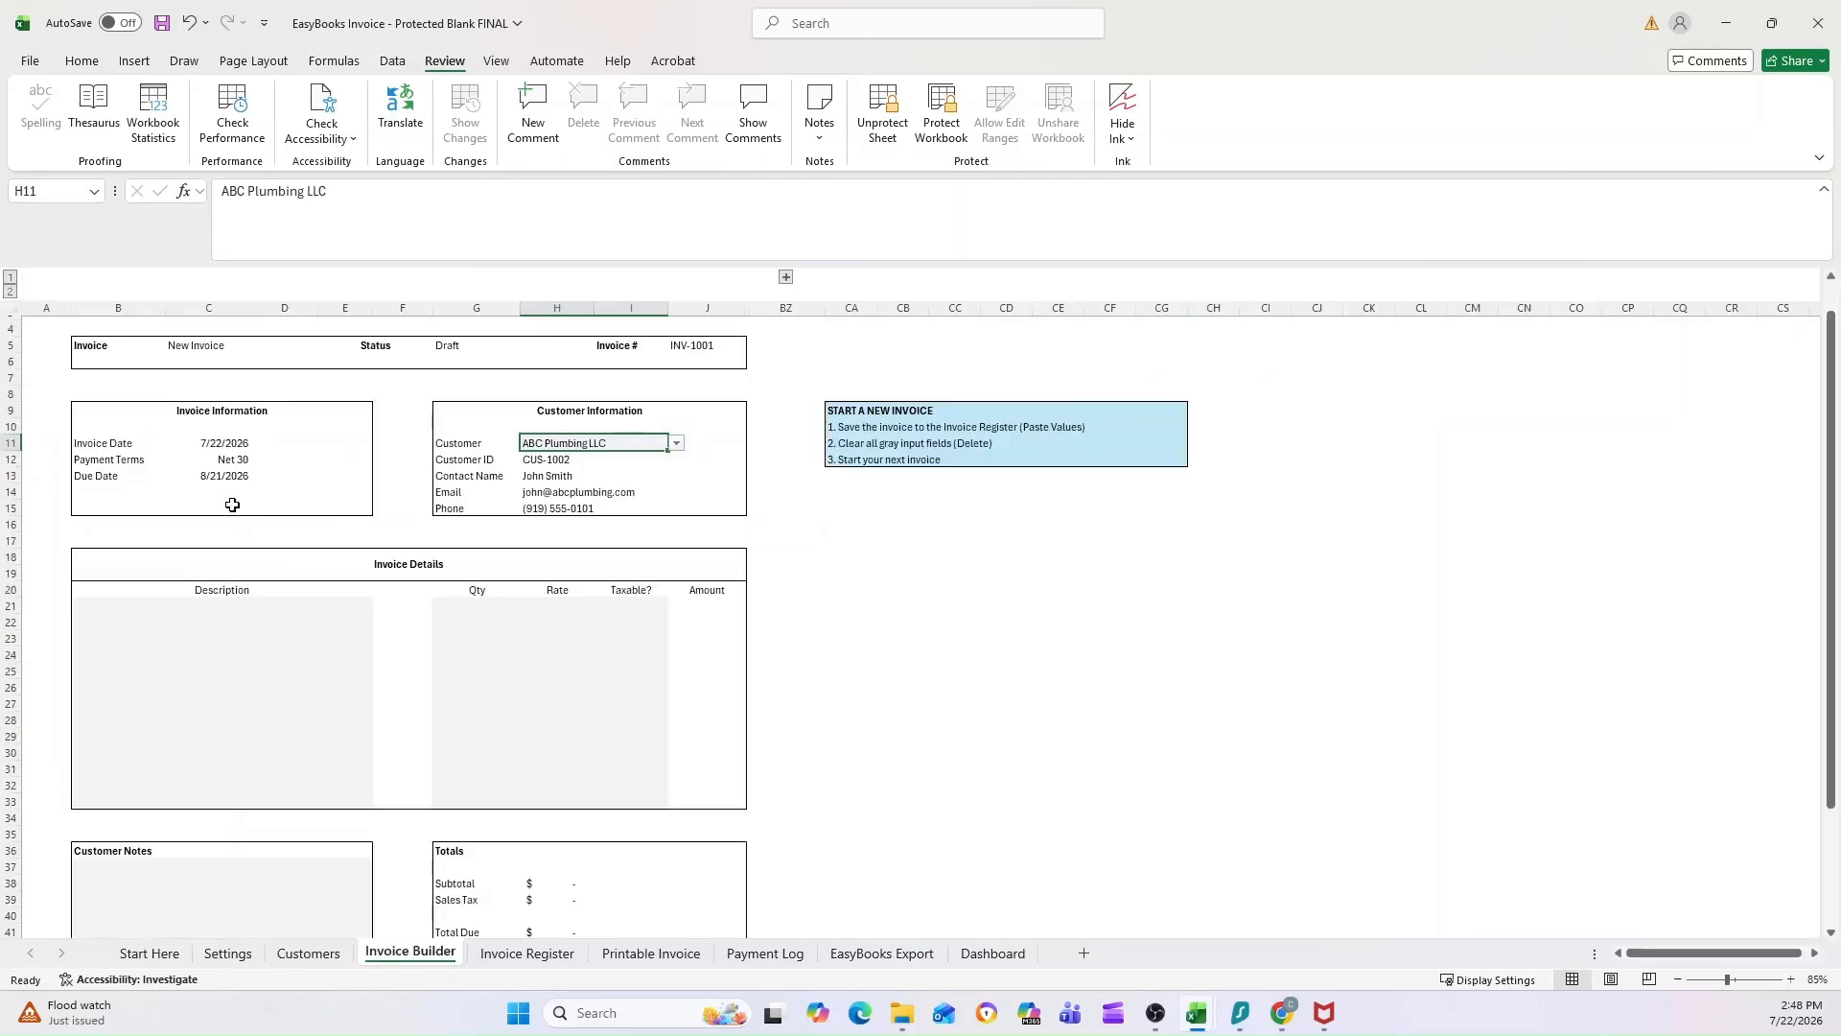
click(233, 469)
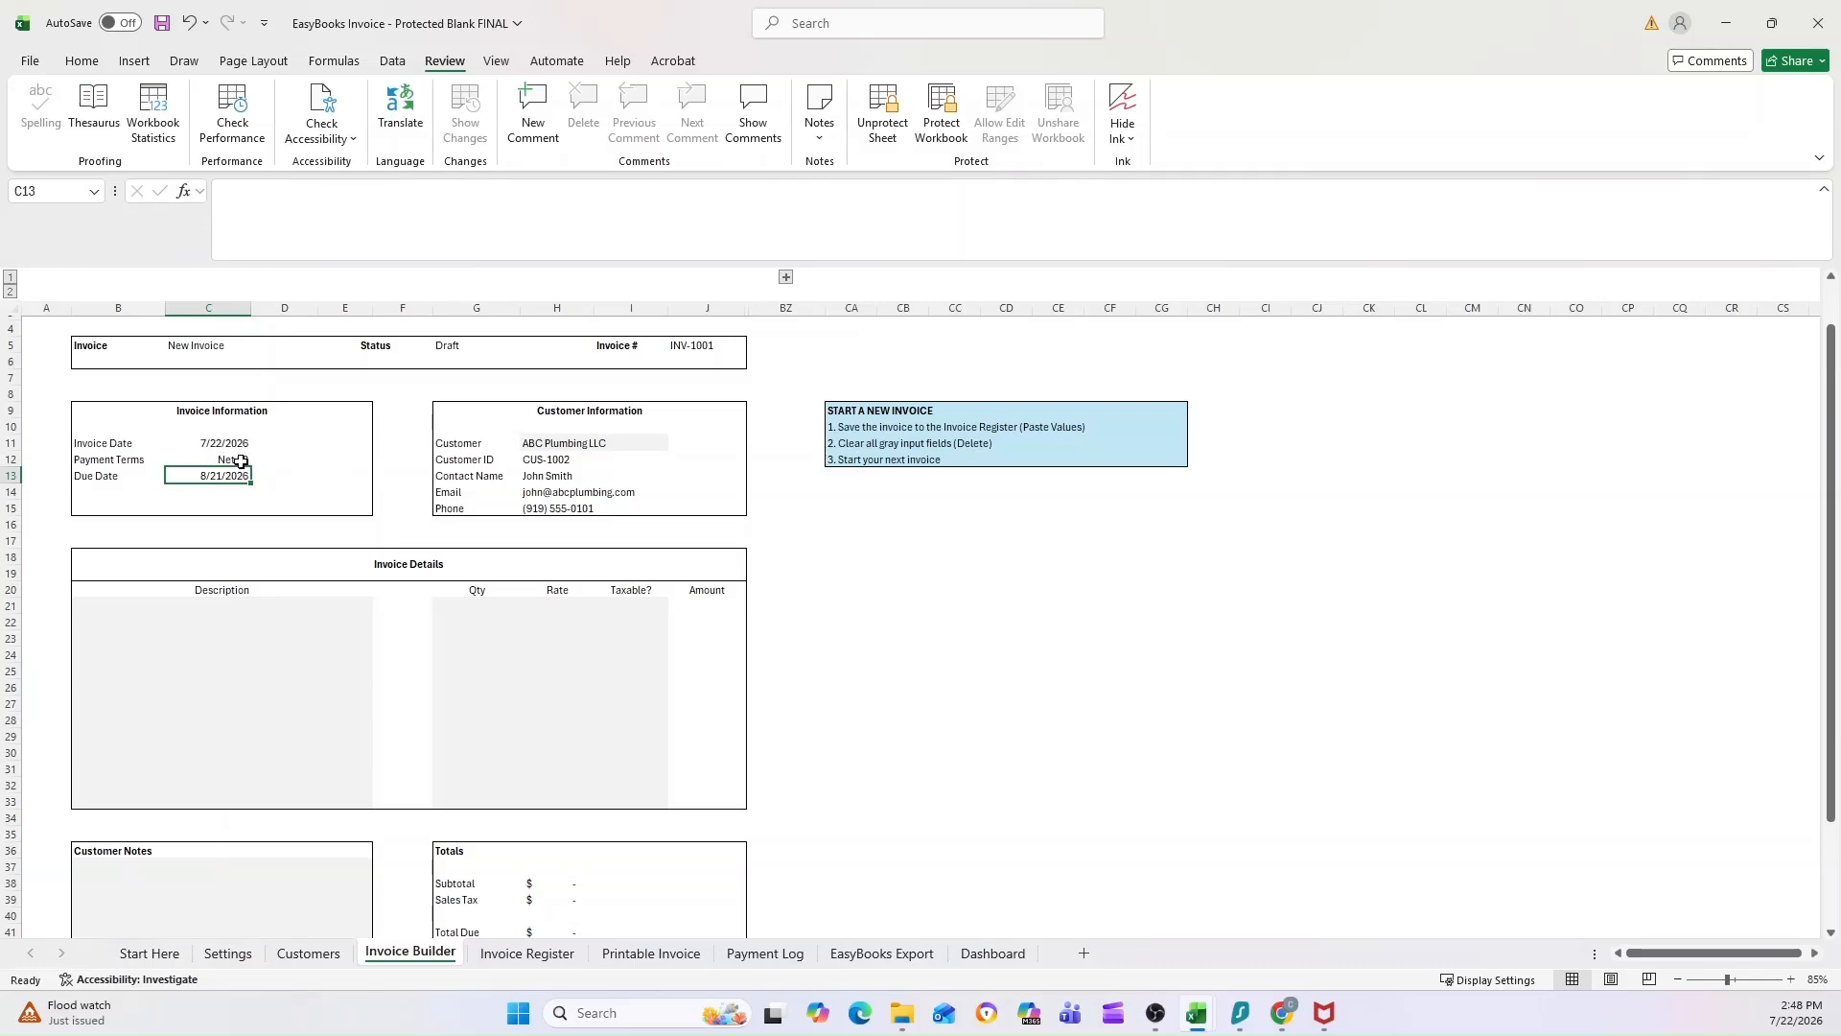
click(898, 526)
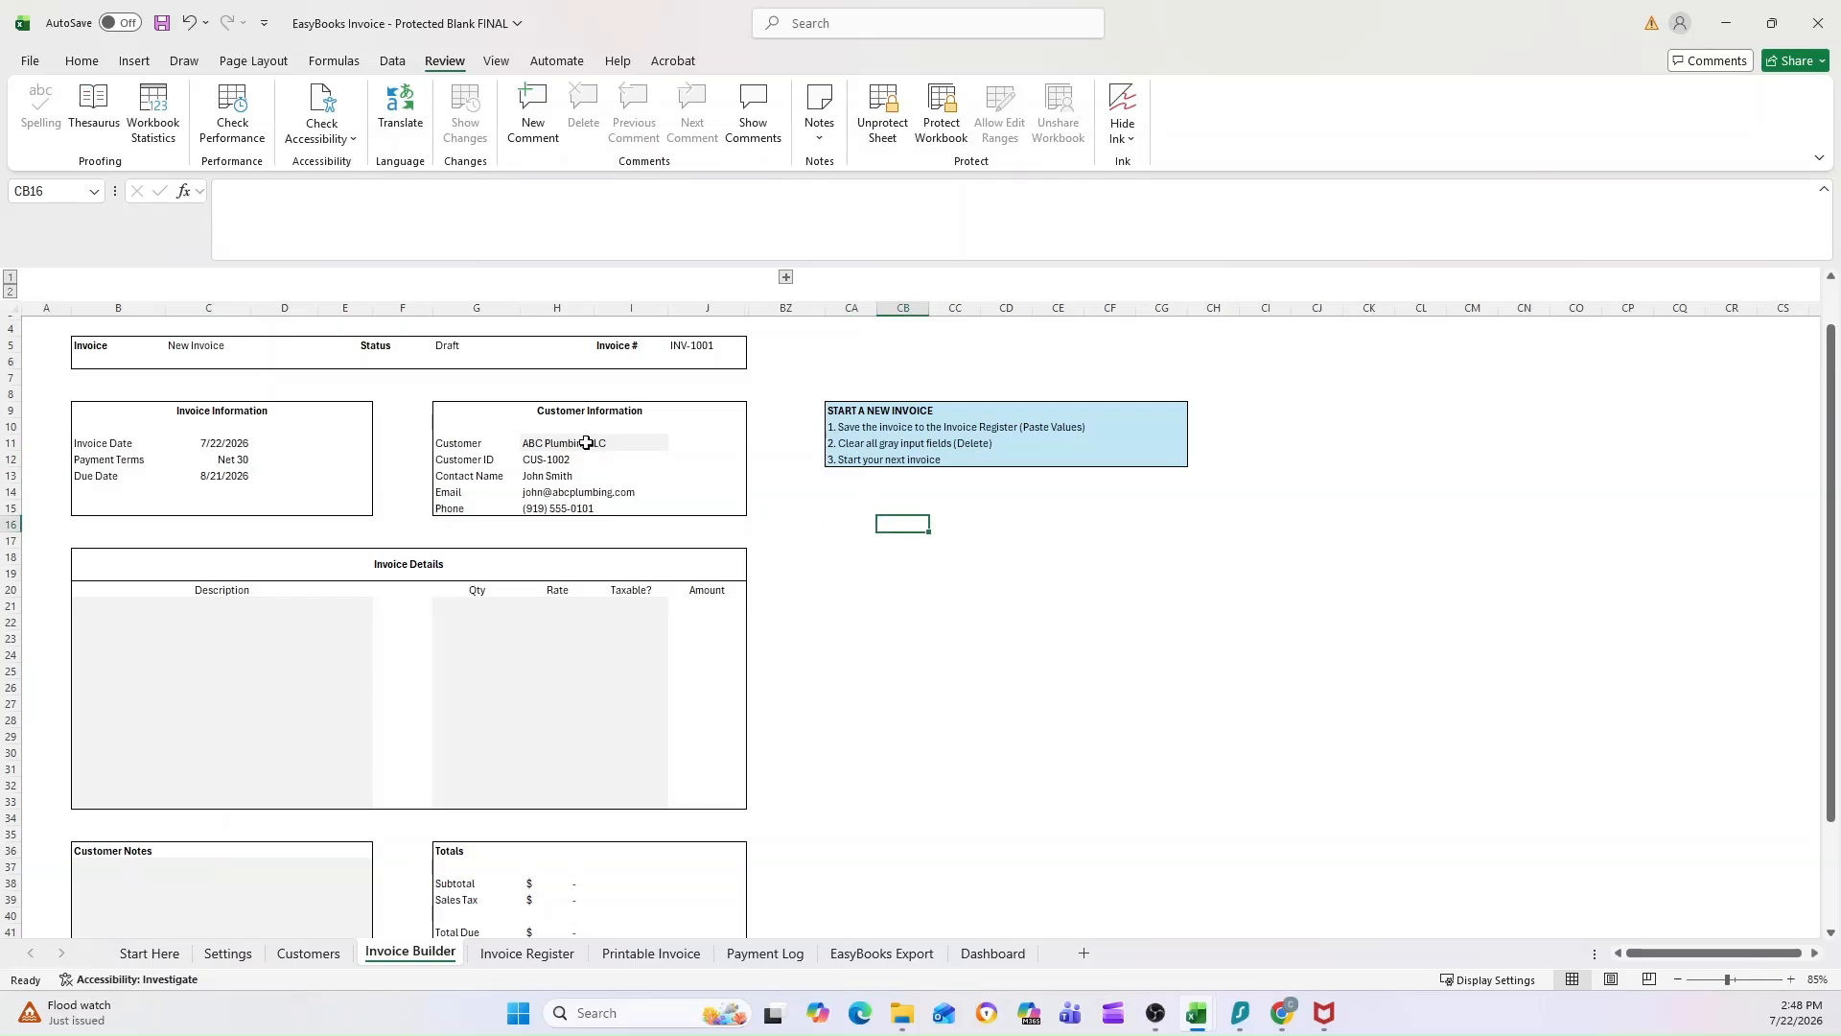
Step: Enter the line item descriptions "Bookkeping Monthly", "Tax Prep" and "Payroll" in the first three Invoice Details rows
click(143, 604)
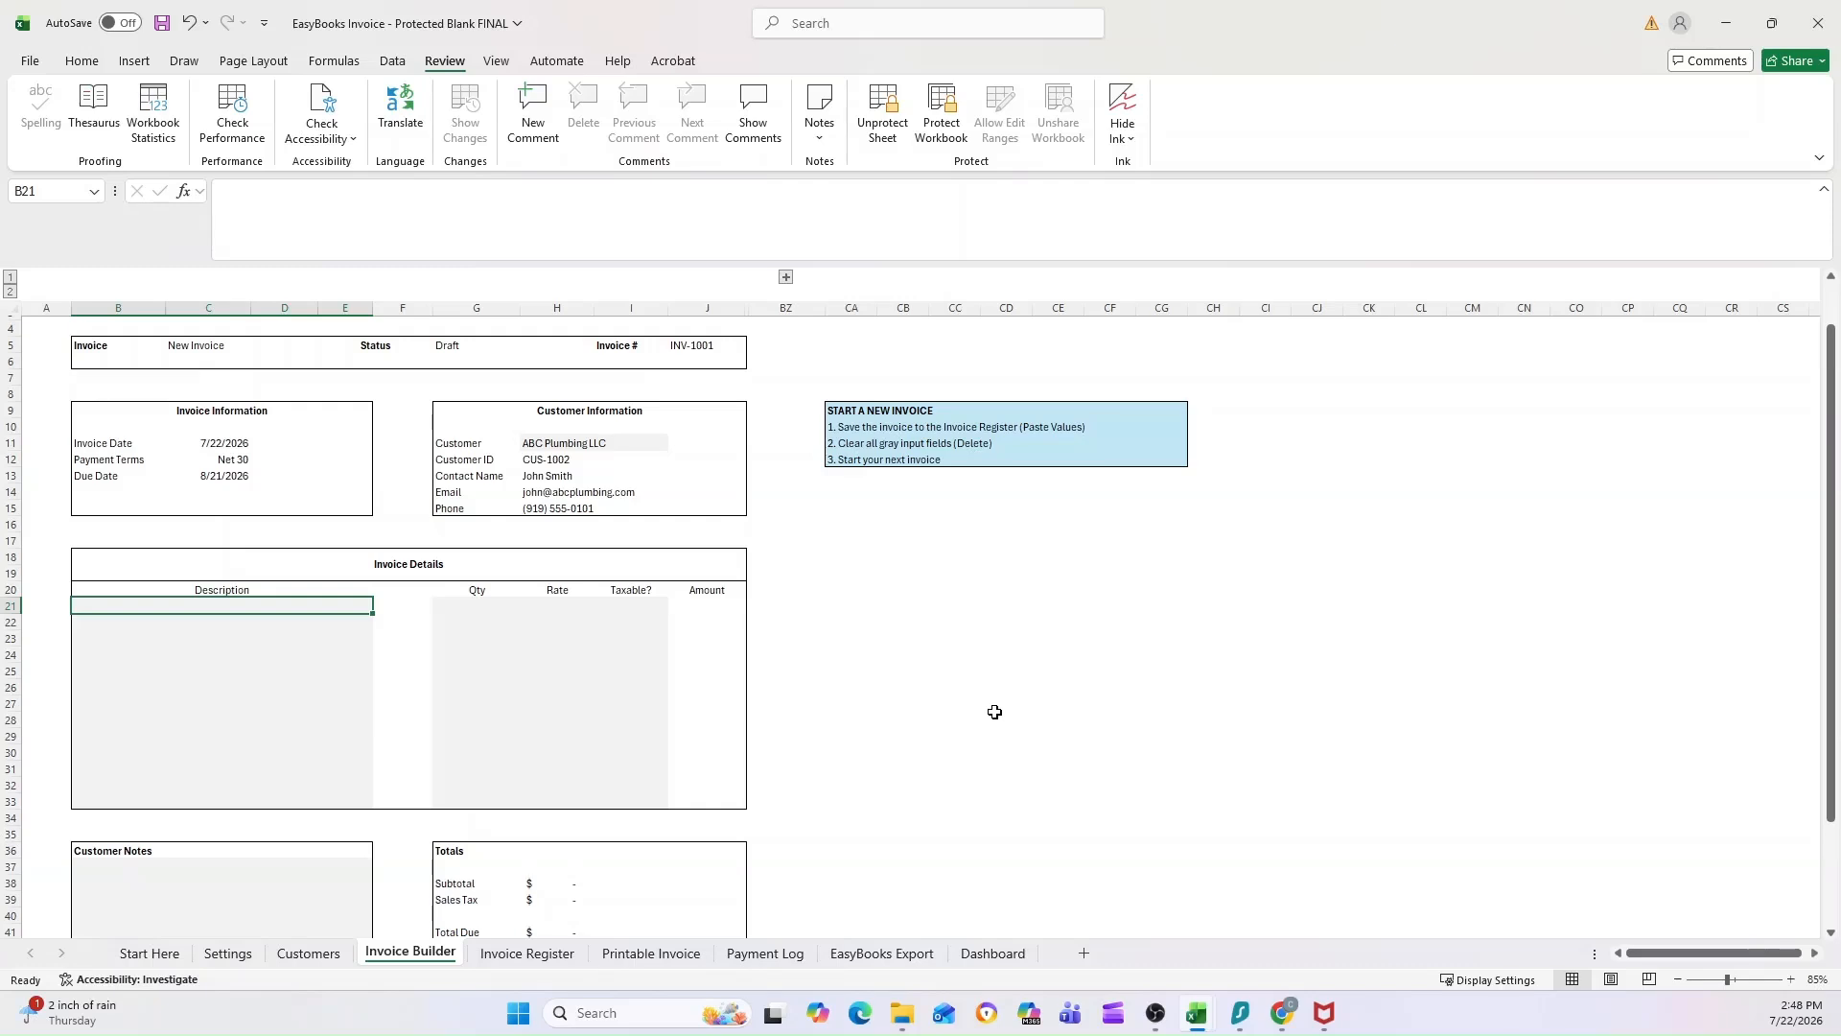
text(Book)
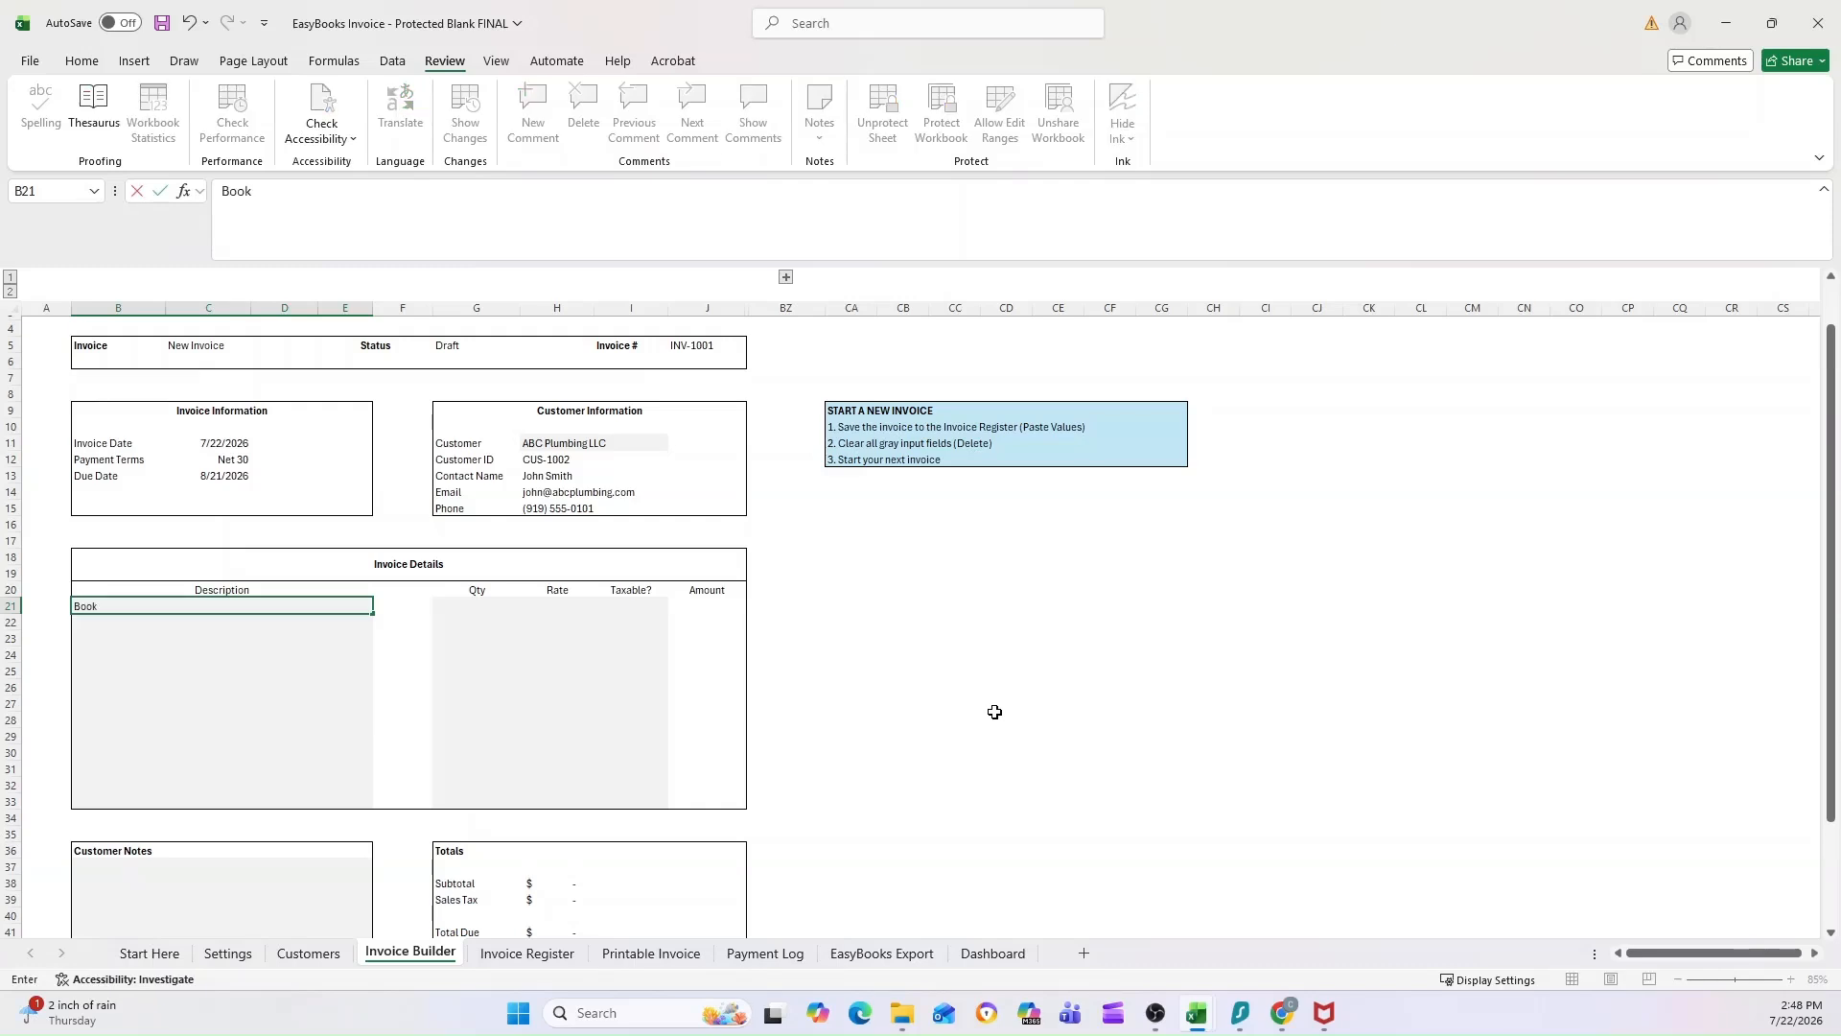
text(keping Monthly)
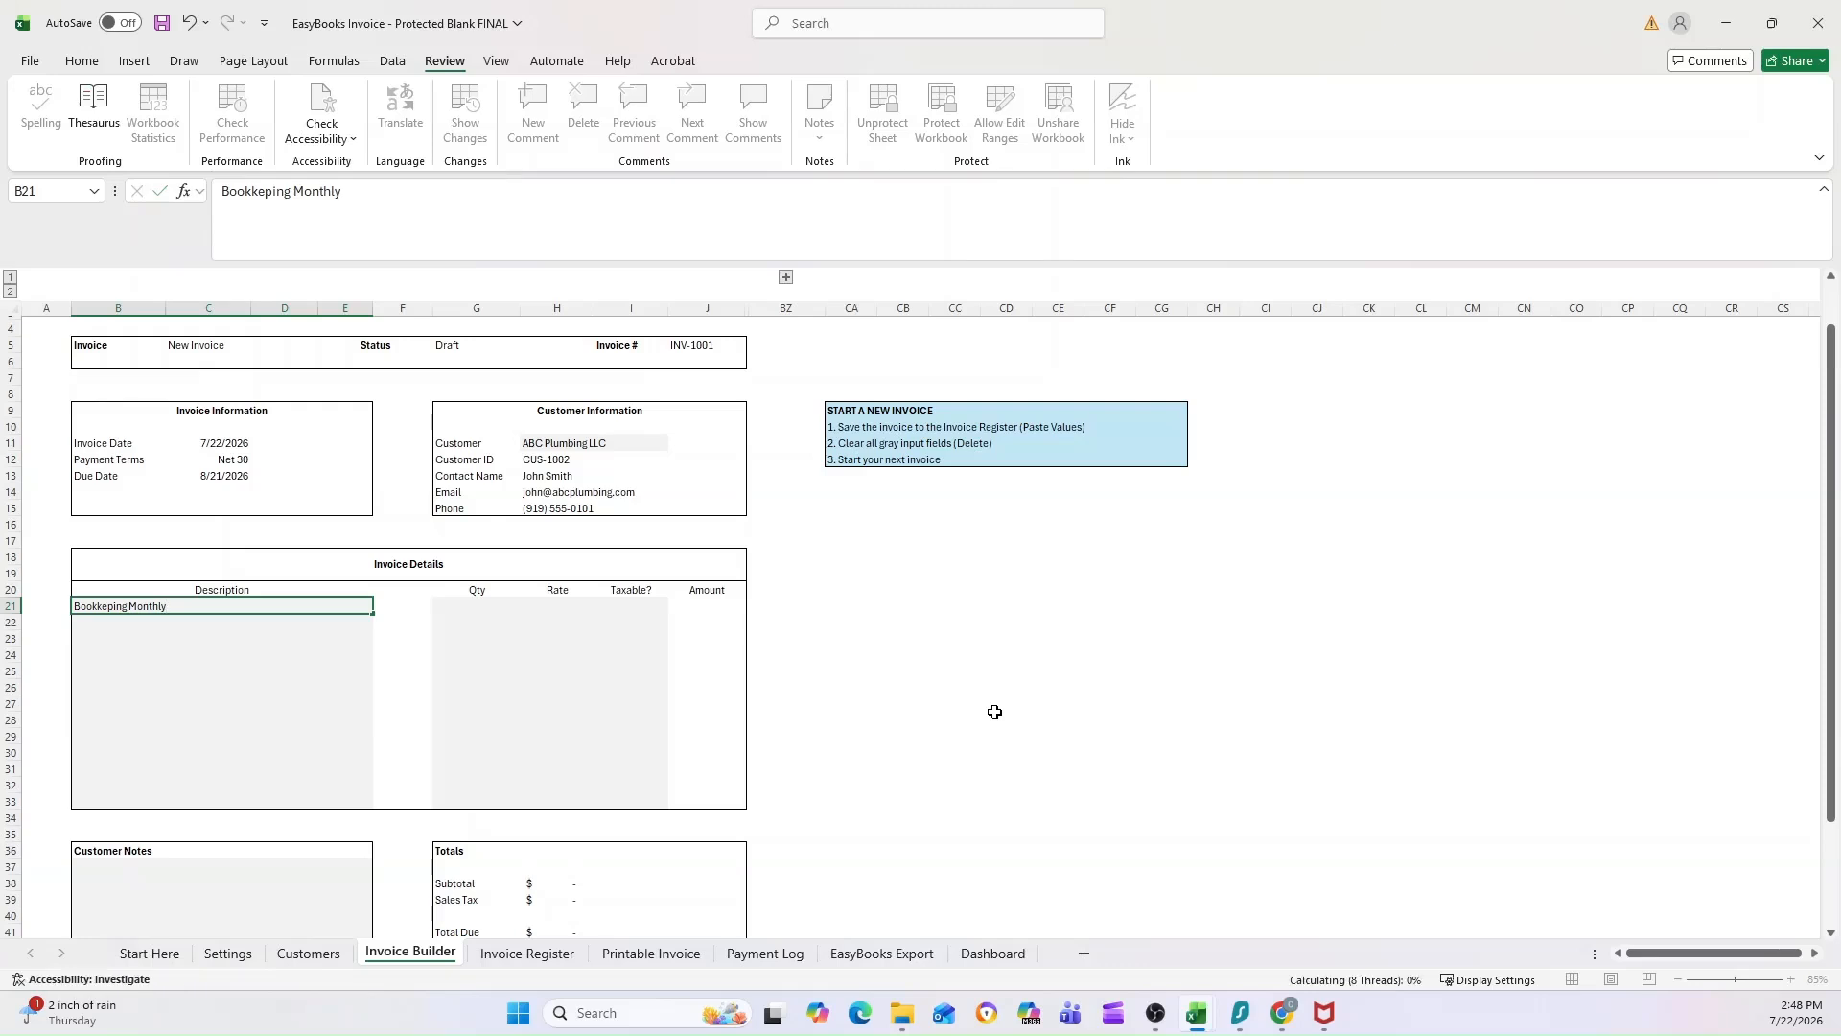
key(Return)
text(Tax Prep)
key(Return)
text(Ac)
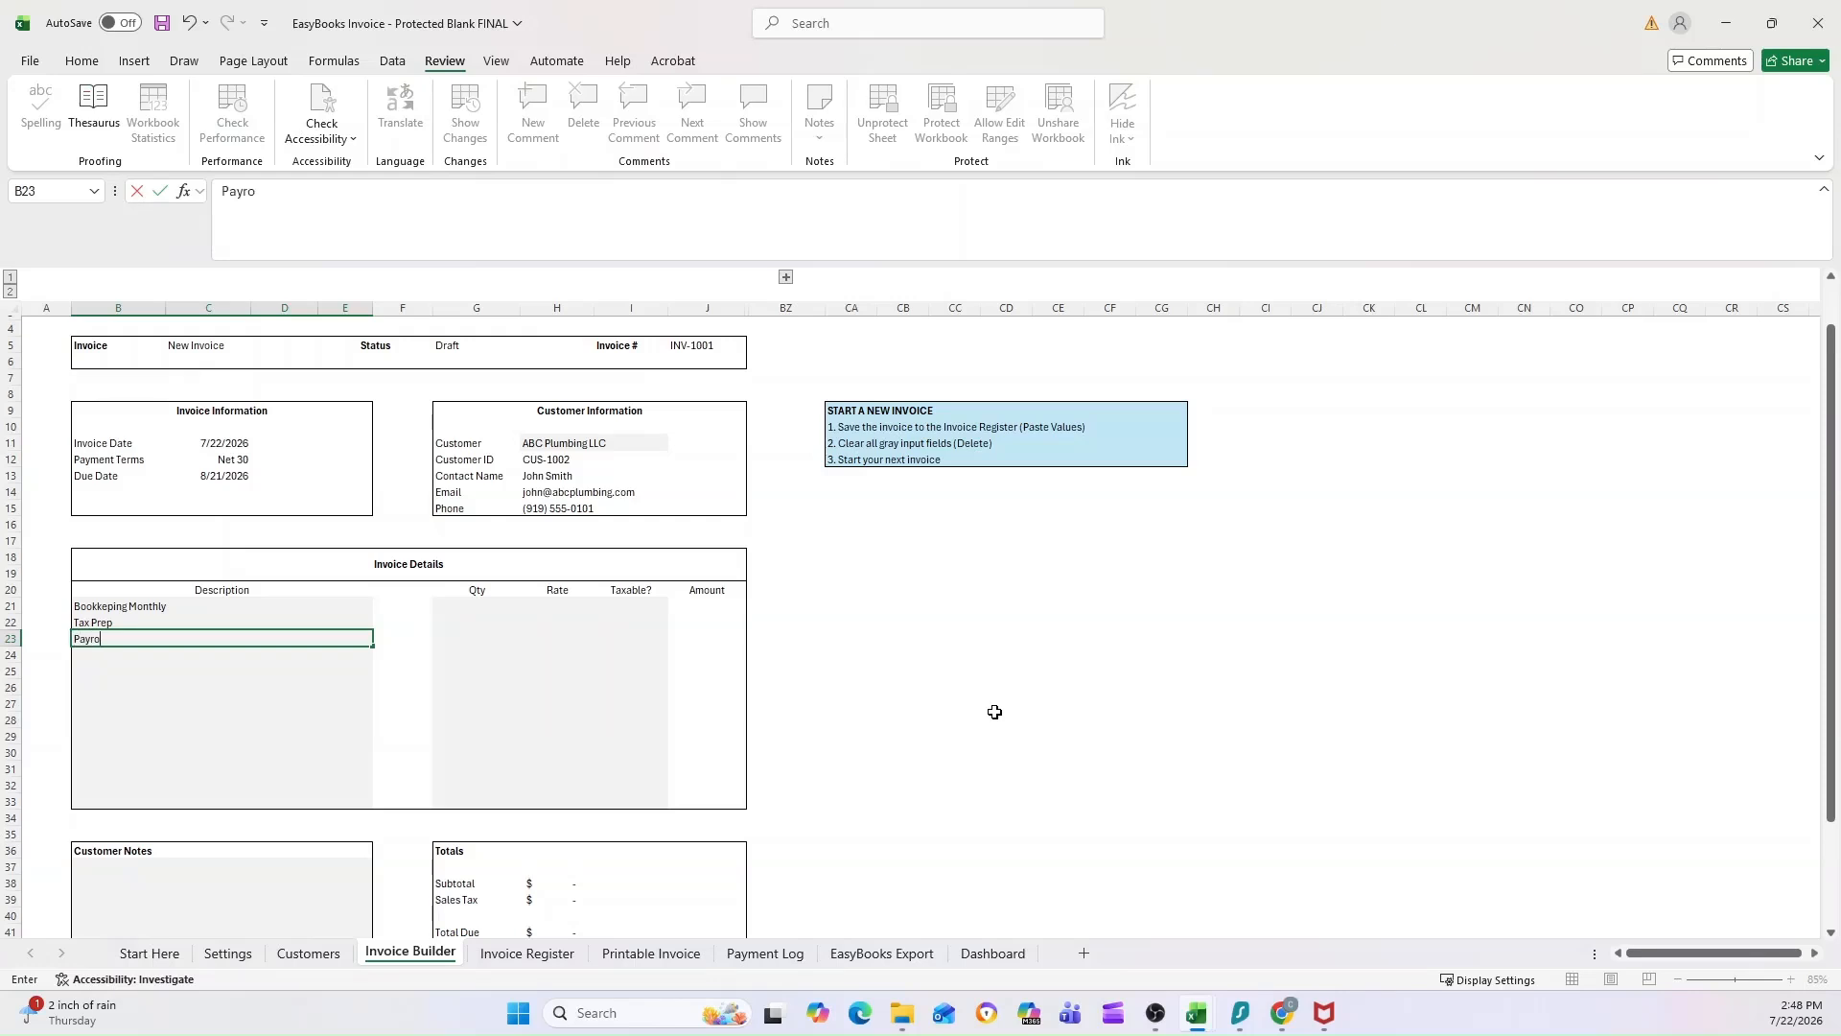
key(Return)
Step: Fill in the Bookkeping Monthly line with quantity 3, rate 200 and Taxable set to Yes
key(Up)
key(Right)
key(Right)
key(Up)
key(Up)
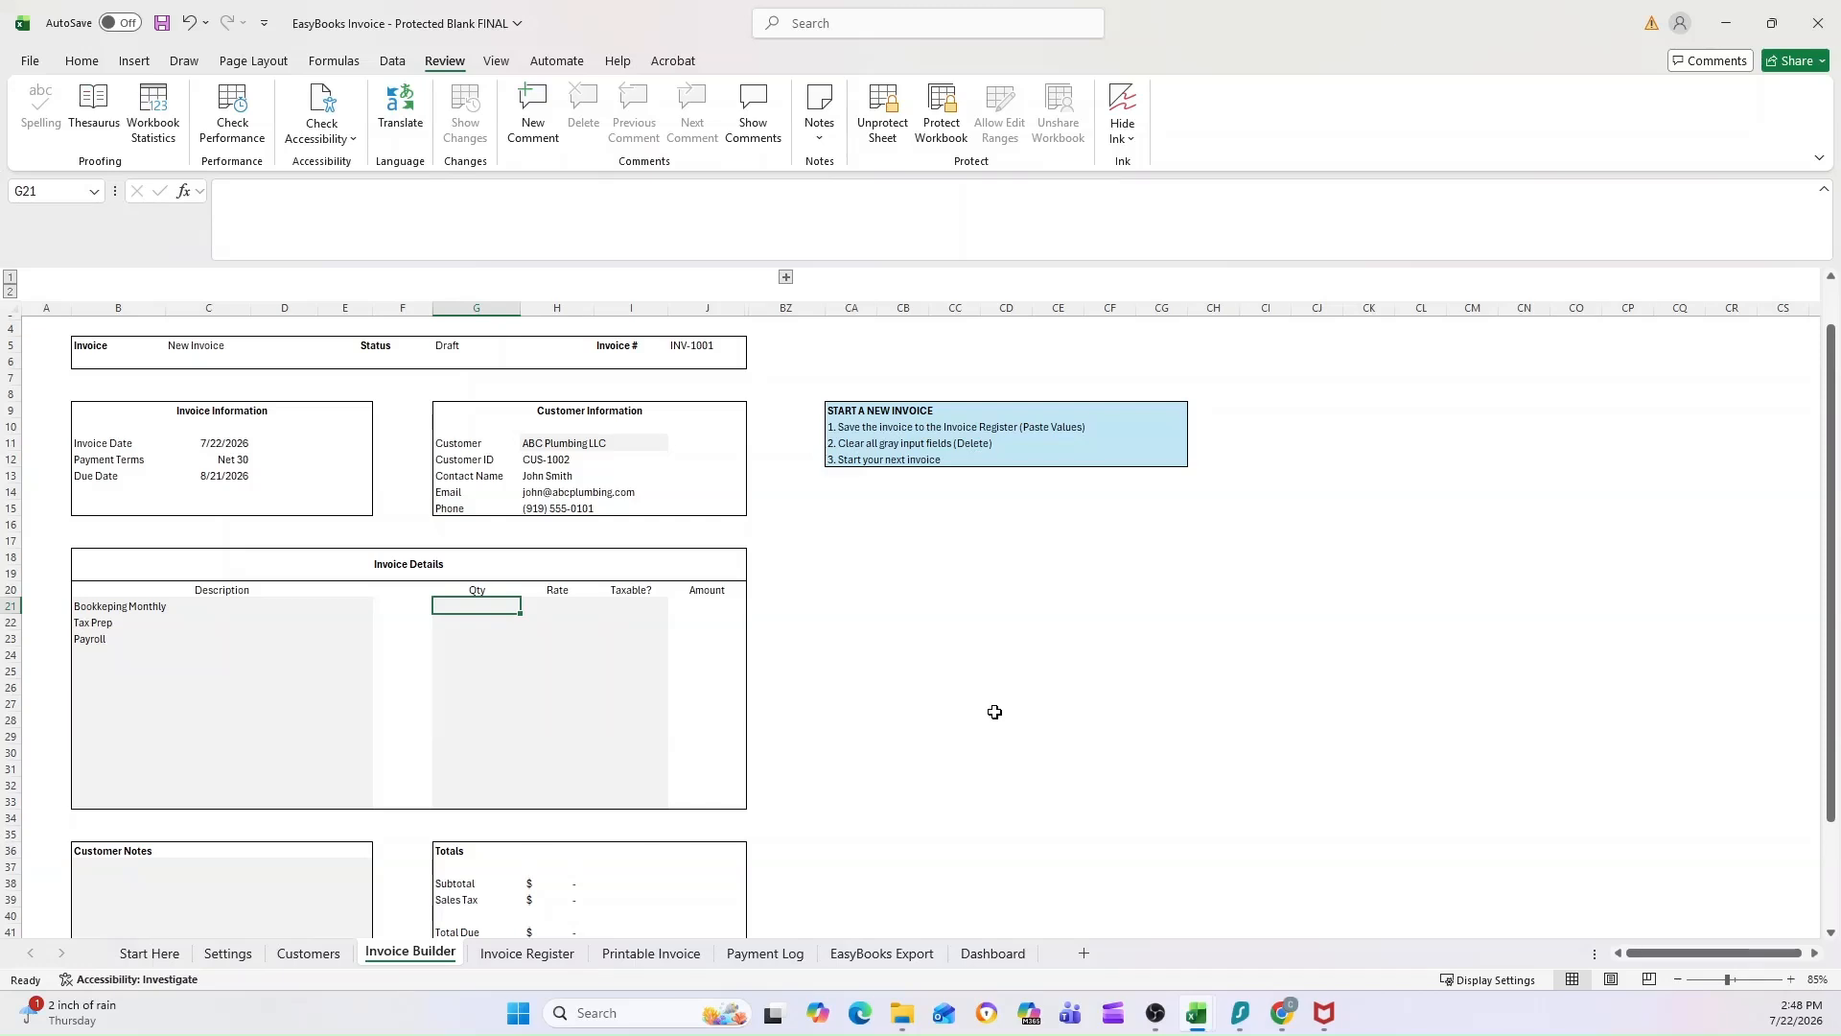
text(3)
key(Tab)
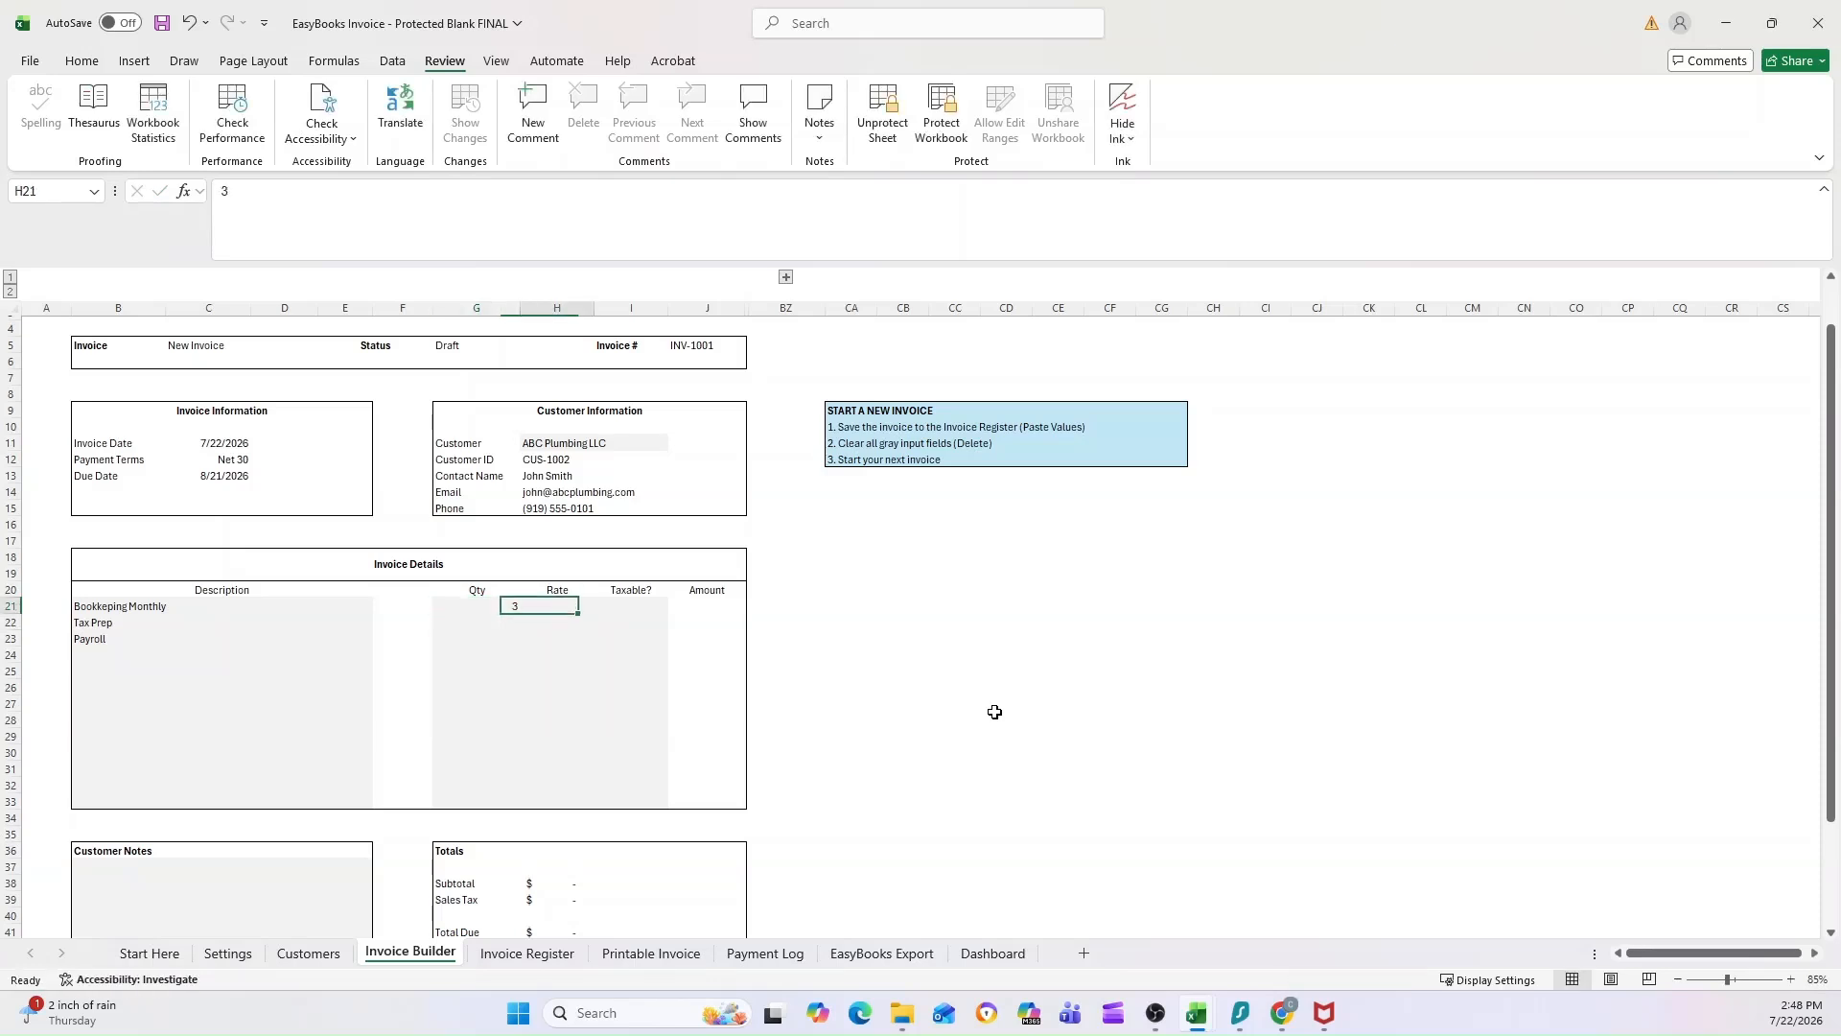
text(200)
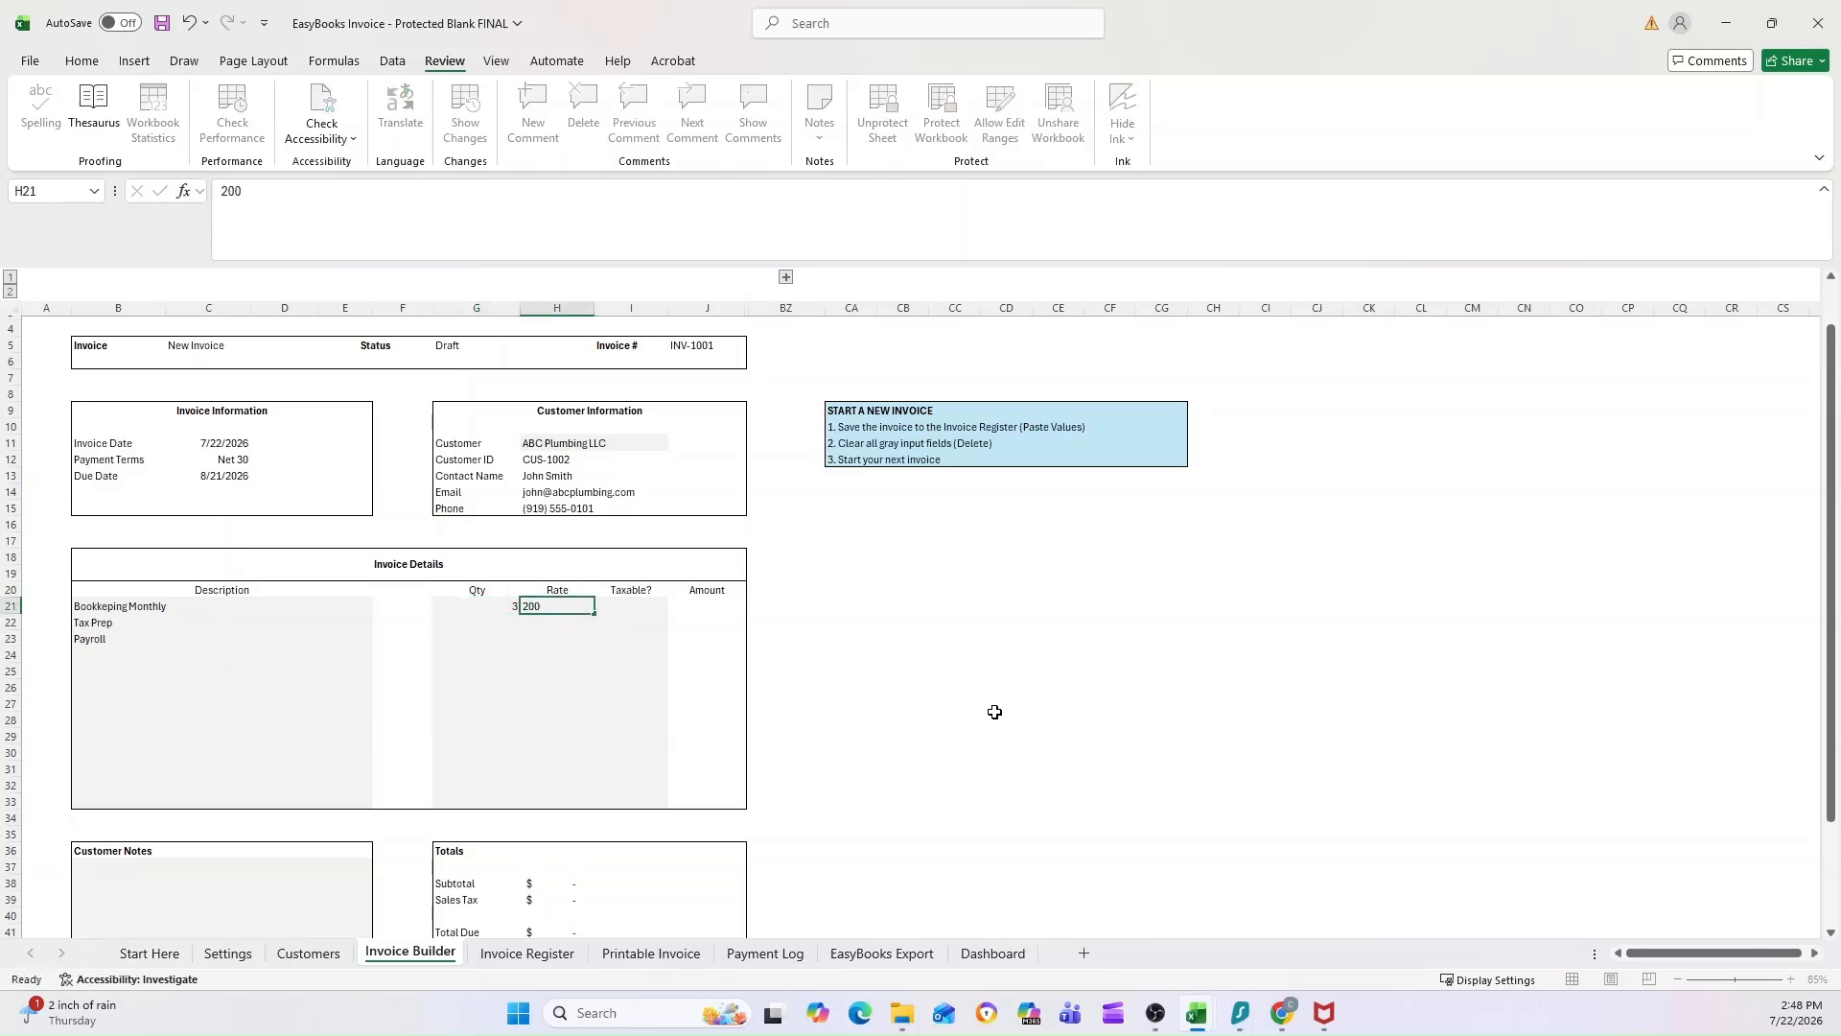
key(Tab)
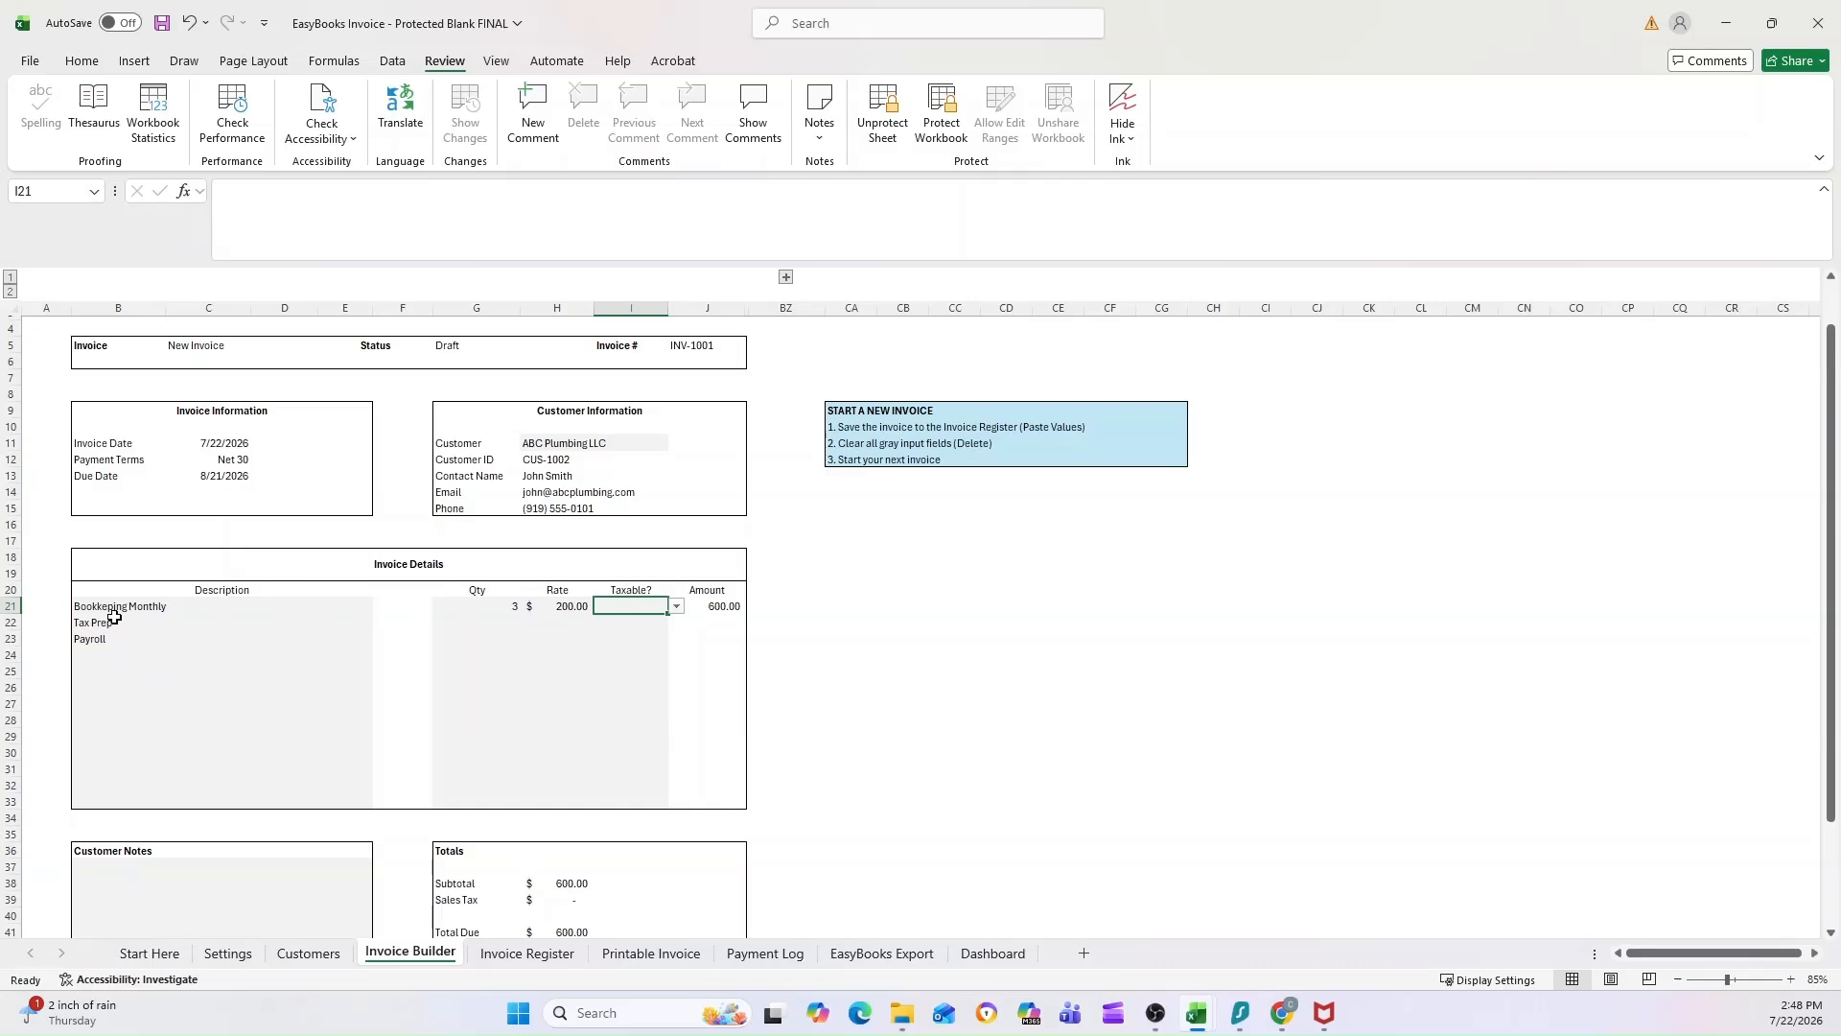
click(677, 607)
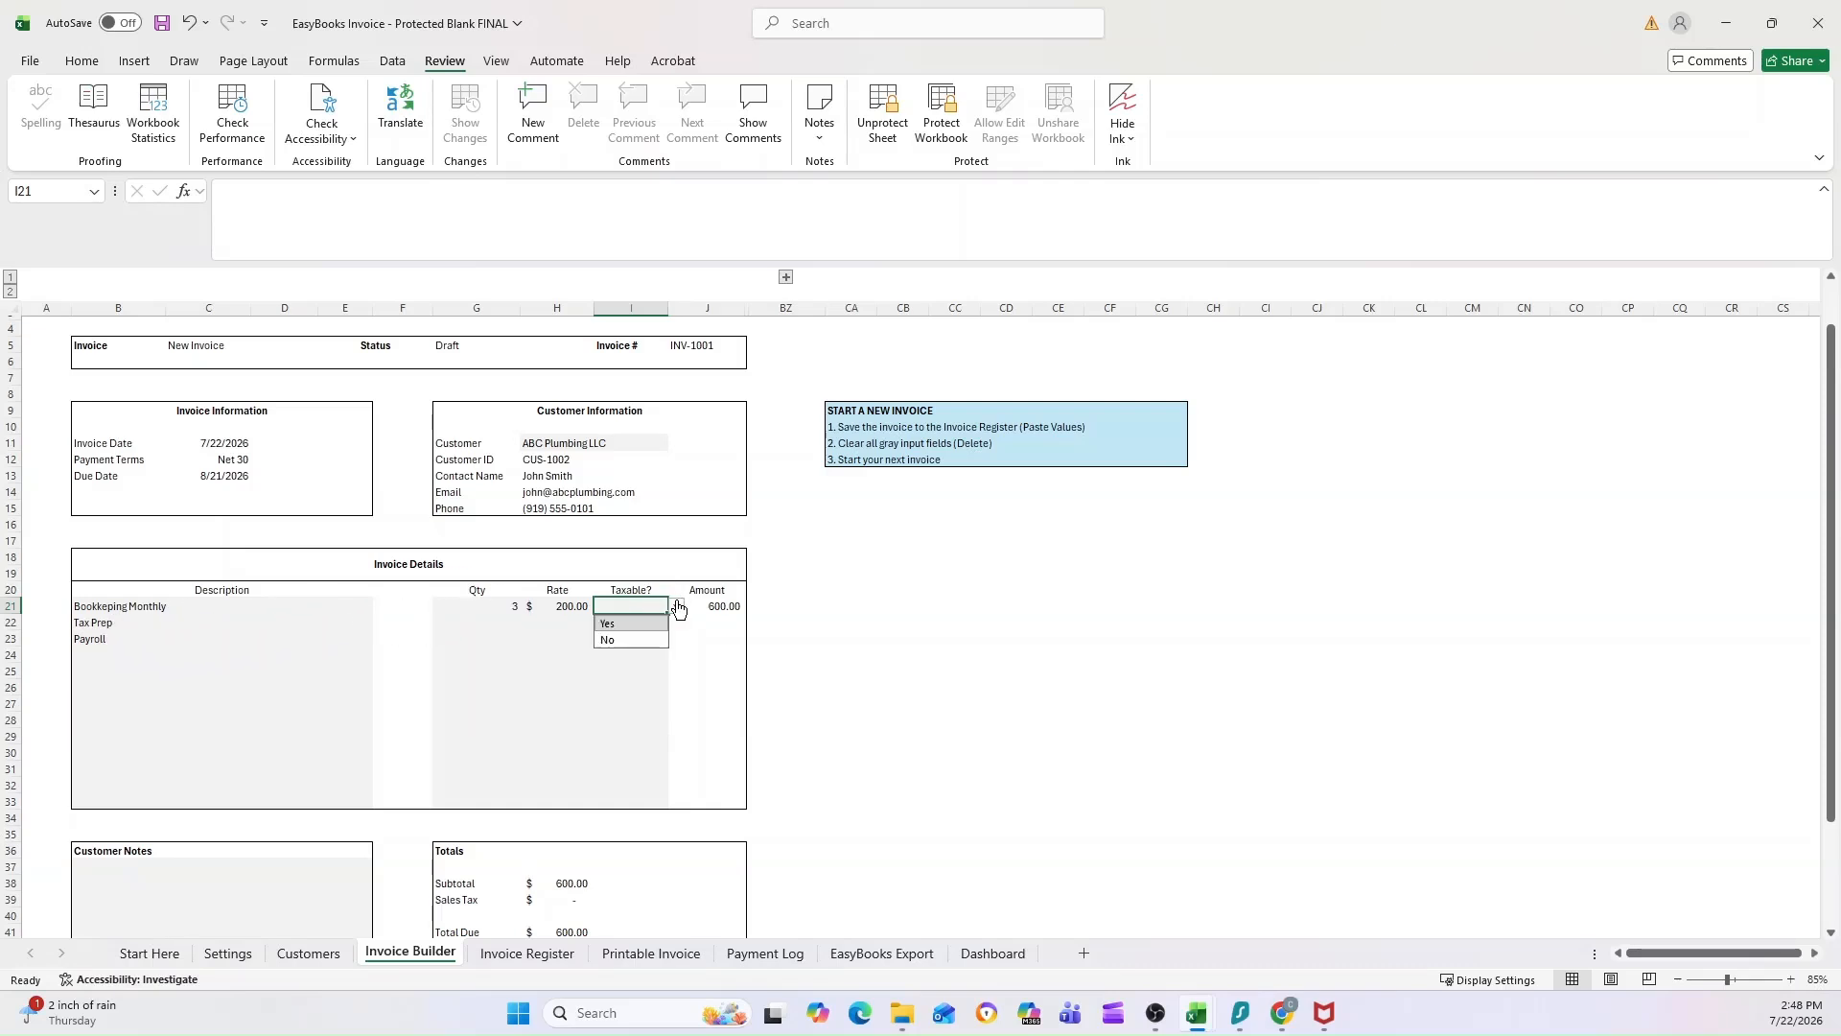
click(615, 625)
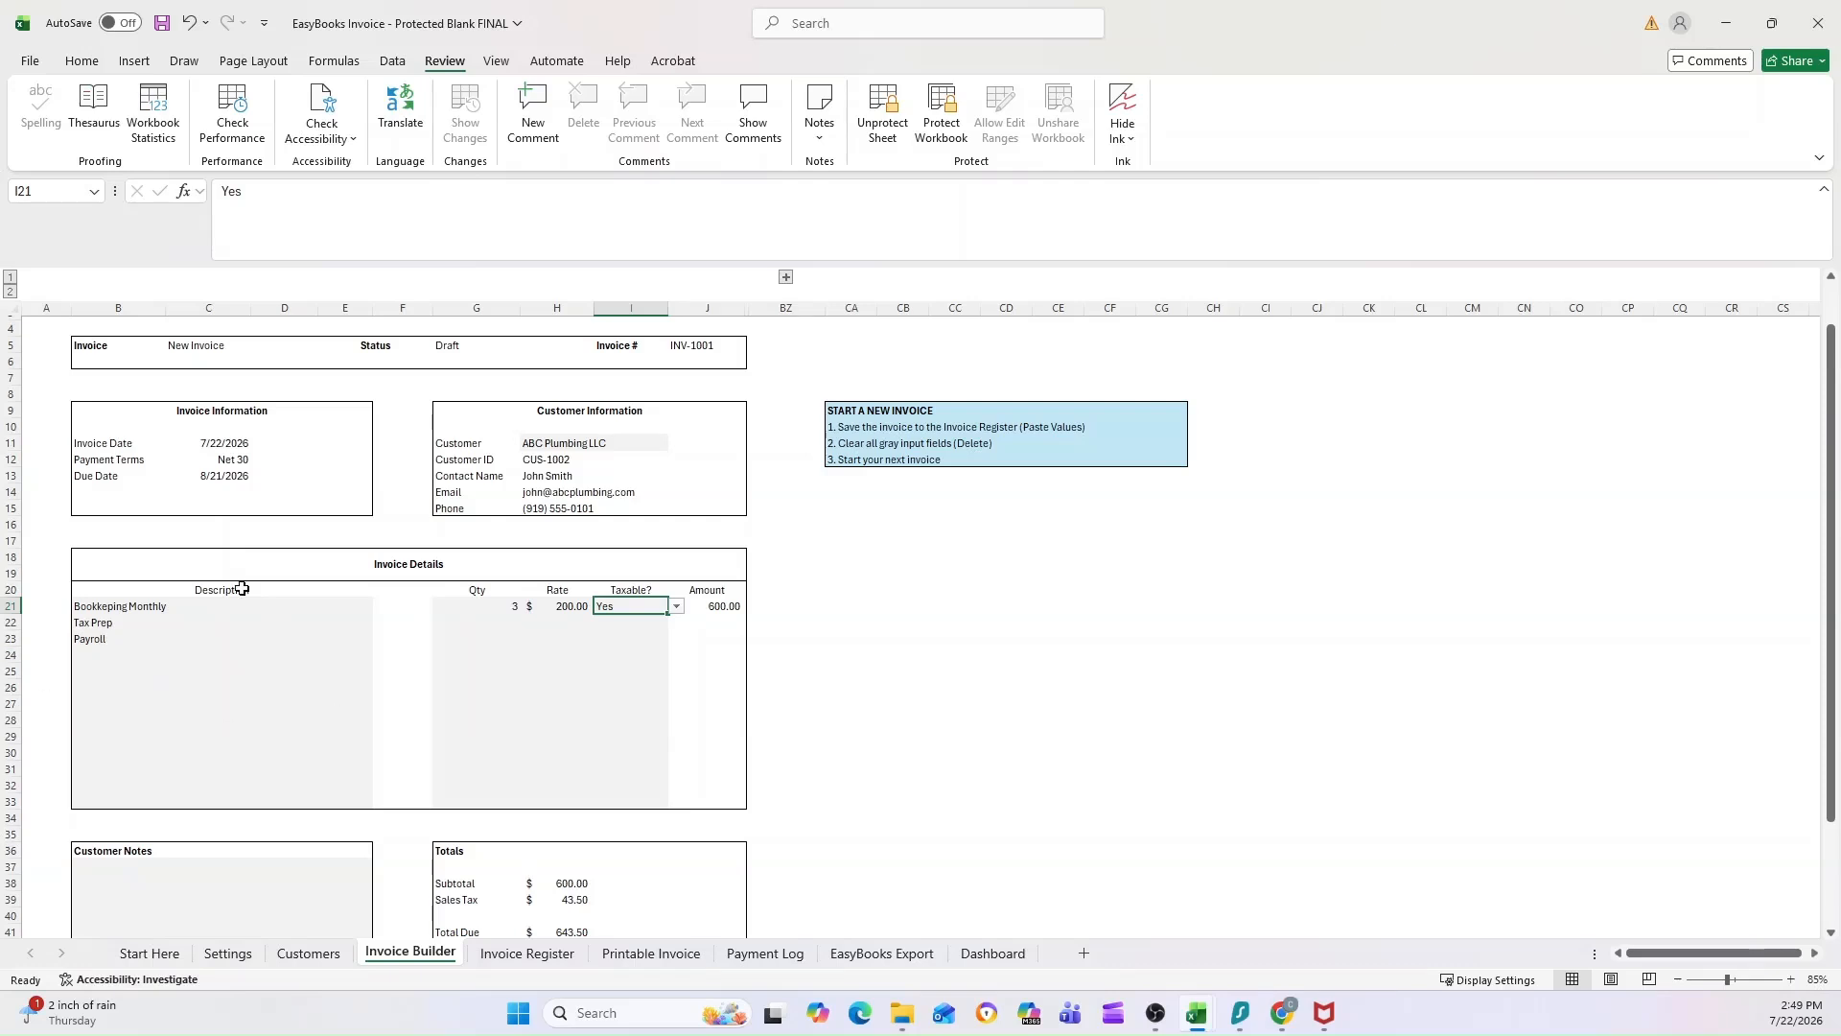
Step: Fill in the Tax Prep line with quantity 1, rate 1000 and Taxable set to No
click(503, 621)
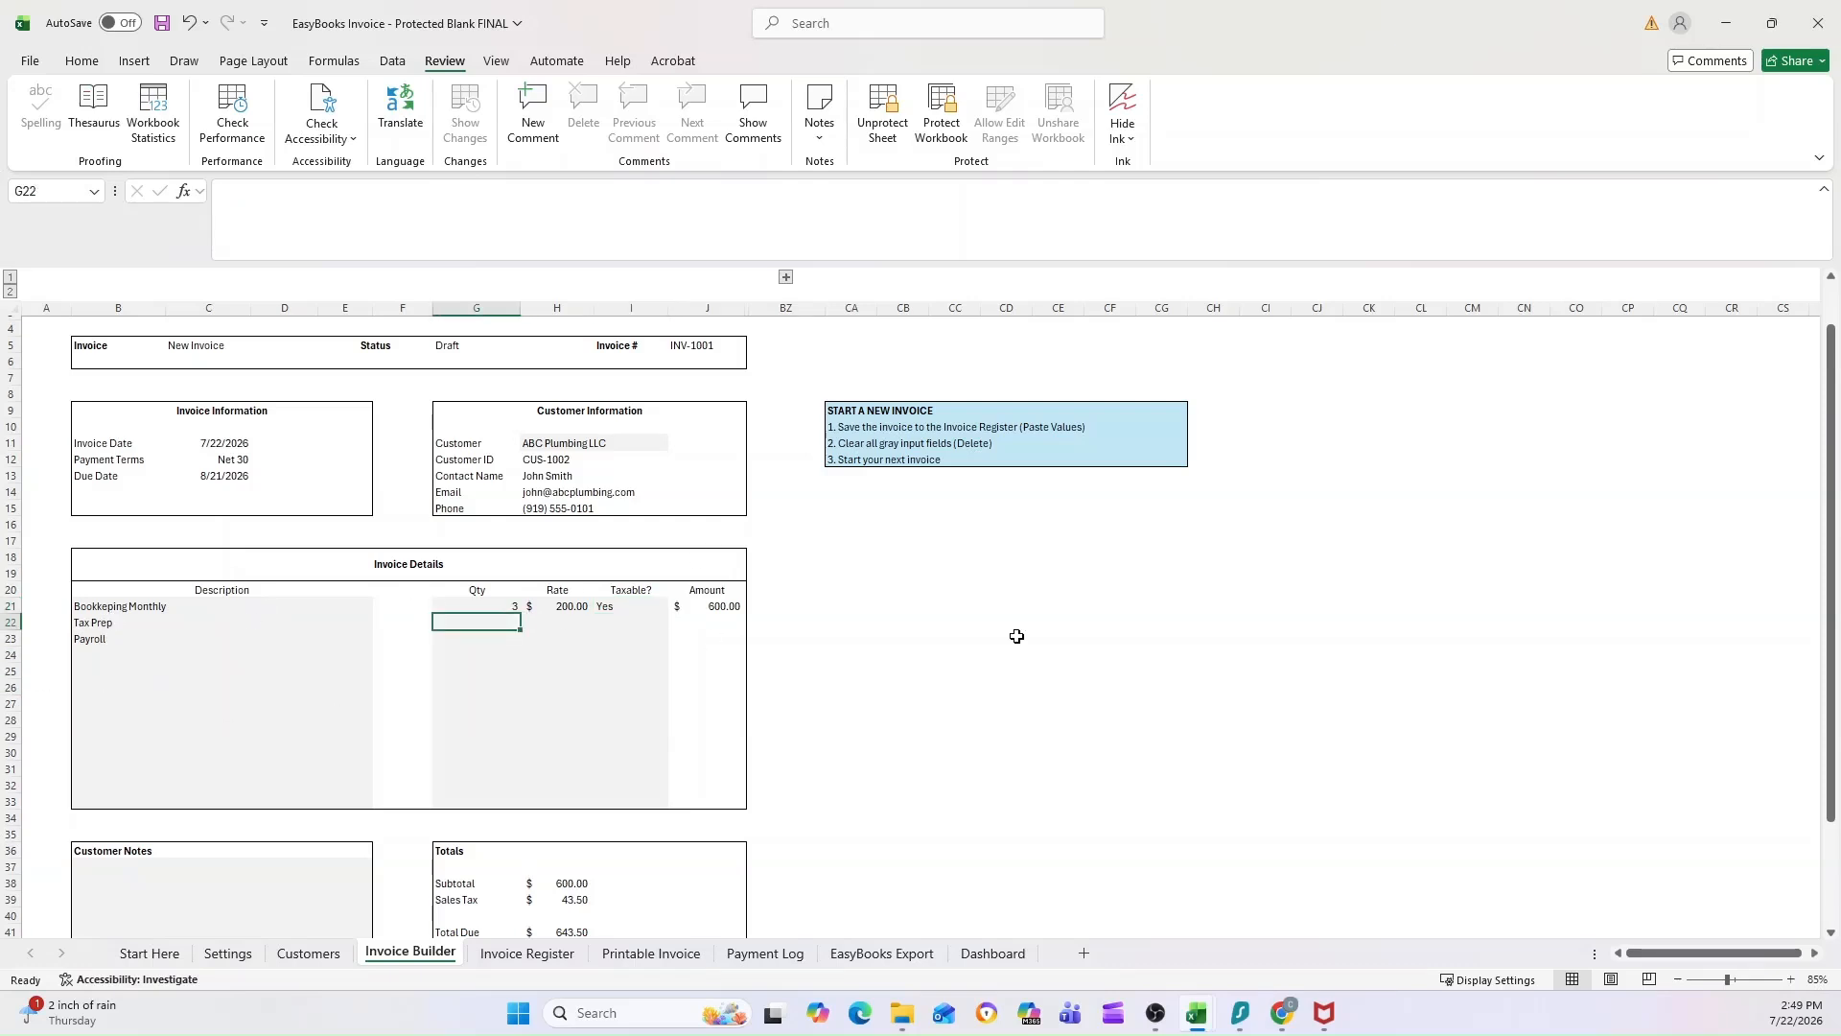
text(1)
key(Tab)
text(1000)
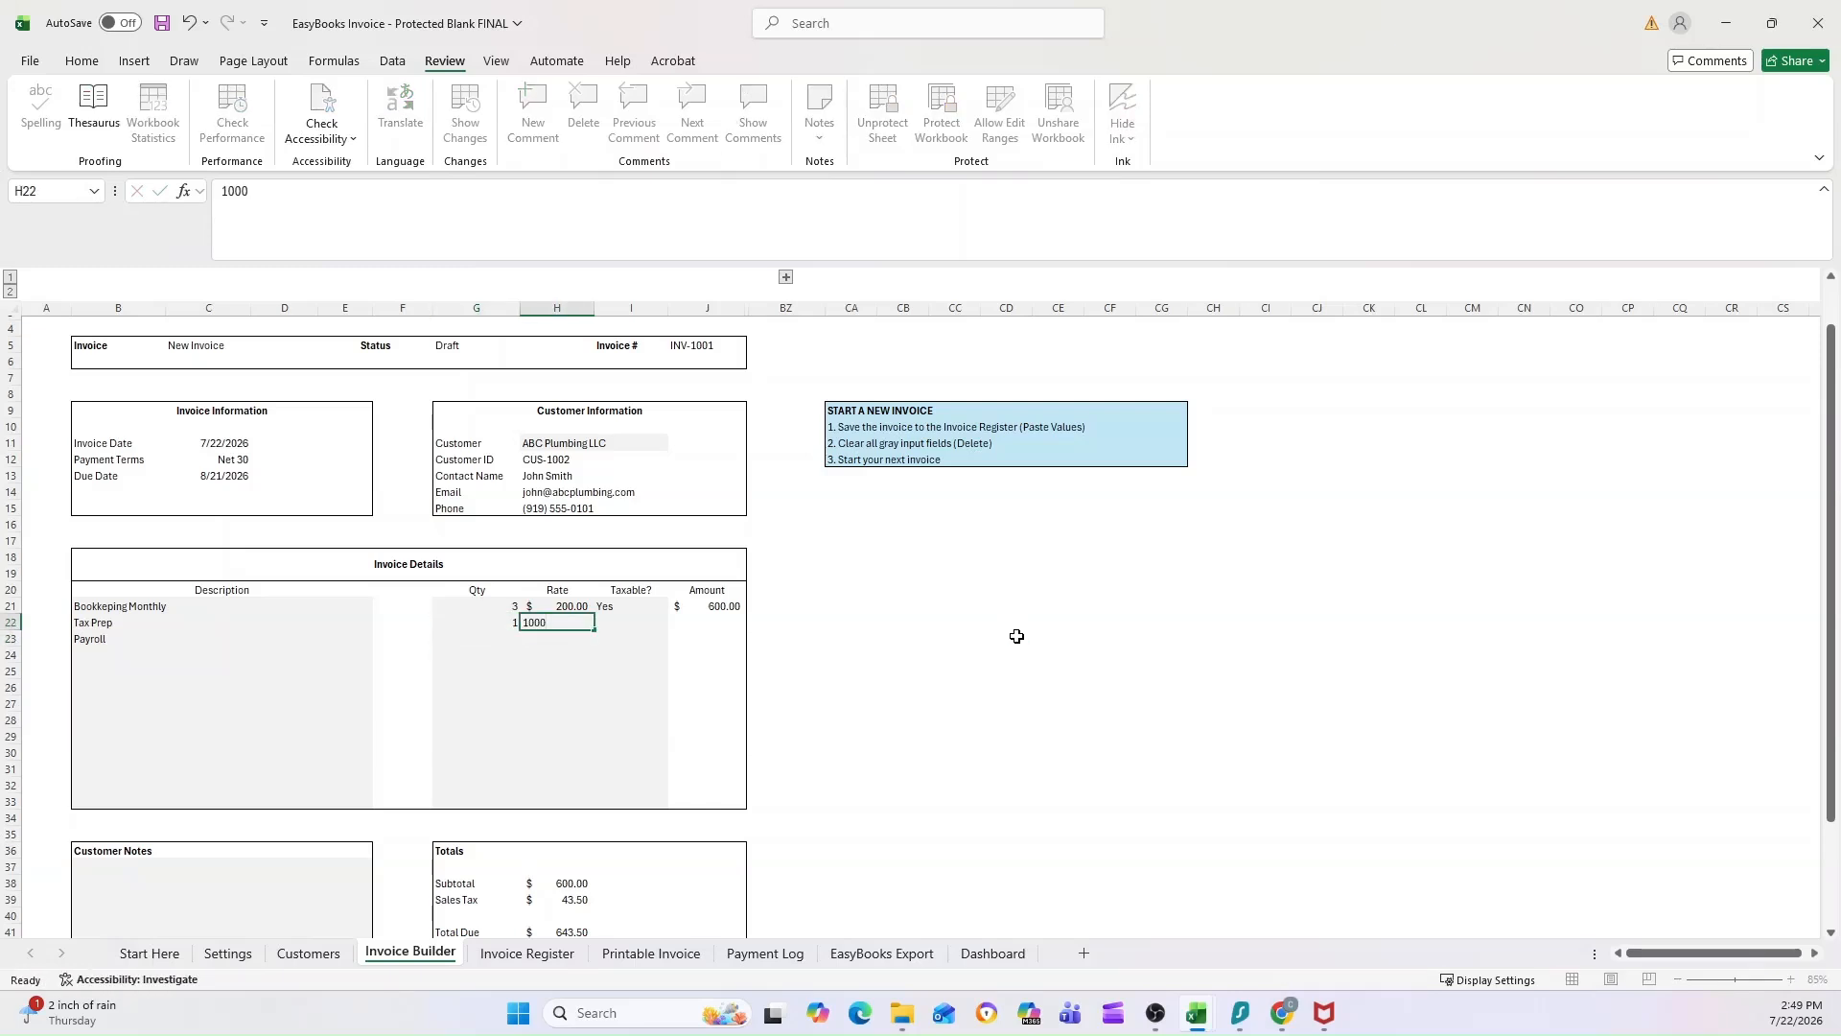
key(Tab)
click(676, 622)
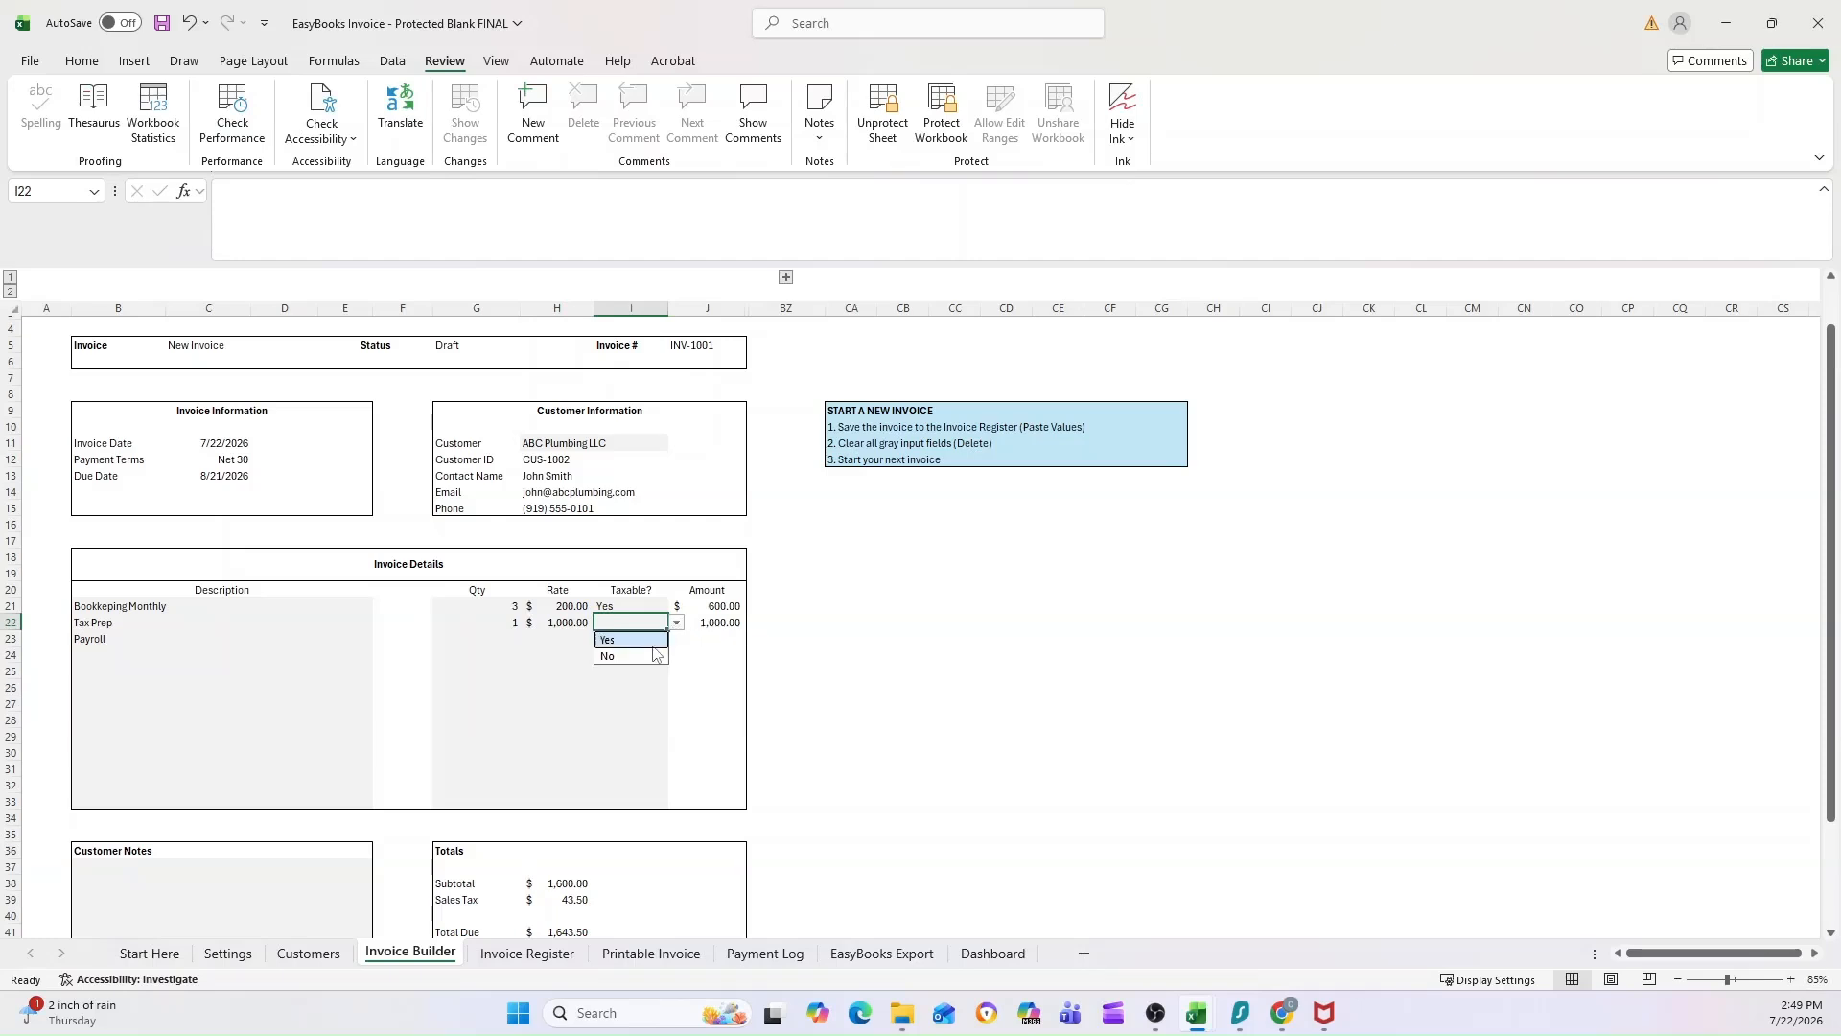
click(623, 656)
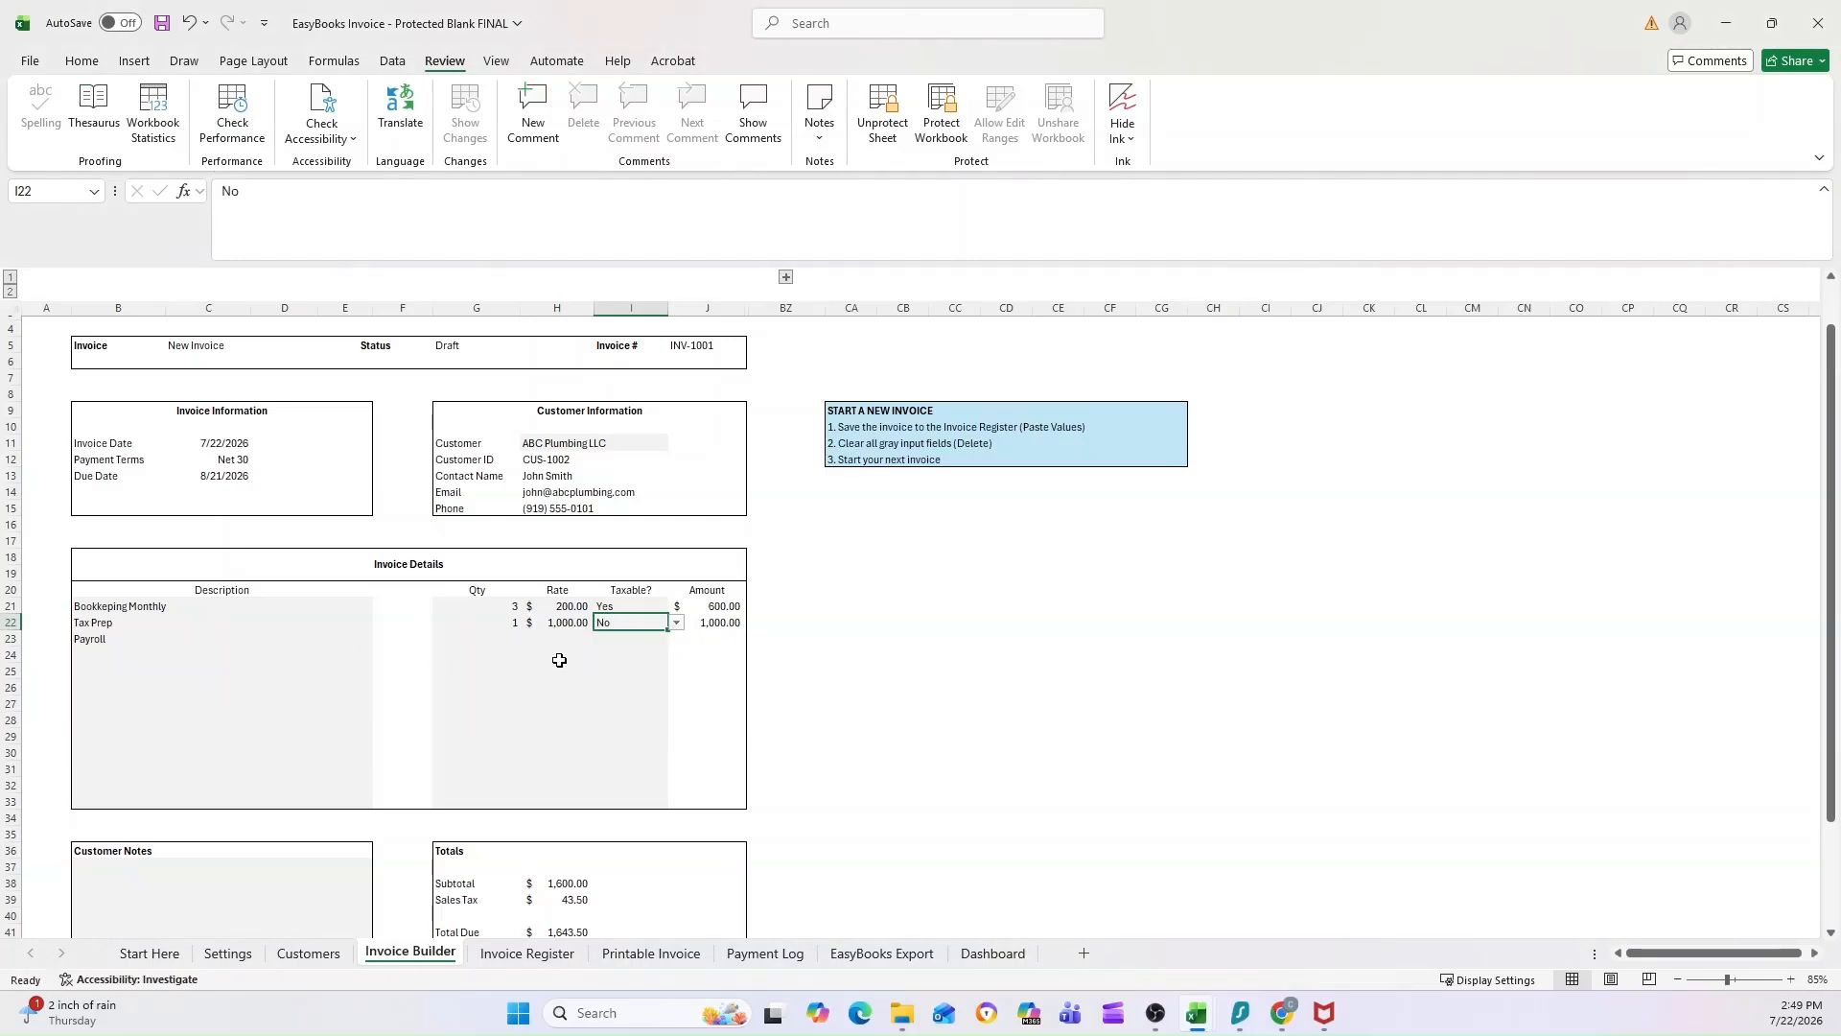
Step: Fill in the Payroll line with quantity 3, rate 150 and Taxable set to Yes
click(506, 638)
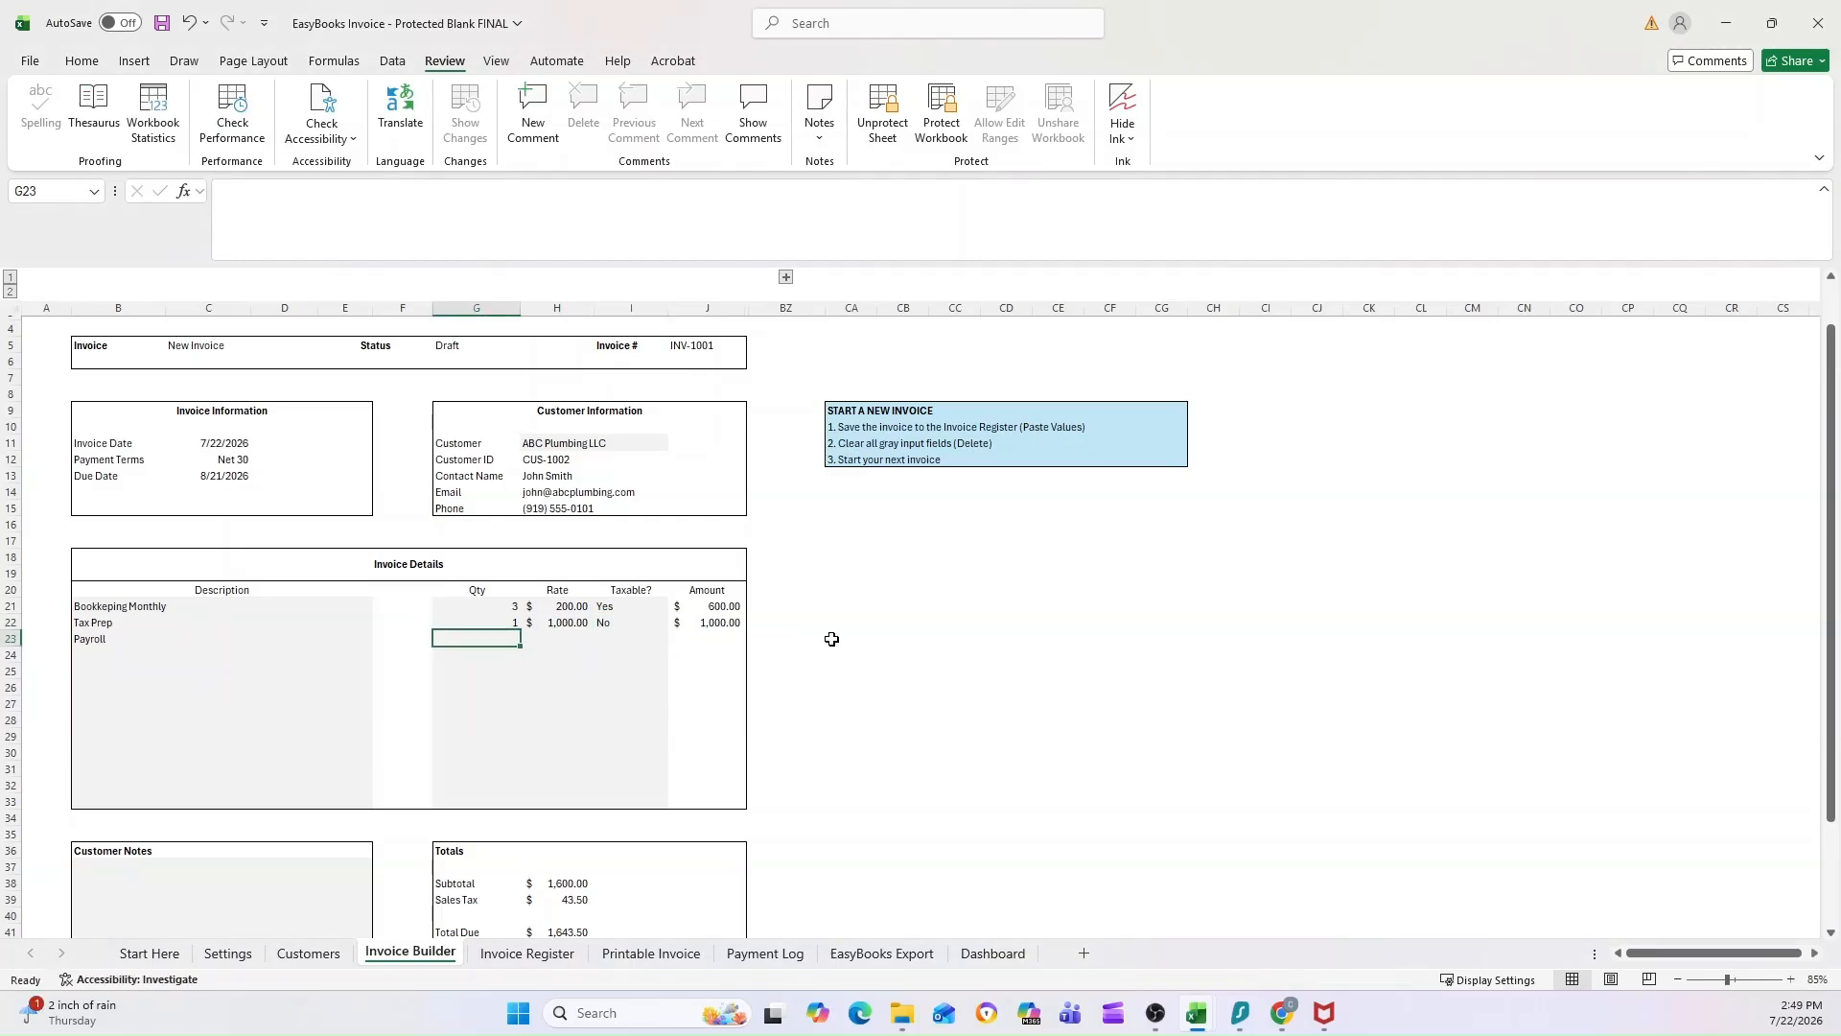
text(3)
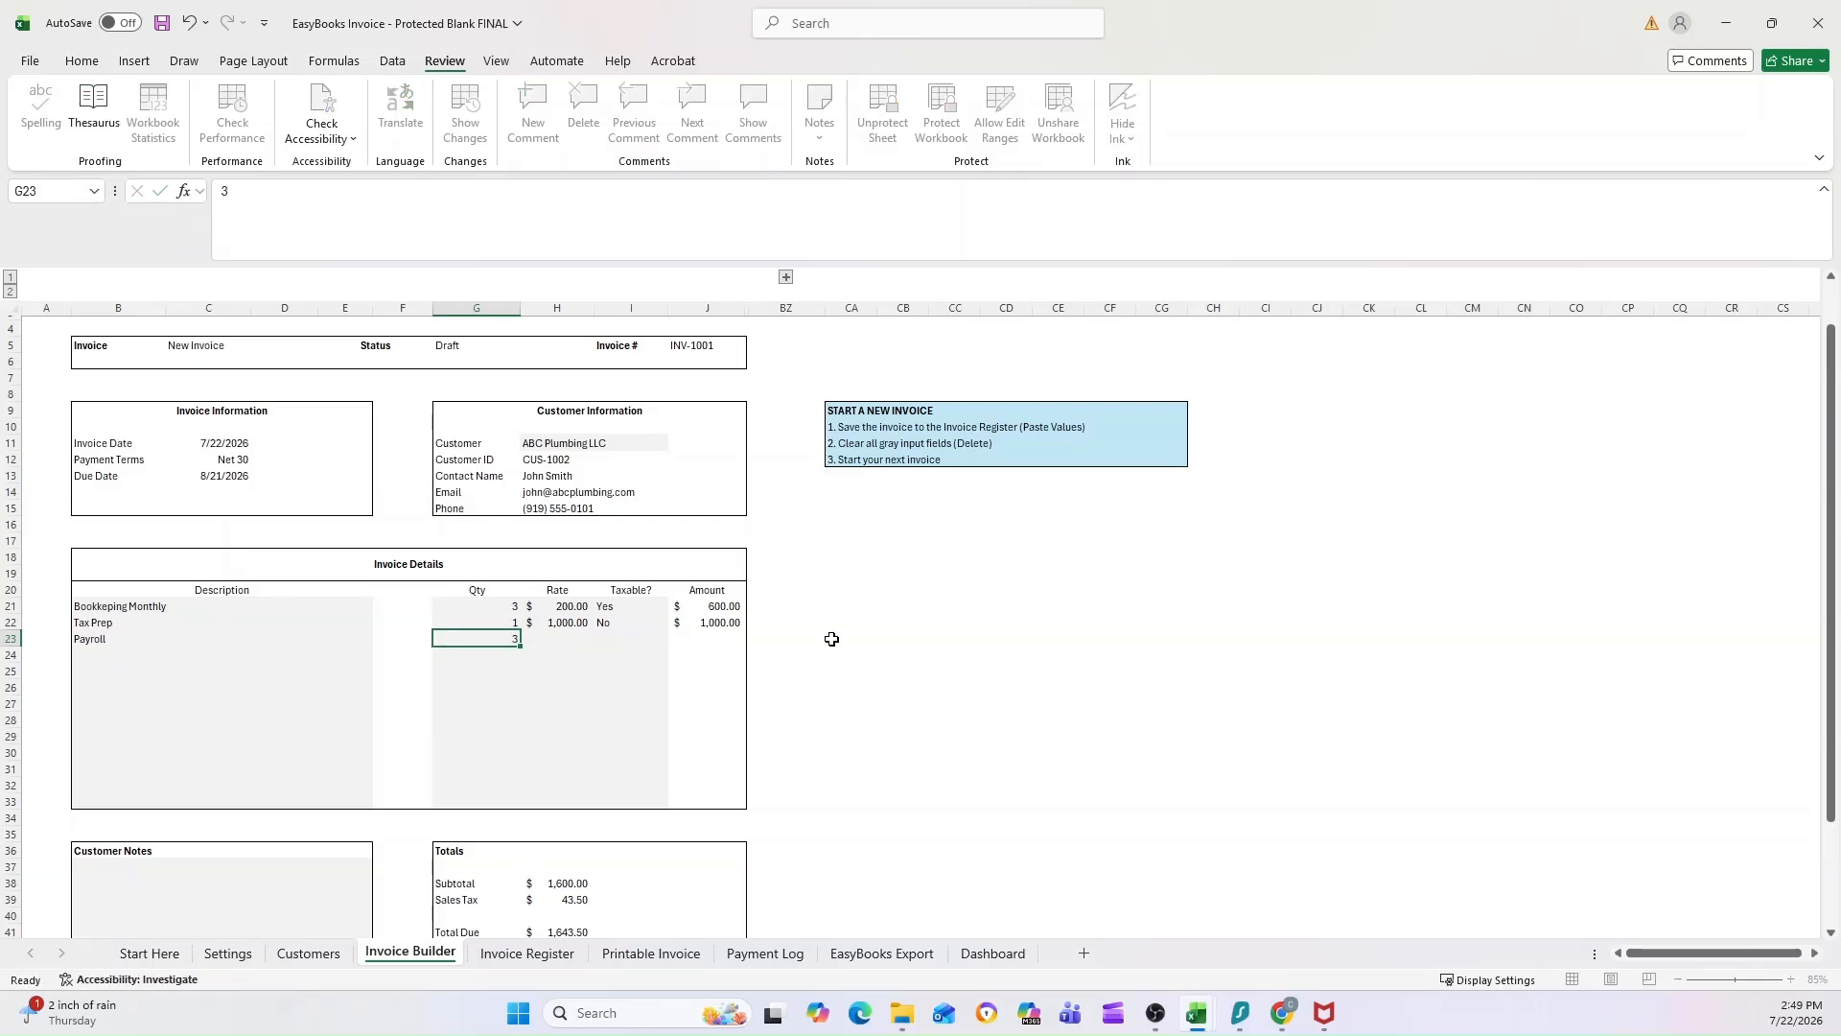
key(Tab)
text(150)
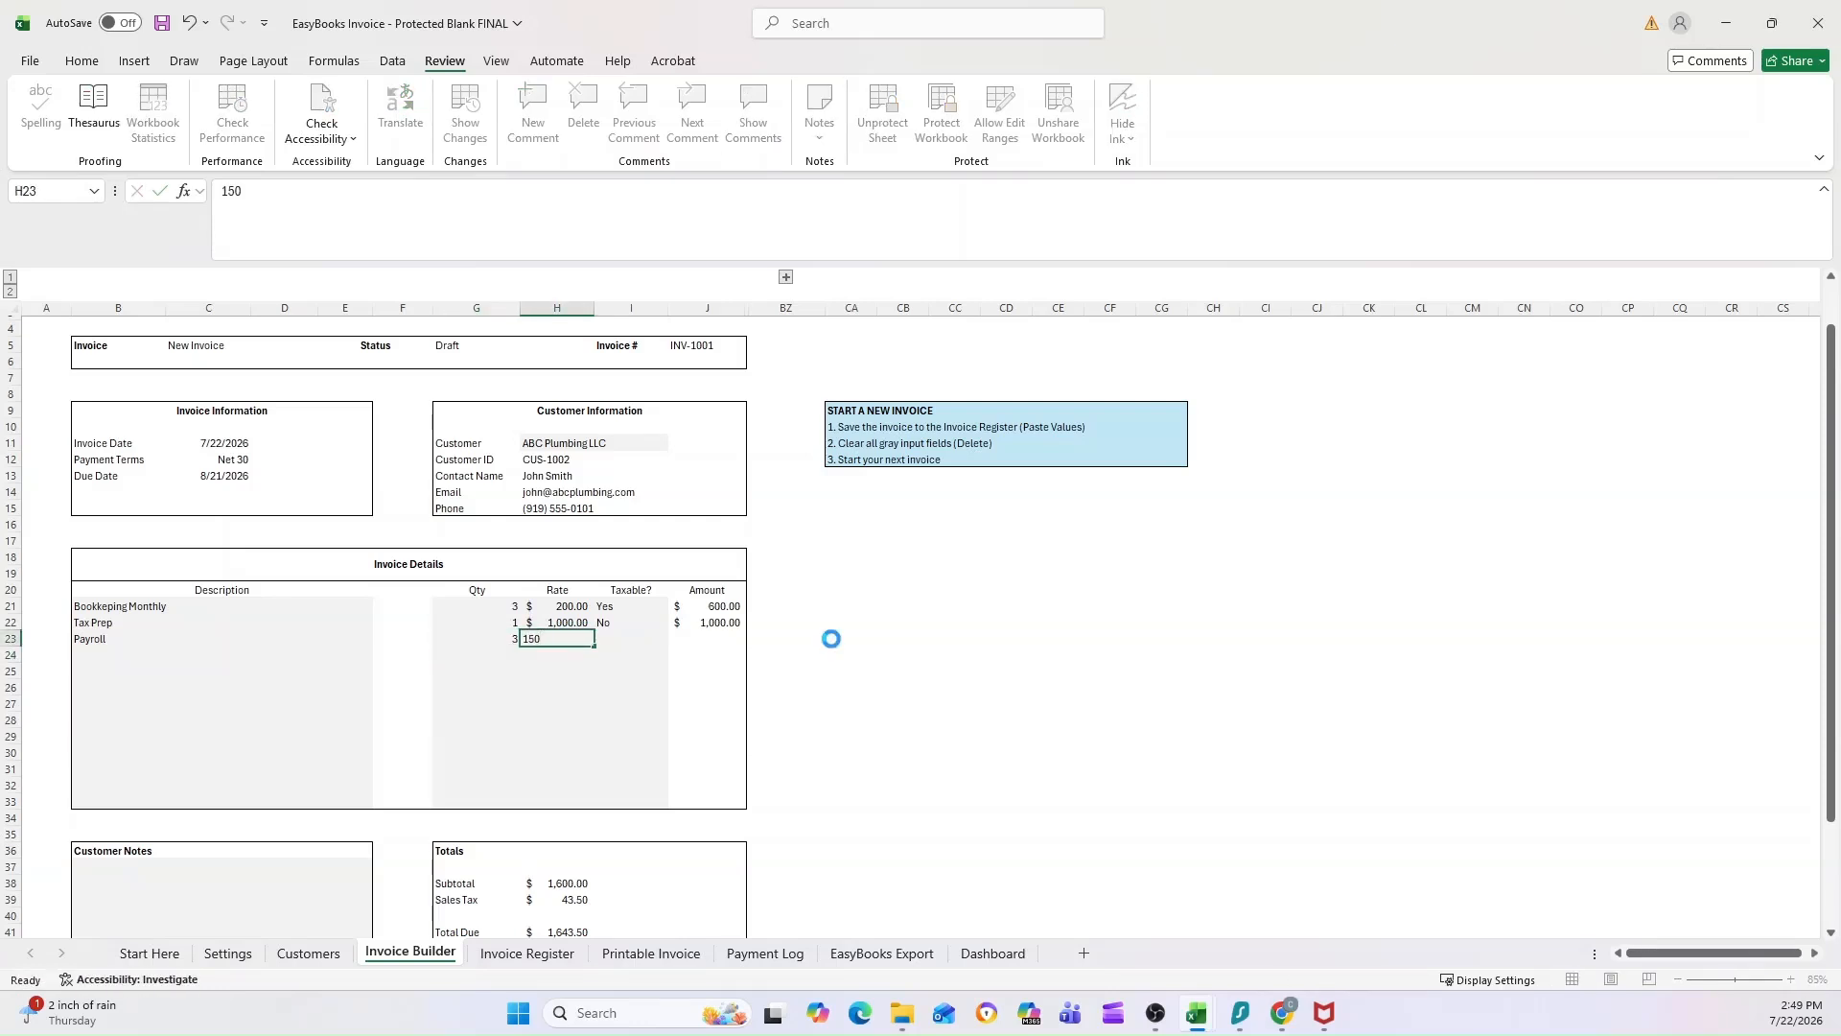
key(Tab)
click(677, 638)
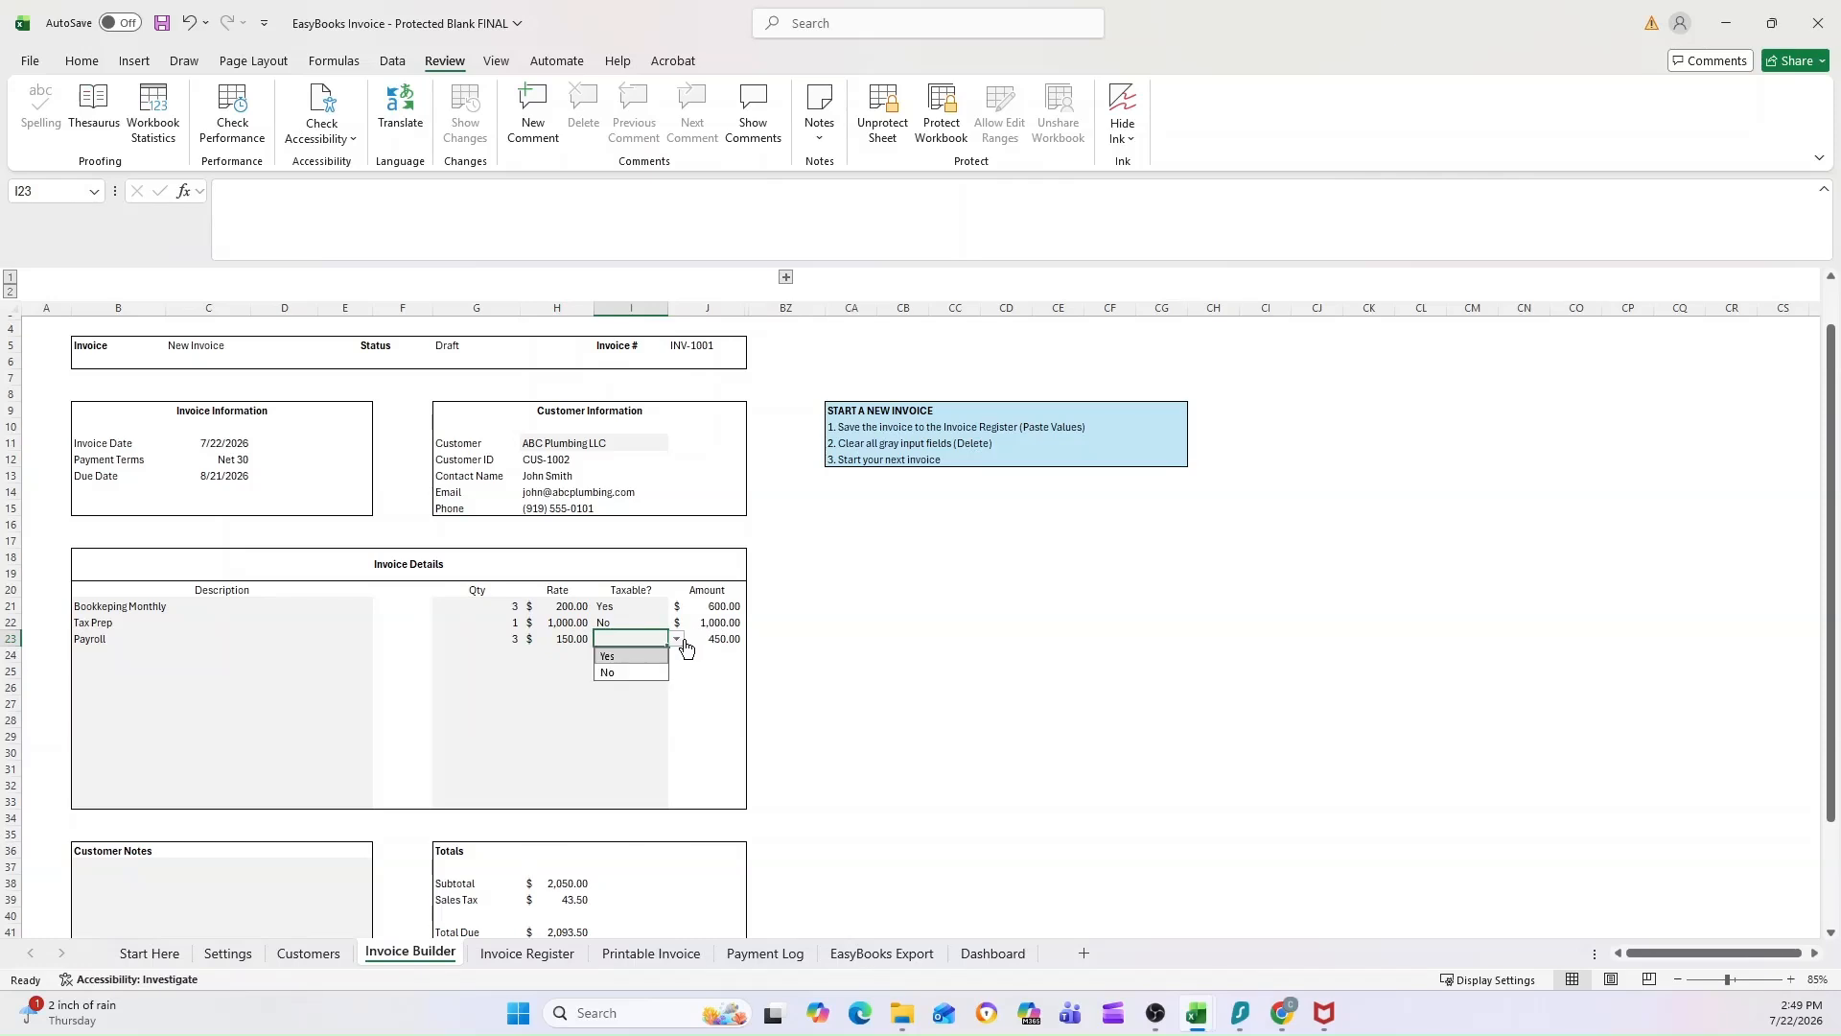
click(628, 656)
click(628, 655)
click(847, 637)
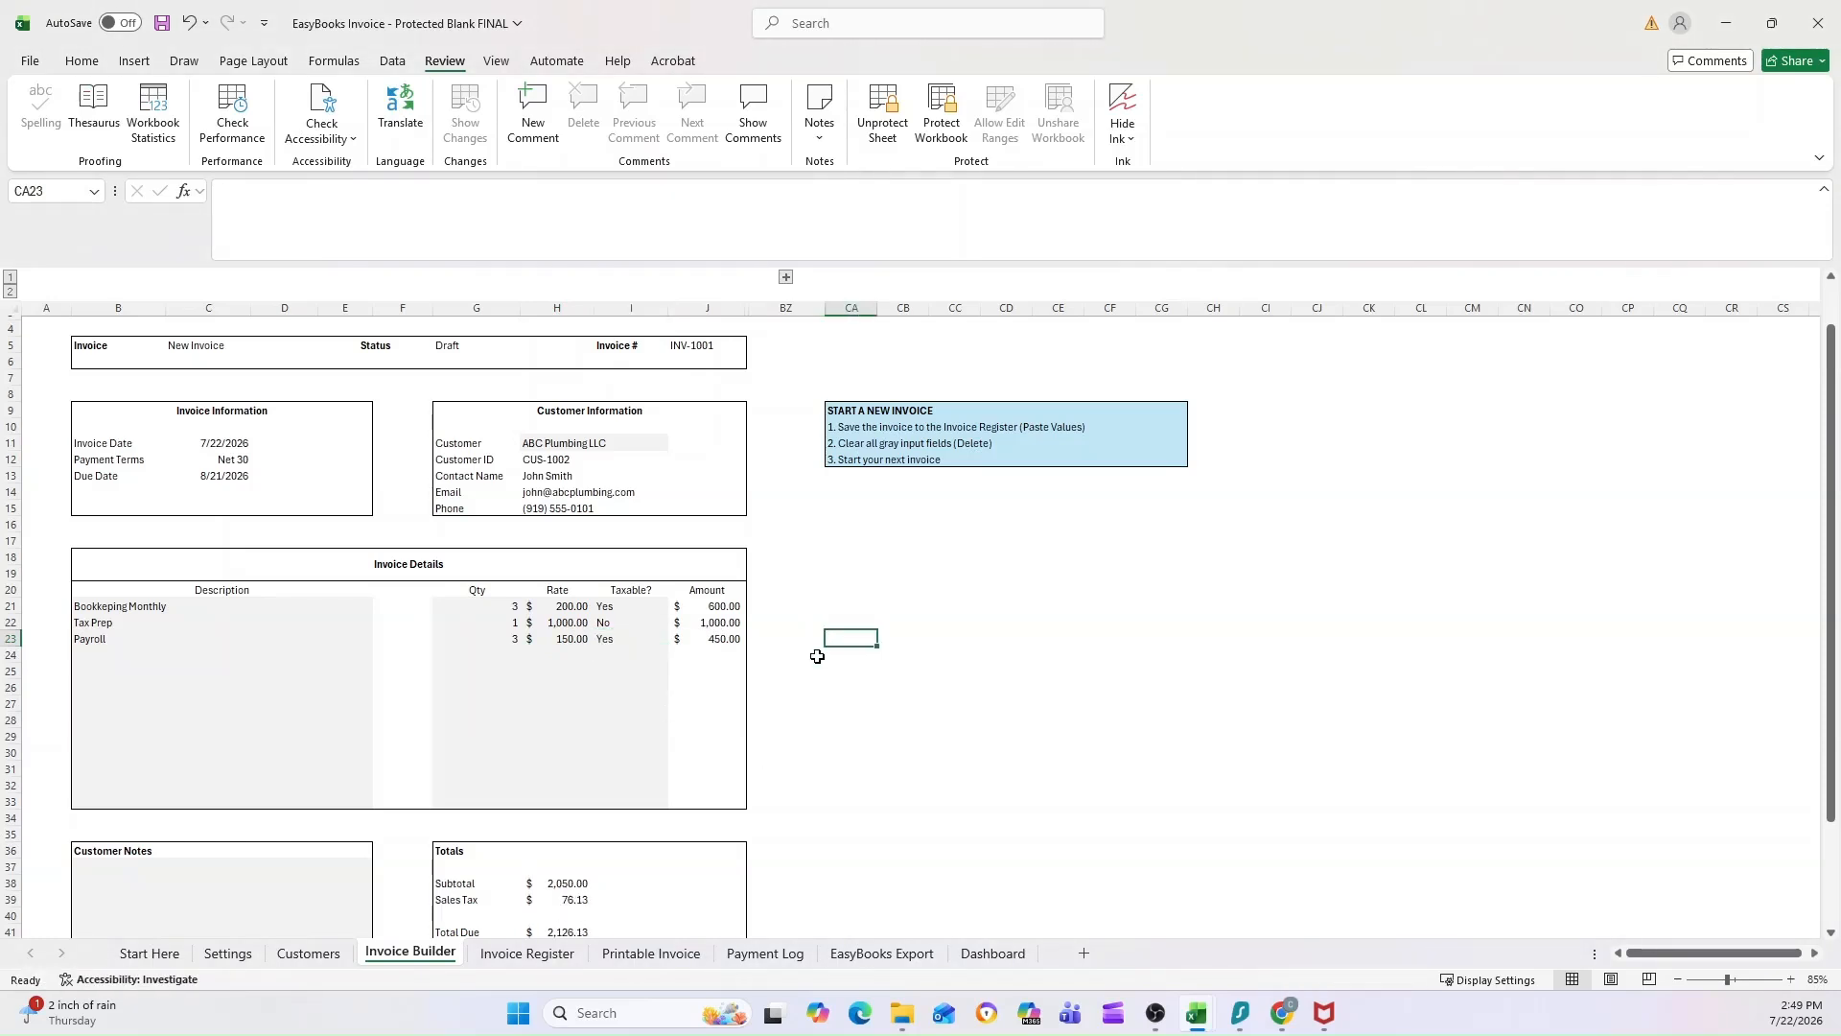
Step: Enter "Thank you for your business!" in the invoice's Customer Notes
scroll(789, 629, down, 1)
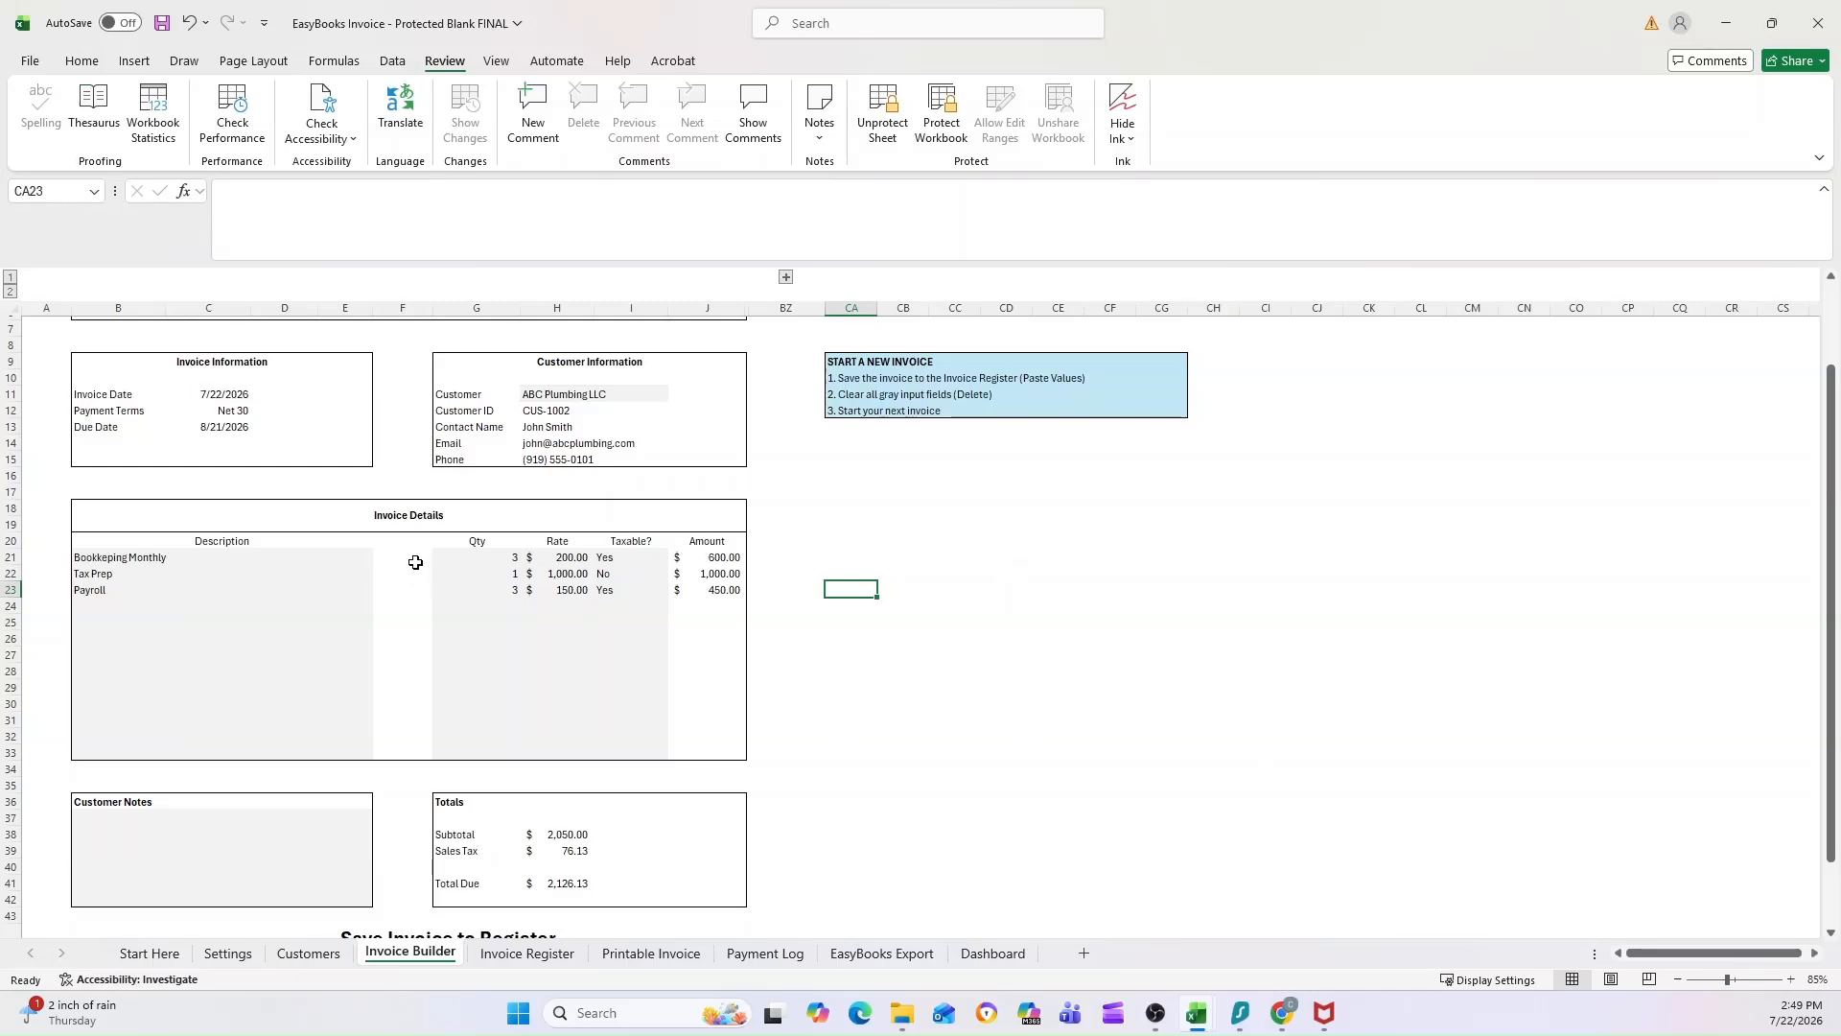
click(255, 843)
scroll(225, 762, down, 2)
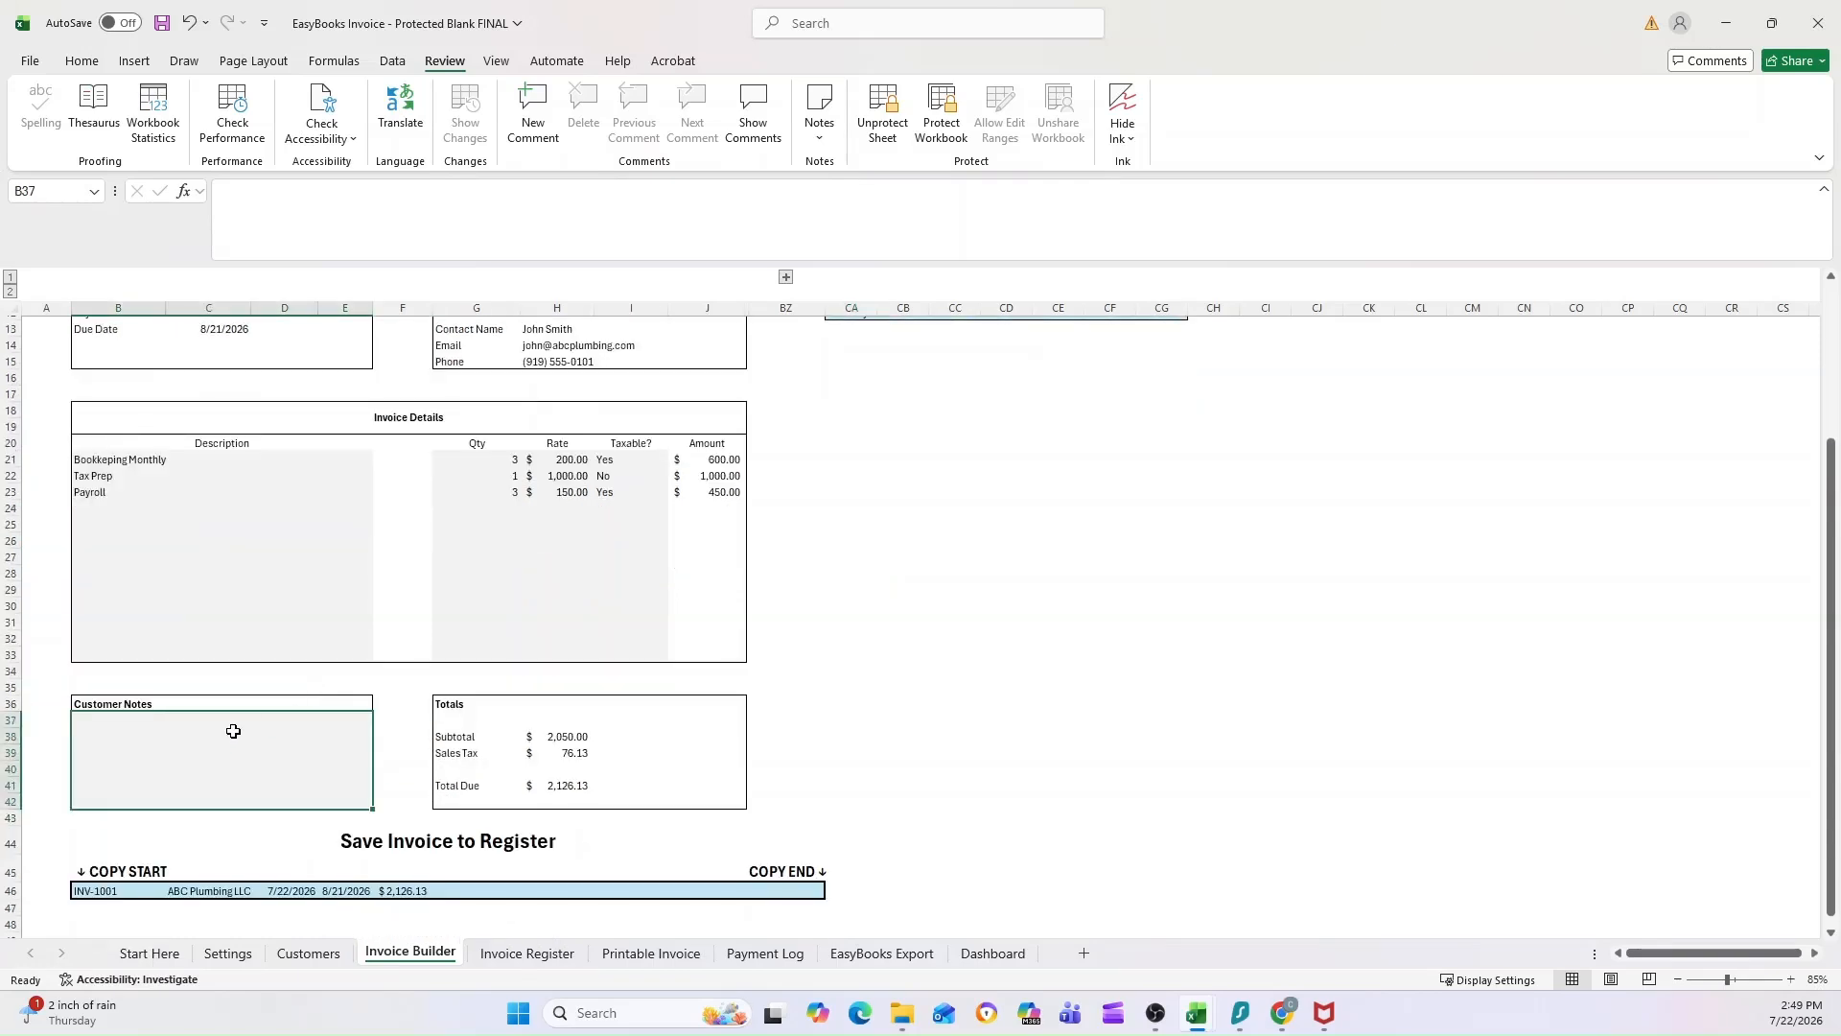
scroll(234, 732, up, 2)
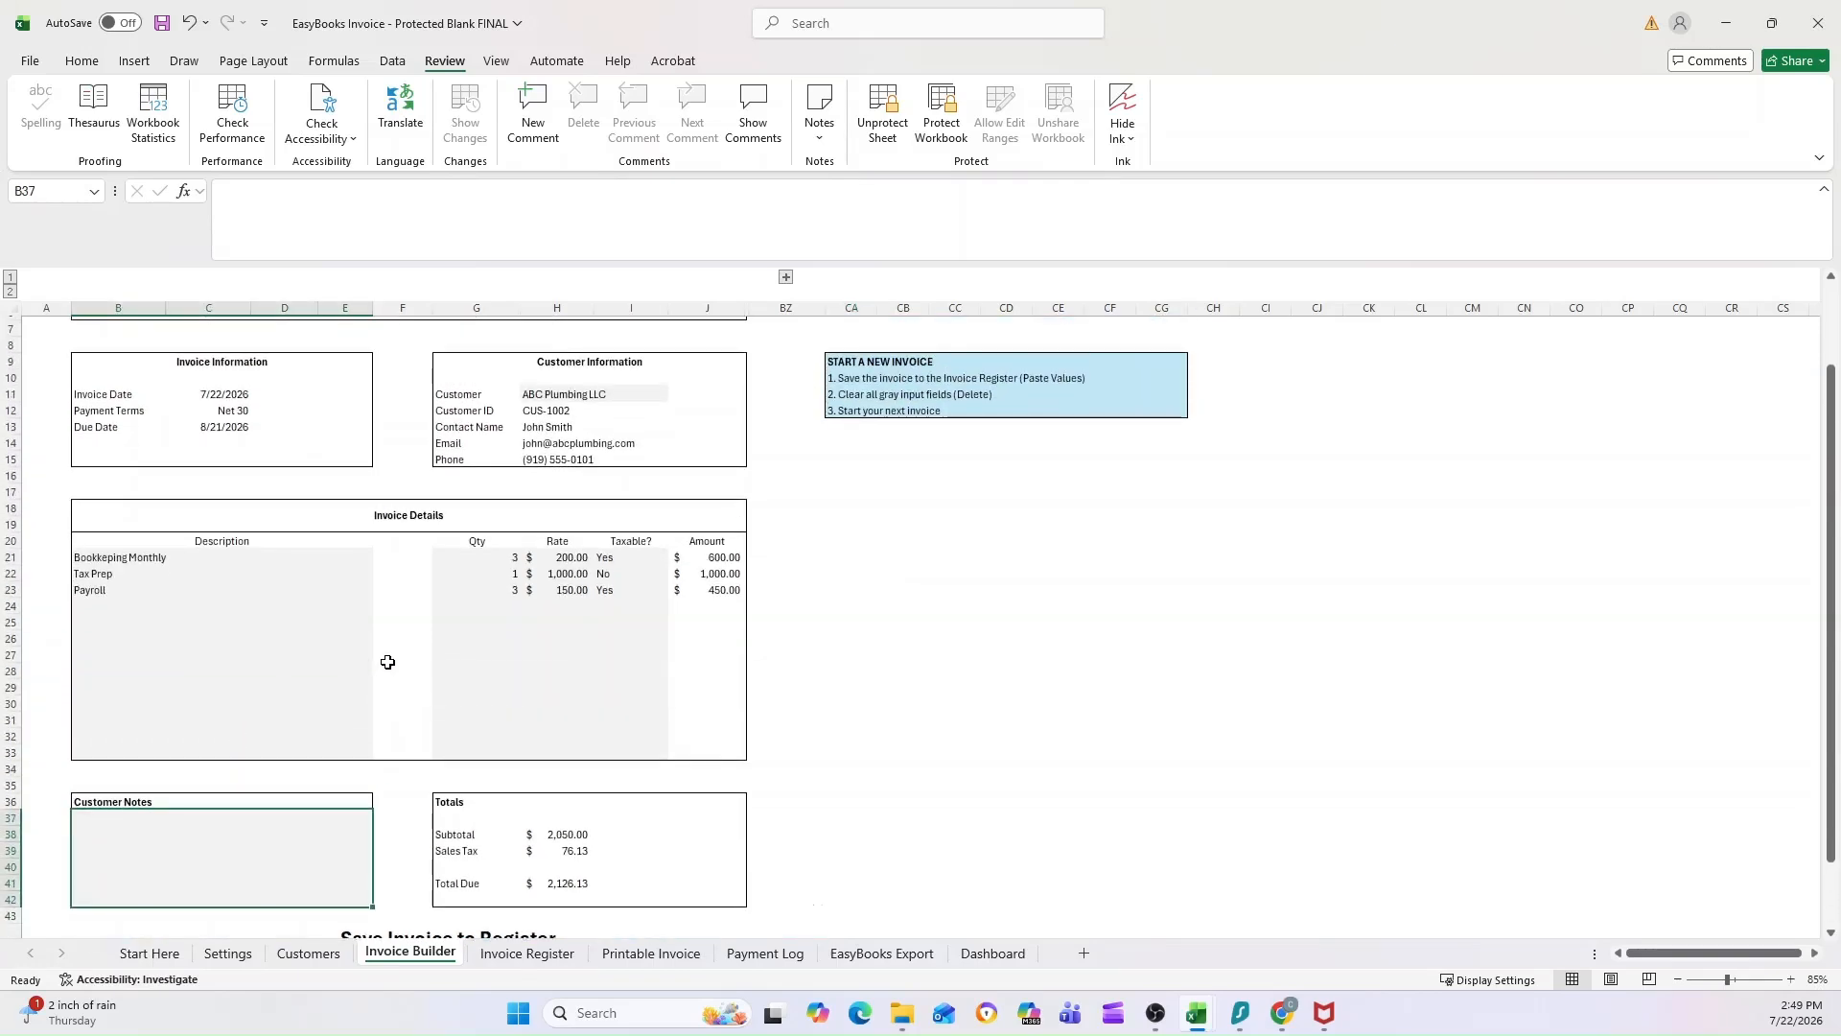
text(Thank you for your business!)
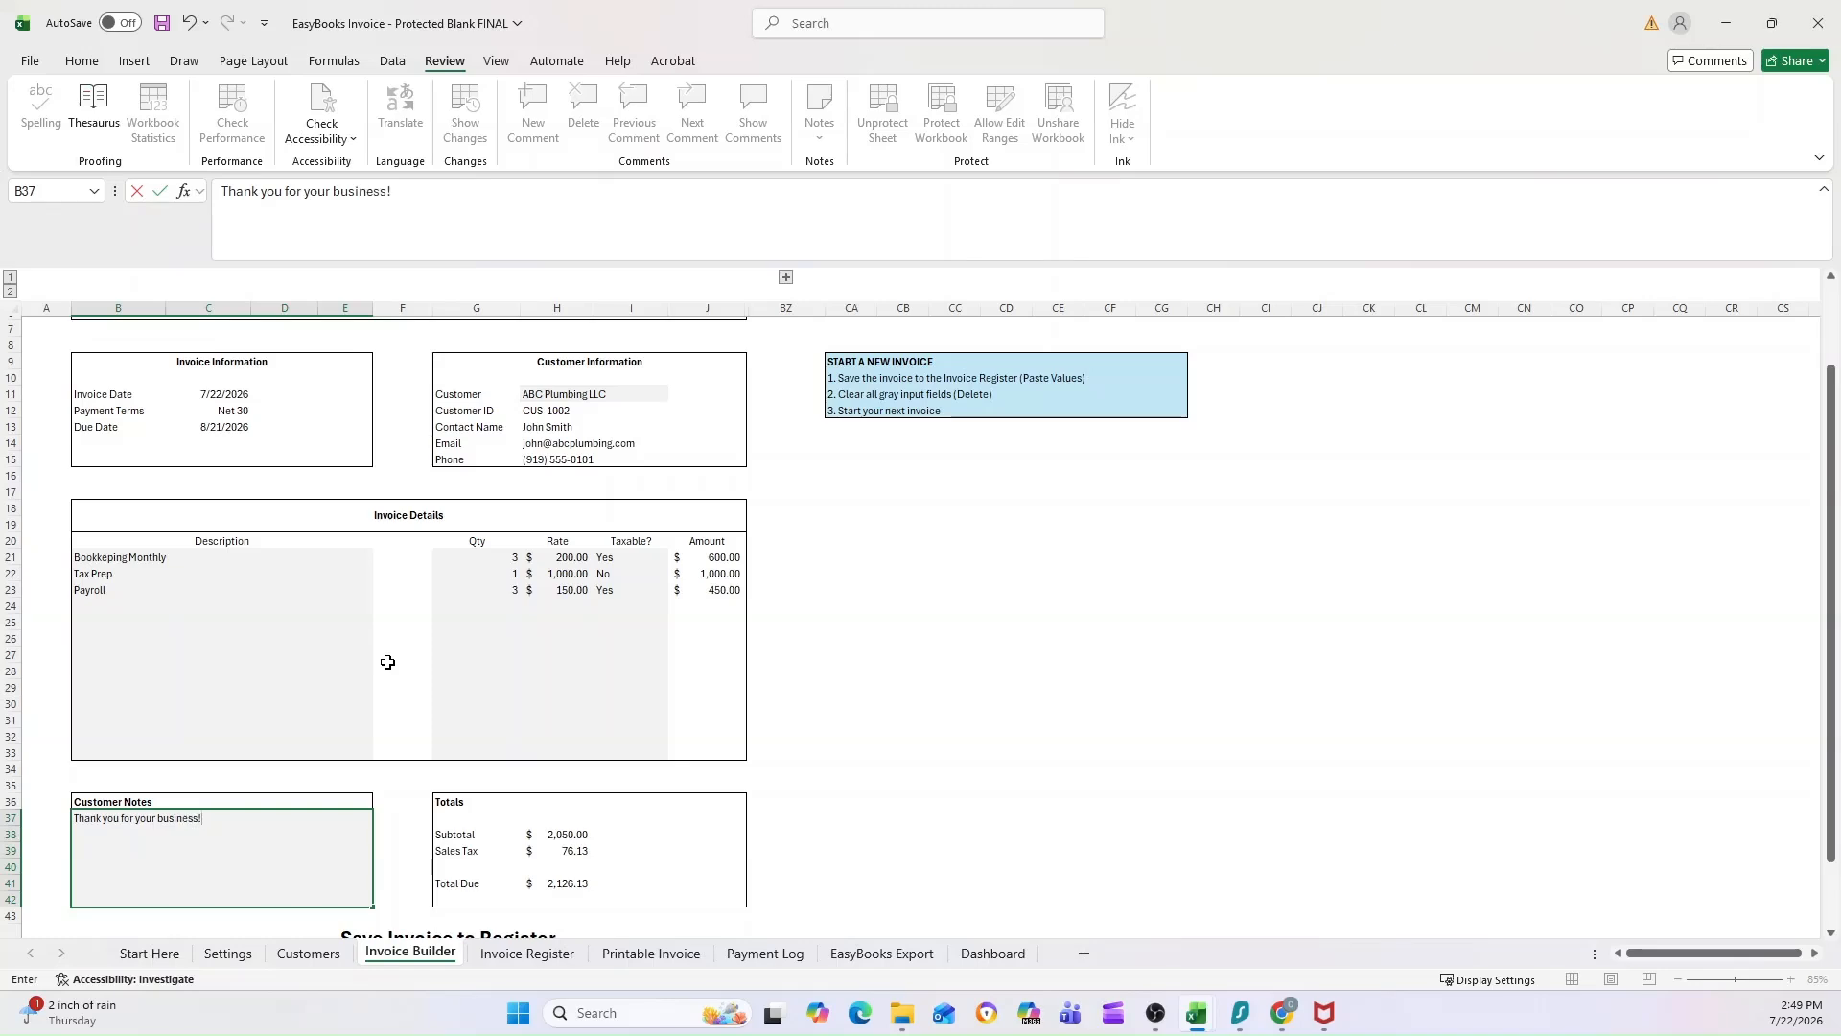
key(ctrl+Return)
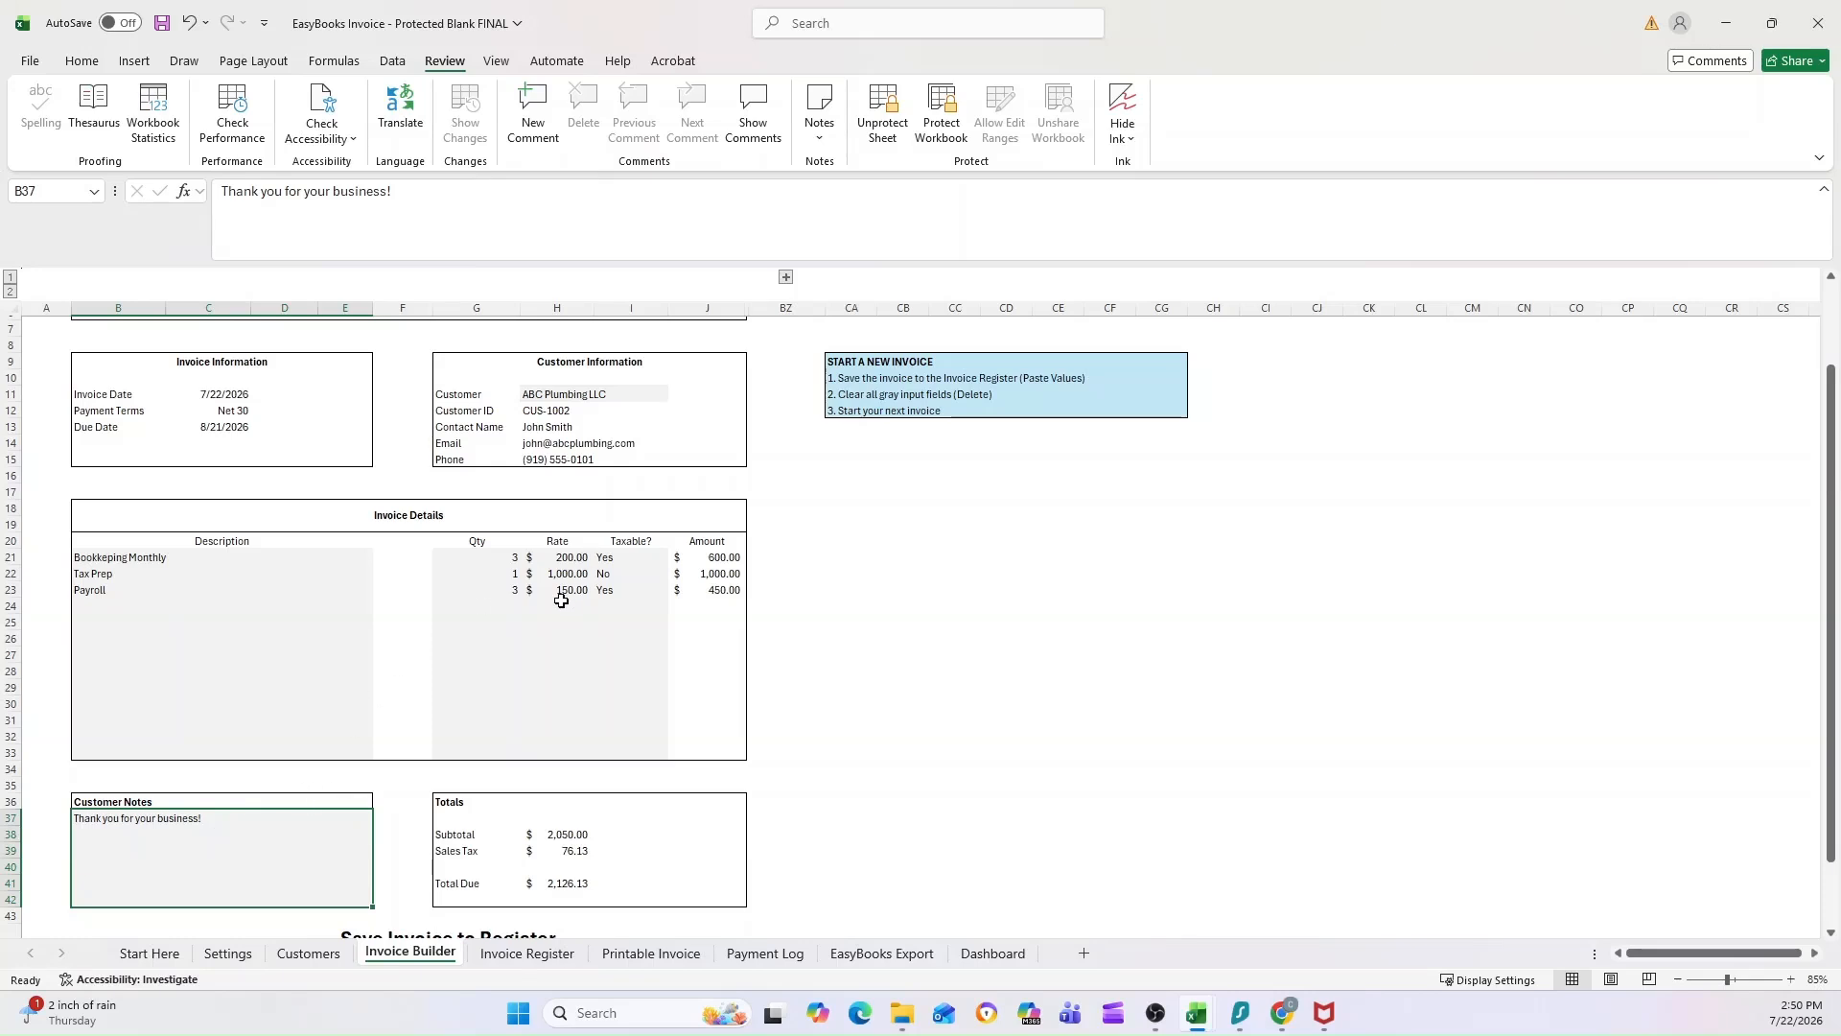
Step: Review the completed invoice from its header and customer information through the line items, totals and Save Invoice to Register row
scroll(554, 604, up, 2)
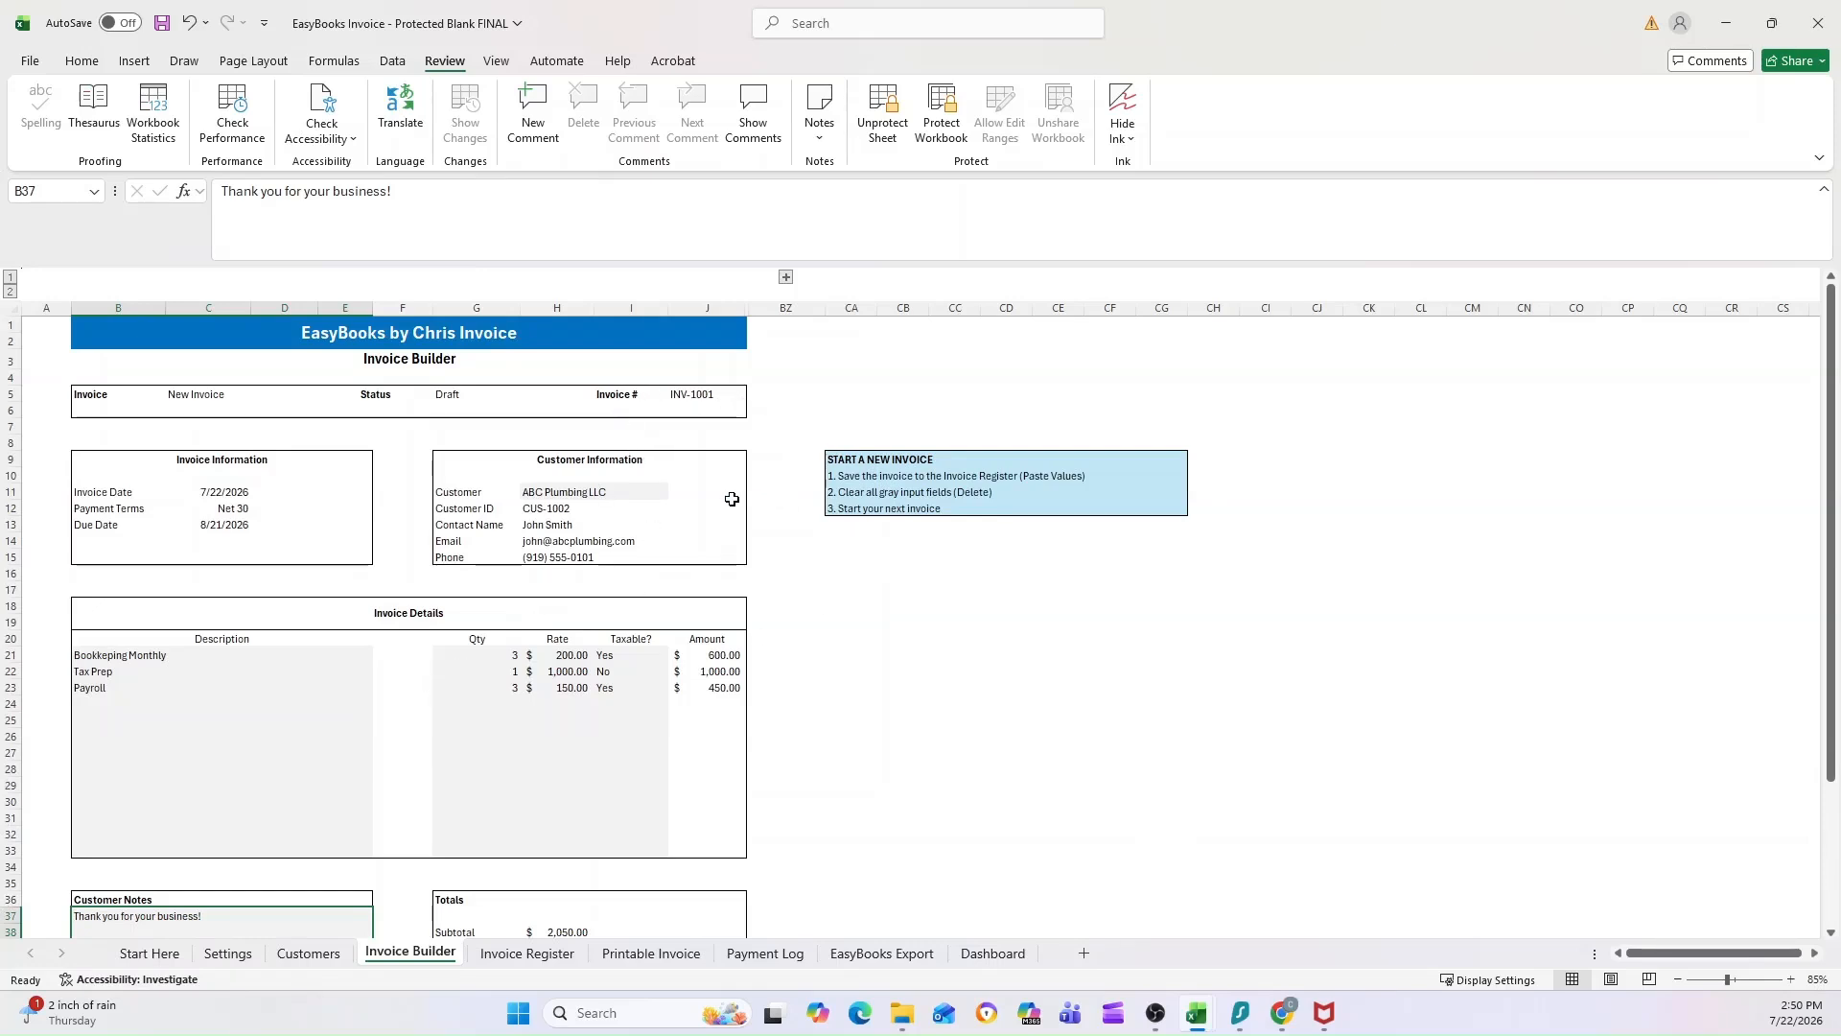
scroll(738, 498, down, 2)
scroll(738, 498, down, 1)
scroll(383, 497, down, 1)
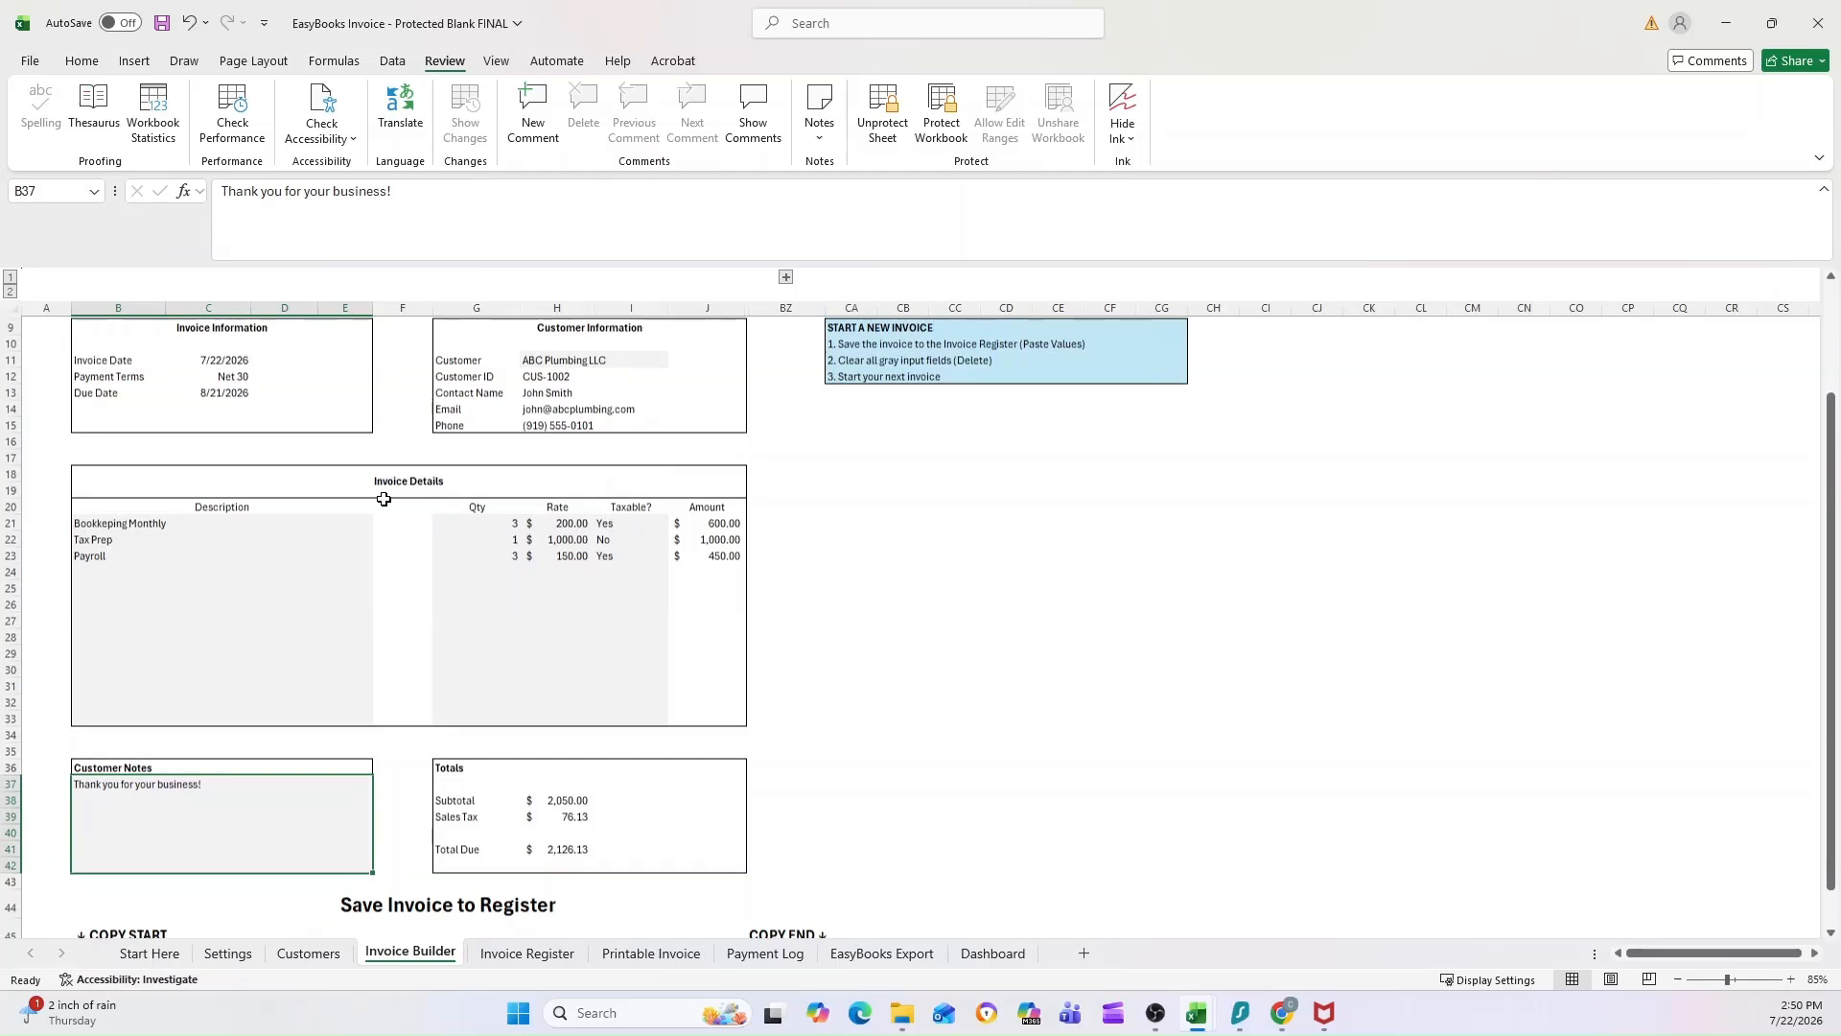
scroll(465, 566, up, 3)
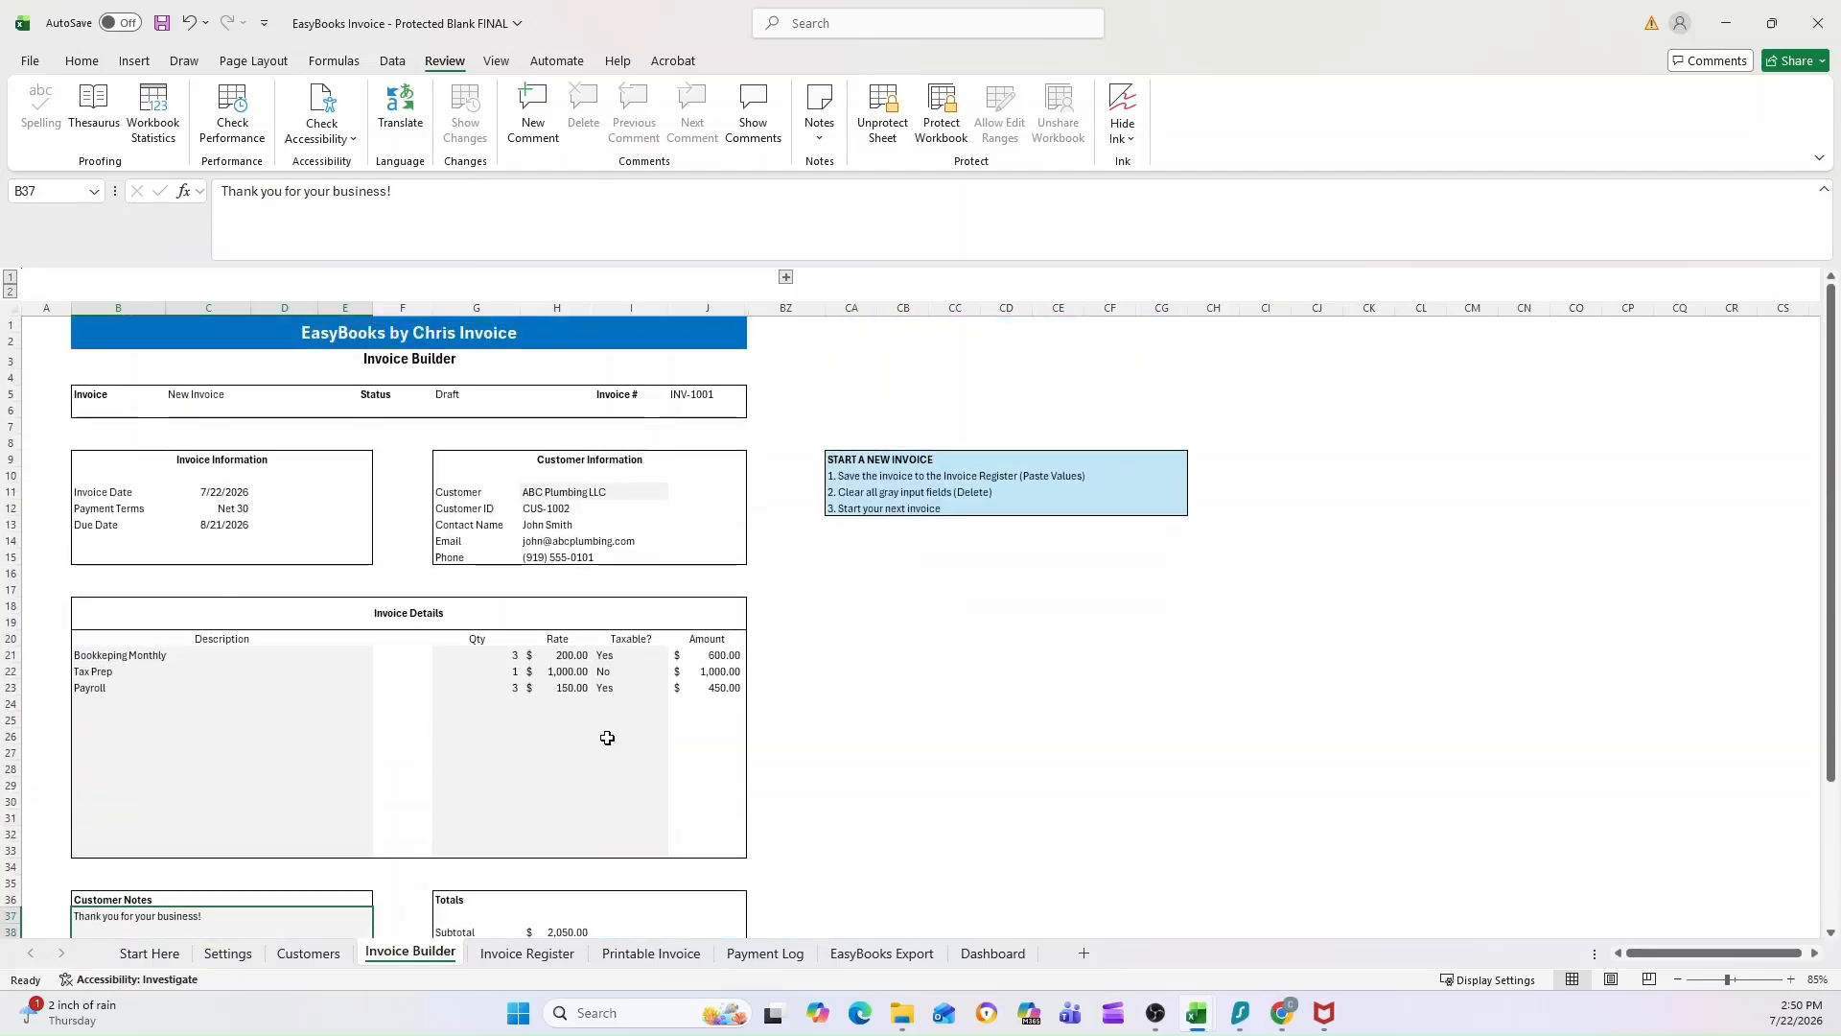
scroll(575, 647, down, 2)
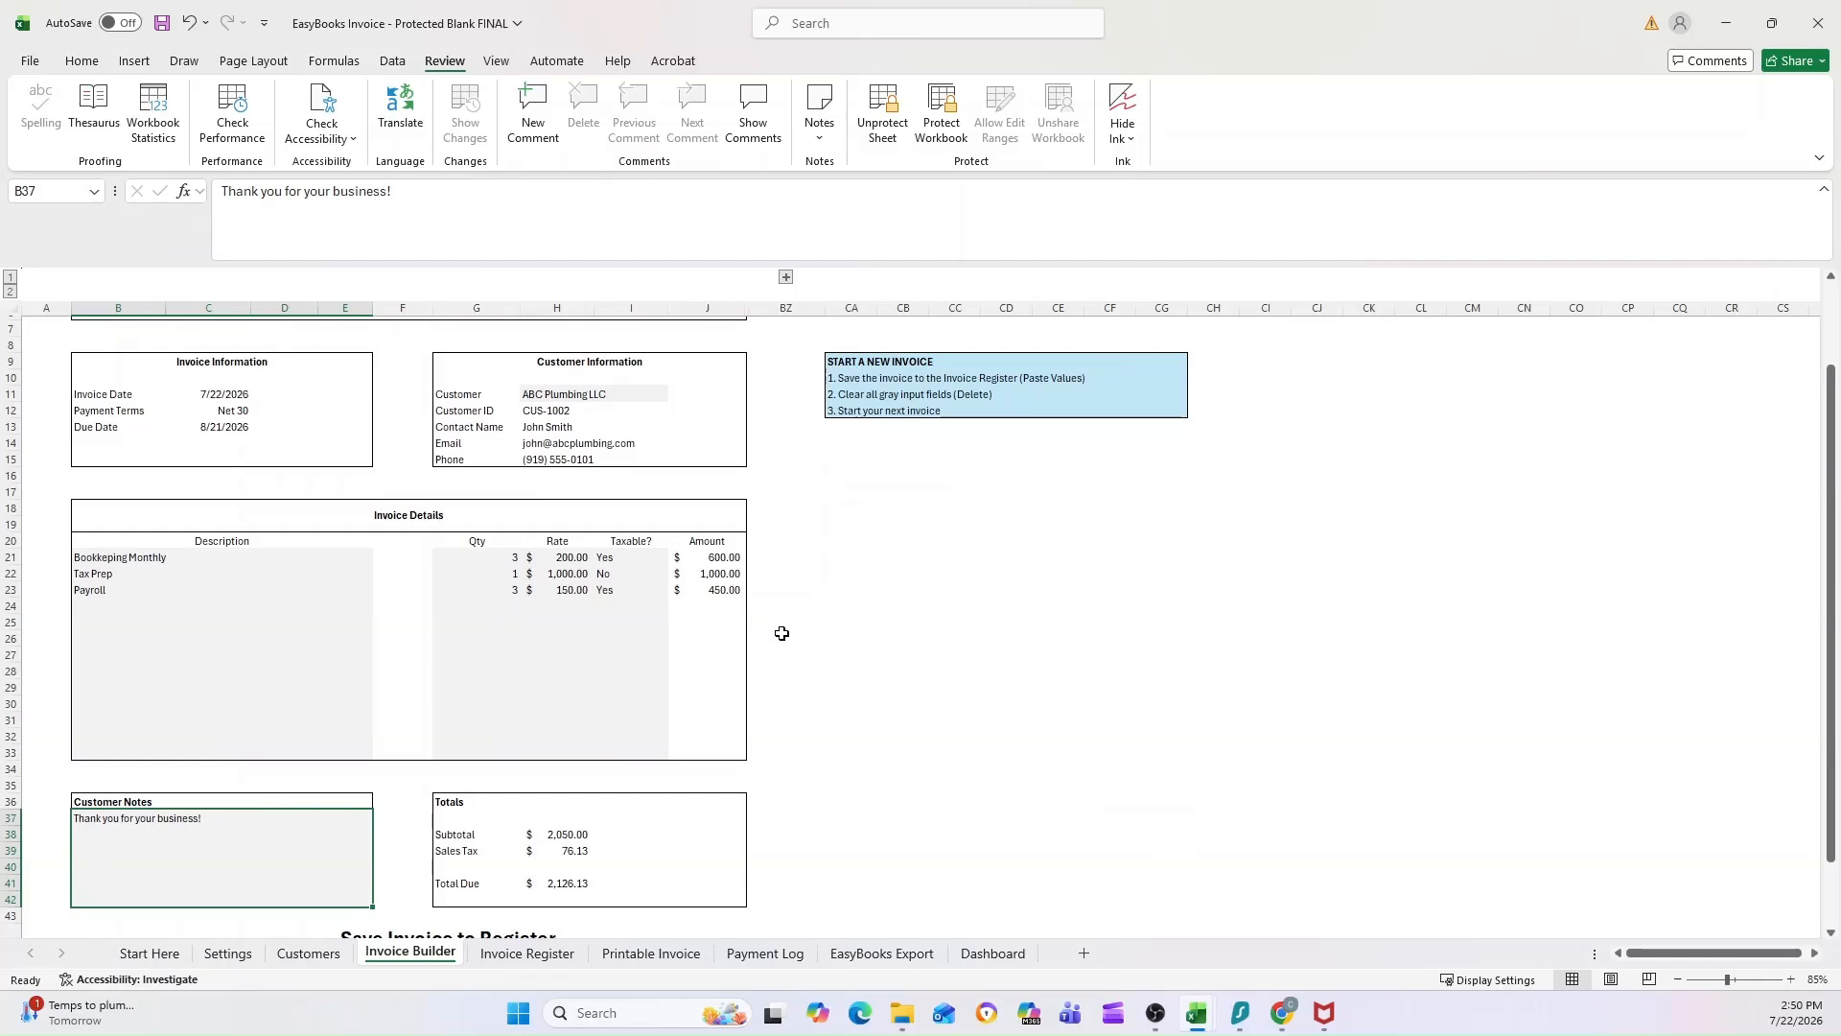
scroll(781, 633, down, 1)
scroll(724, 604, down, 1)
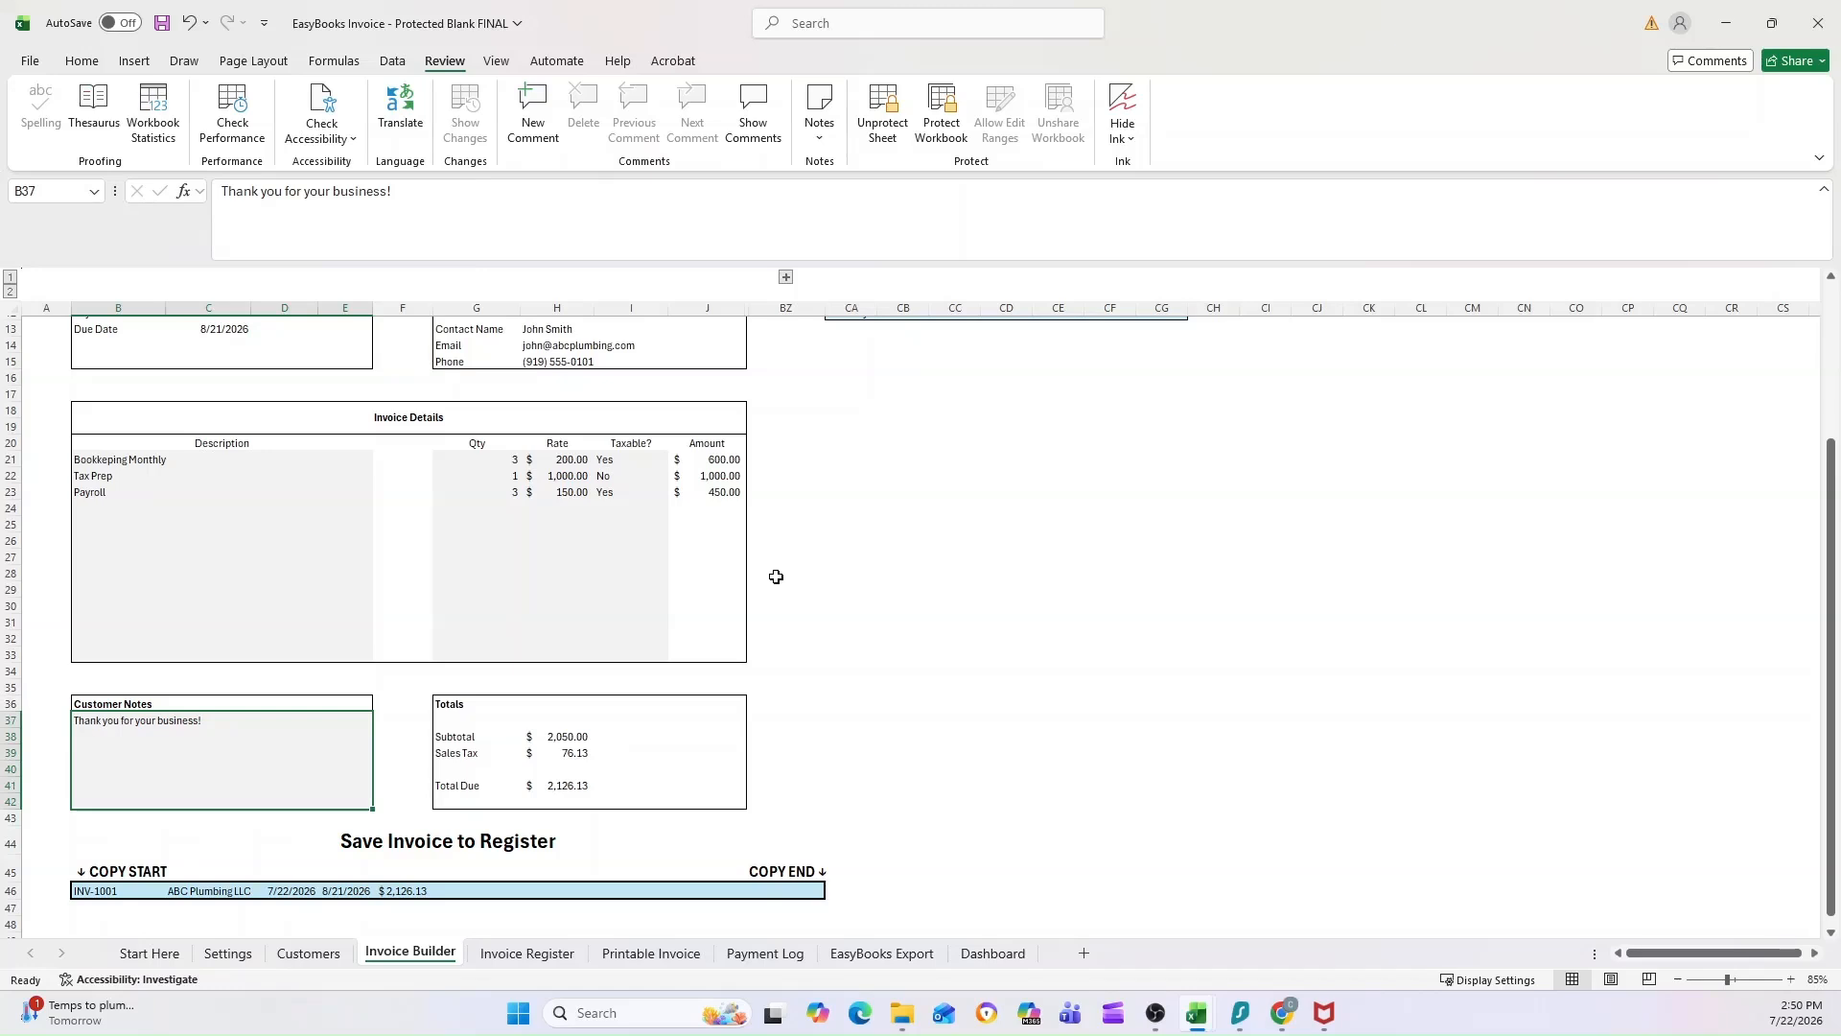
Step: Copy the full Save Invoice to Register row and paste it as values into the first row of the Invoice Register's paste area
scroll(774, 576, down, 1)
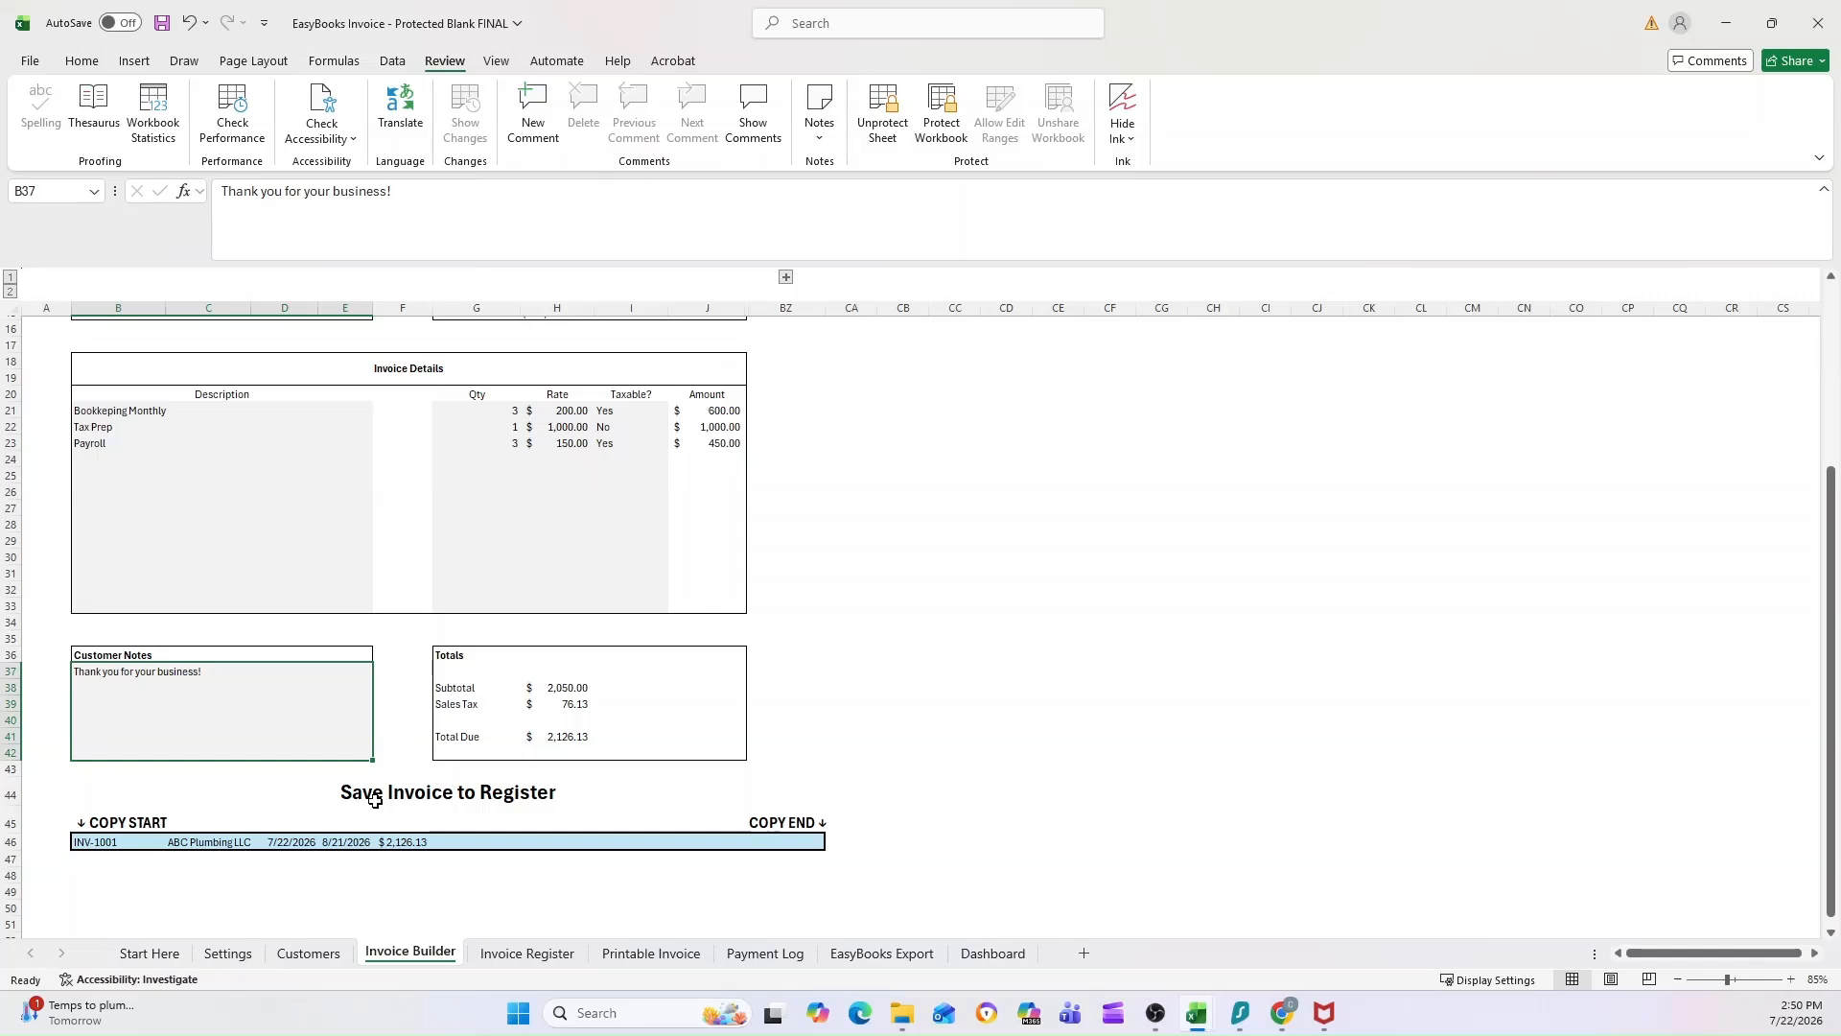
click(92, 842)
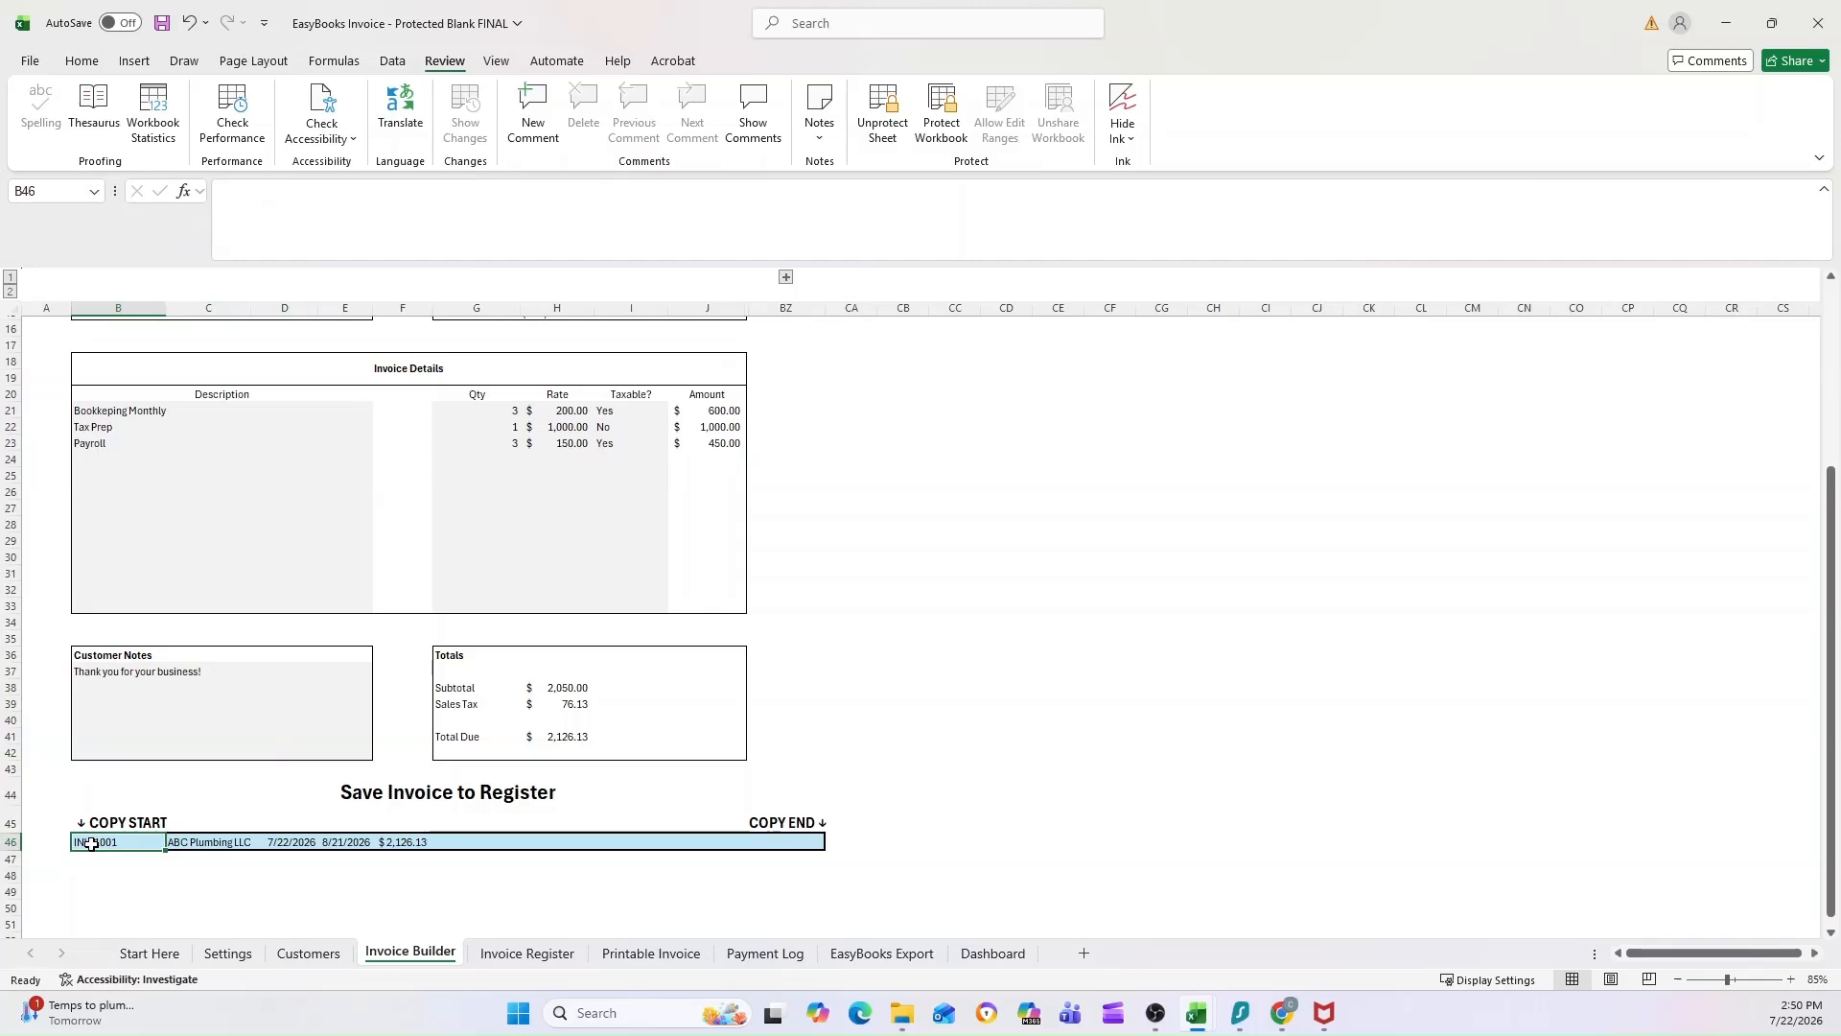
shift+click(783, 844)
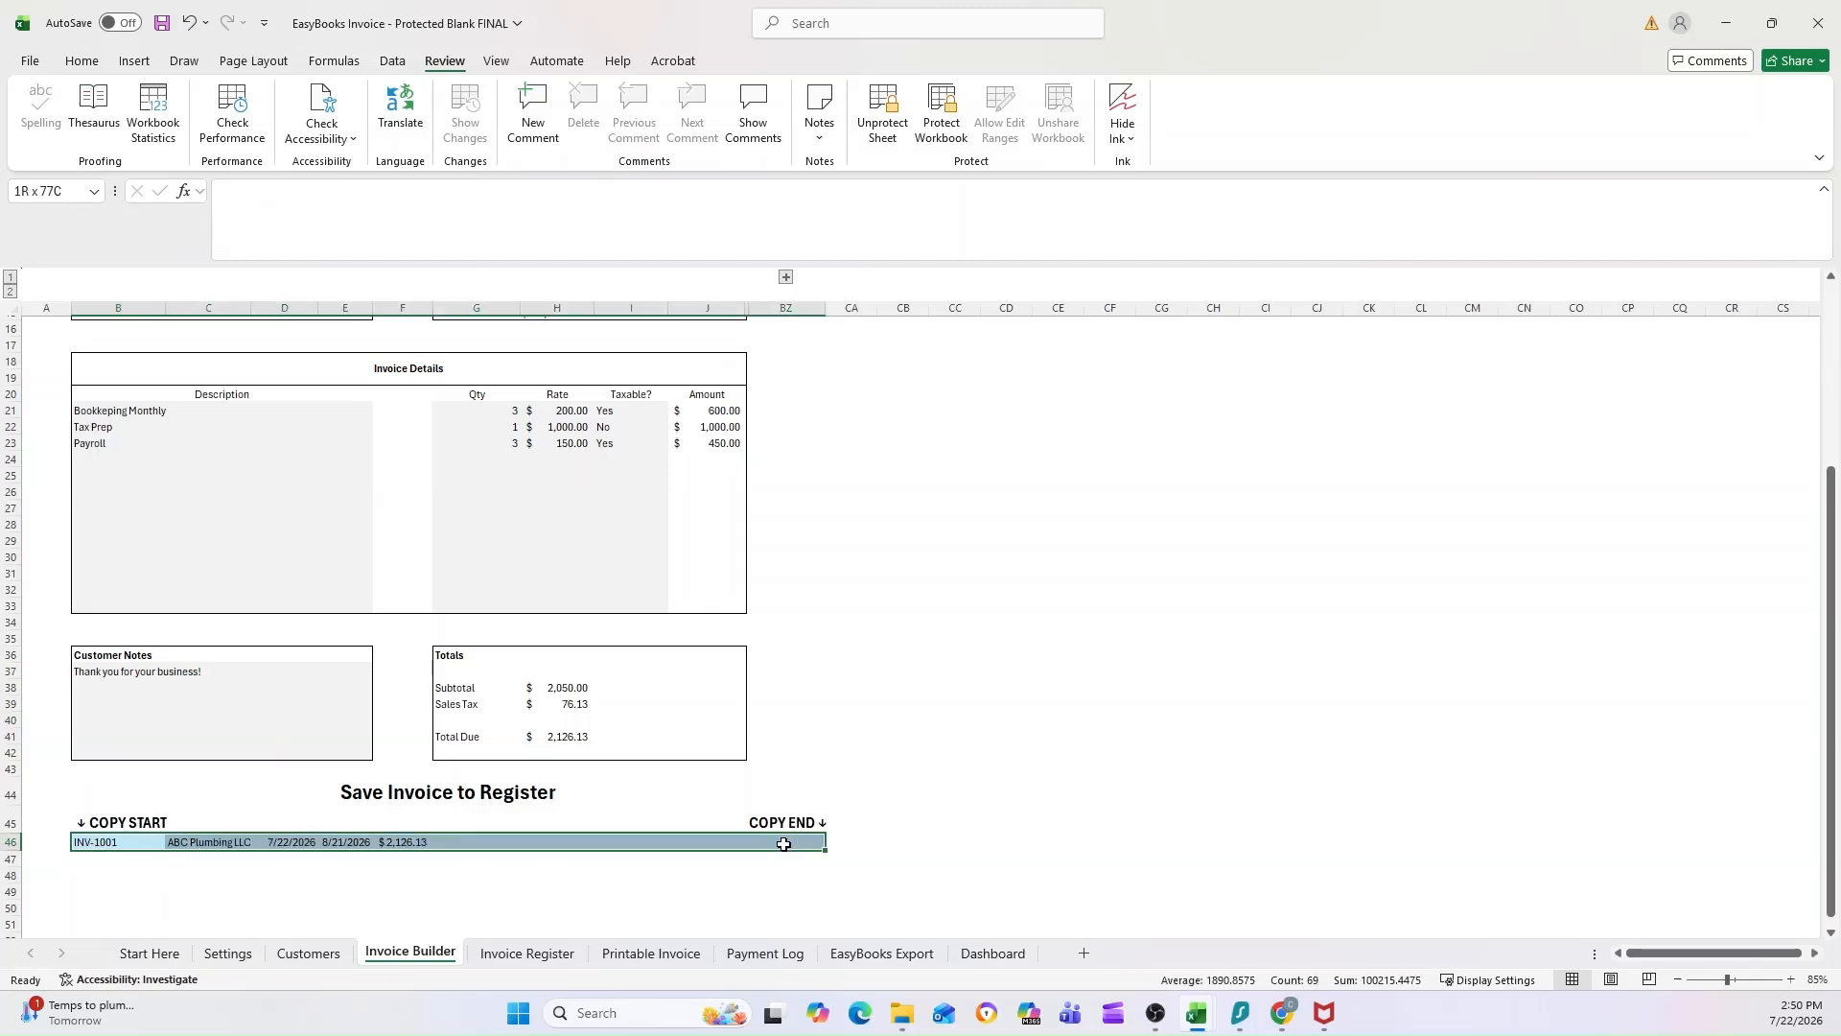
key(ctrl+c)
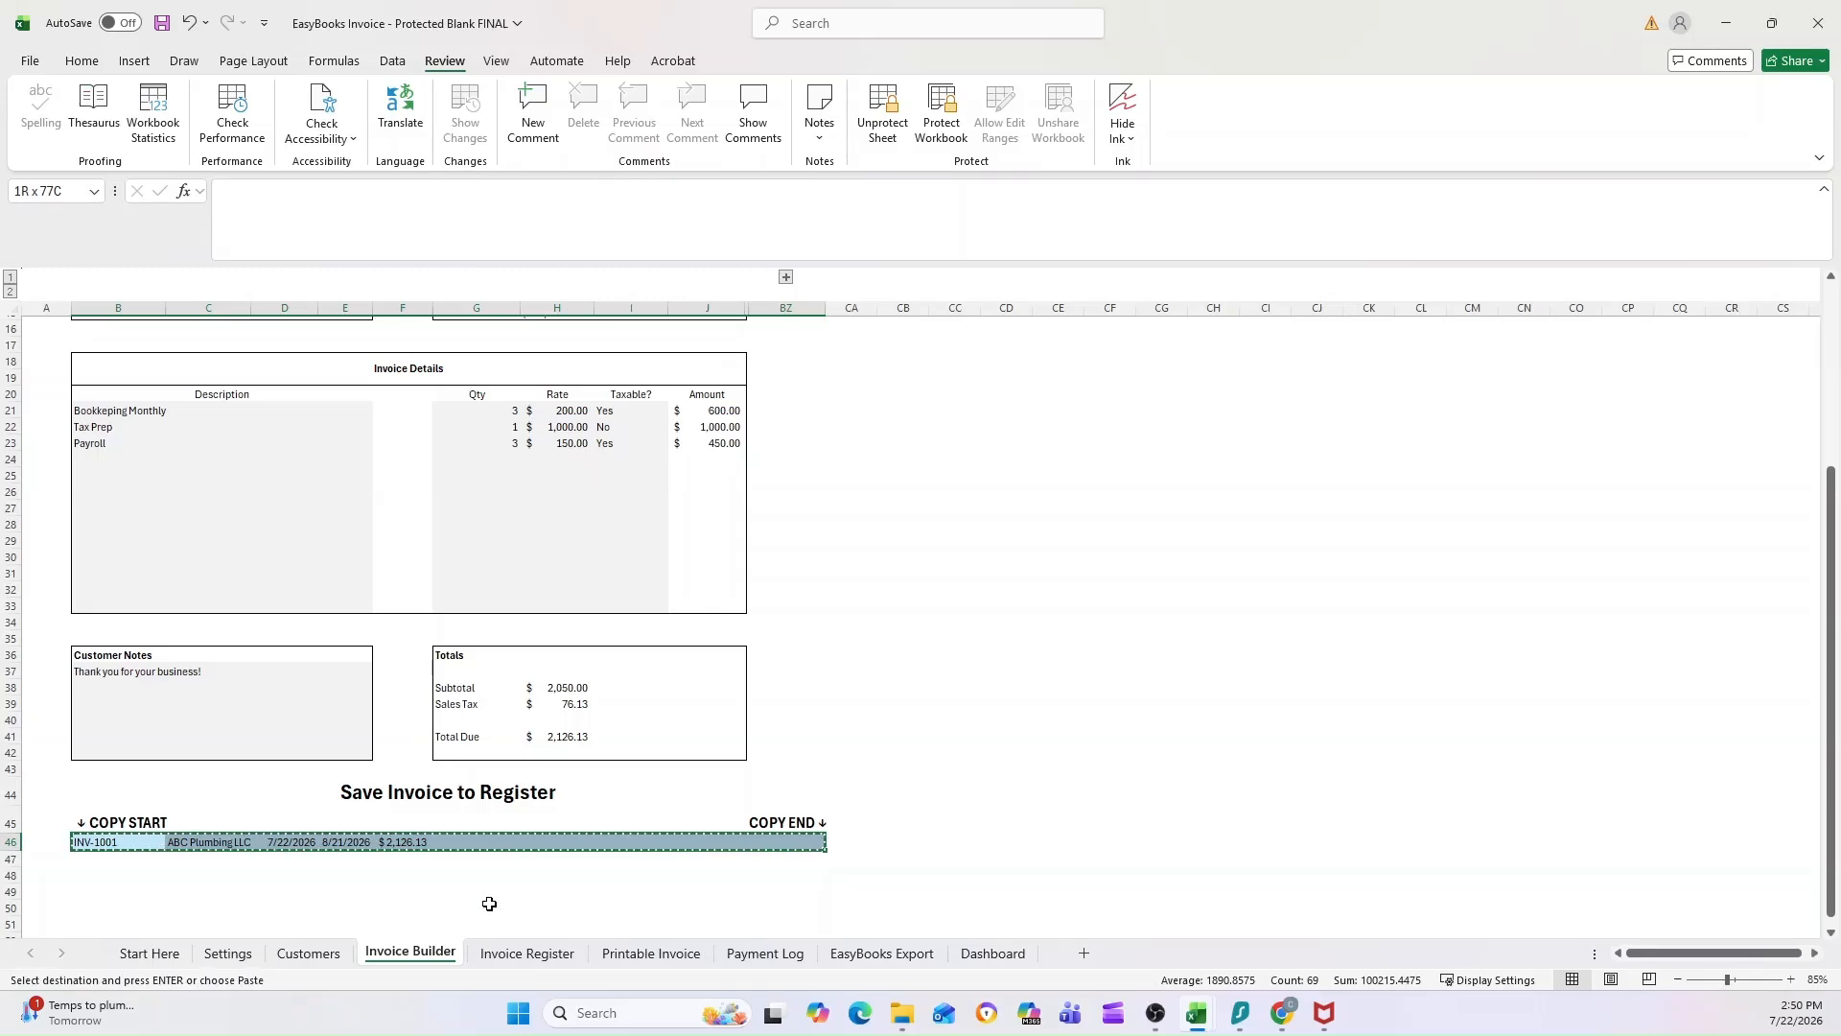
click(505, 955)
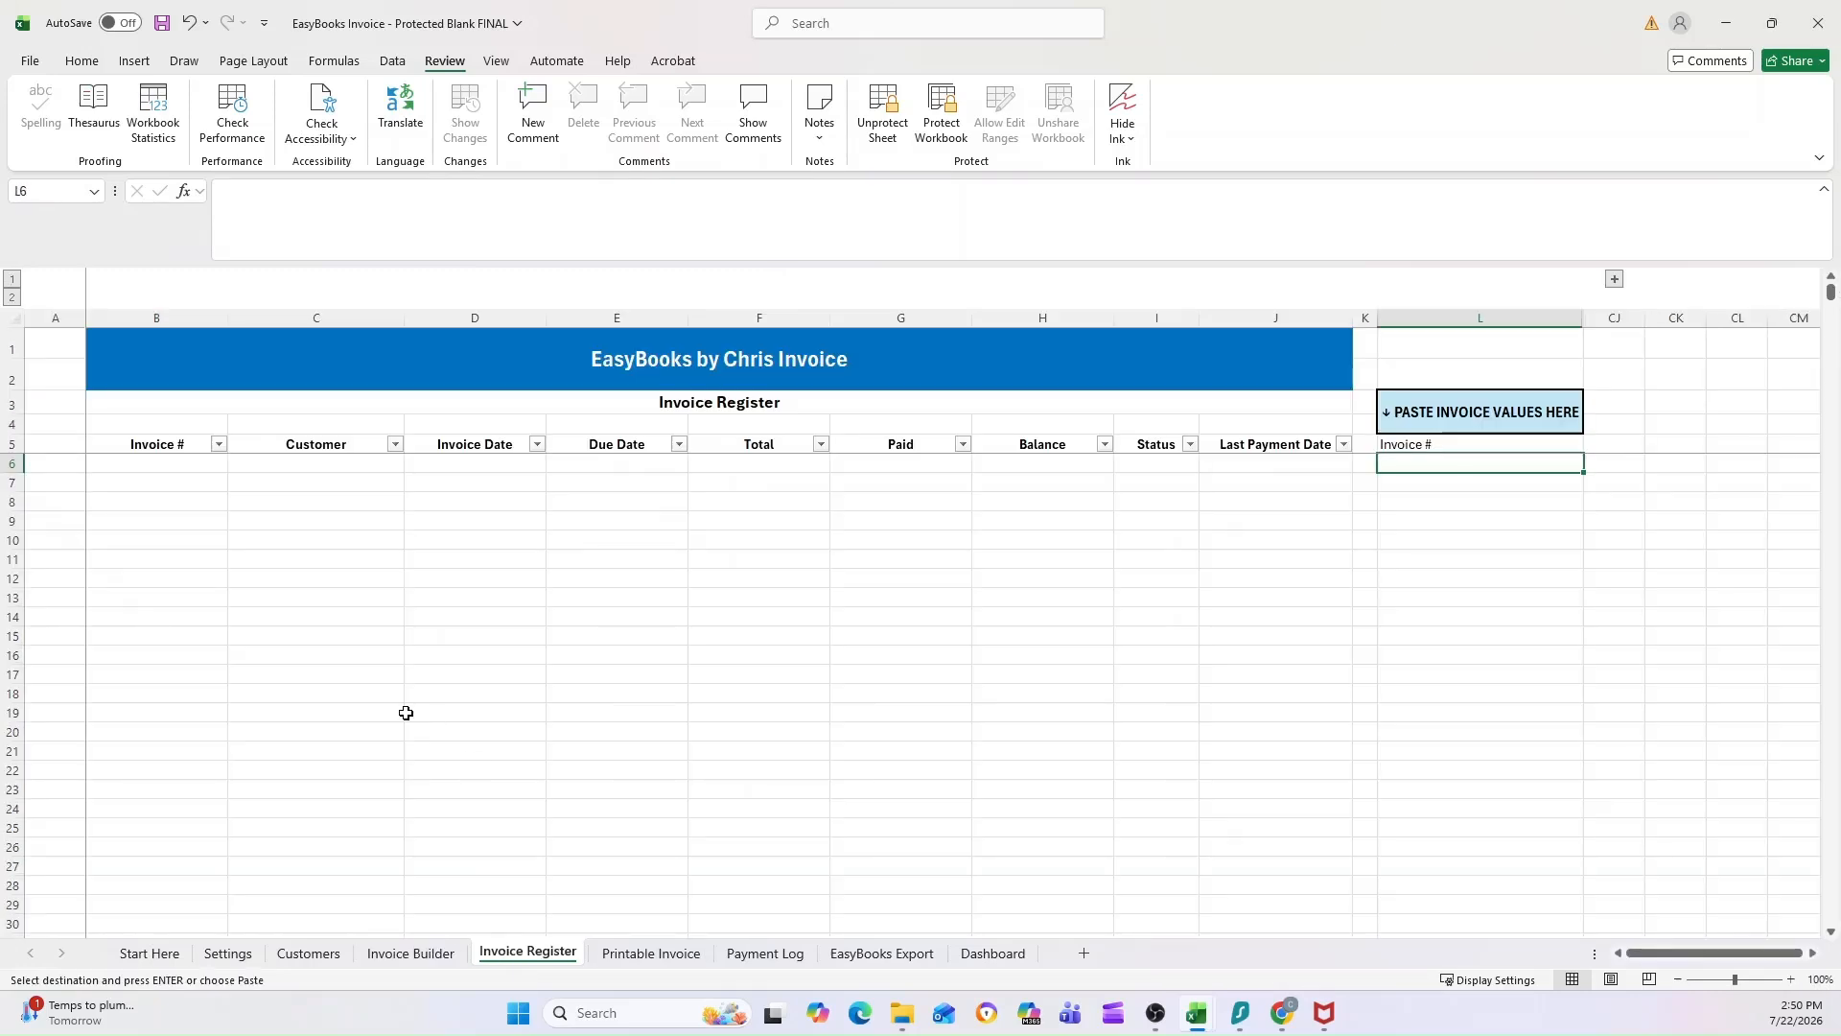
right_click(1411, 463)
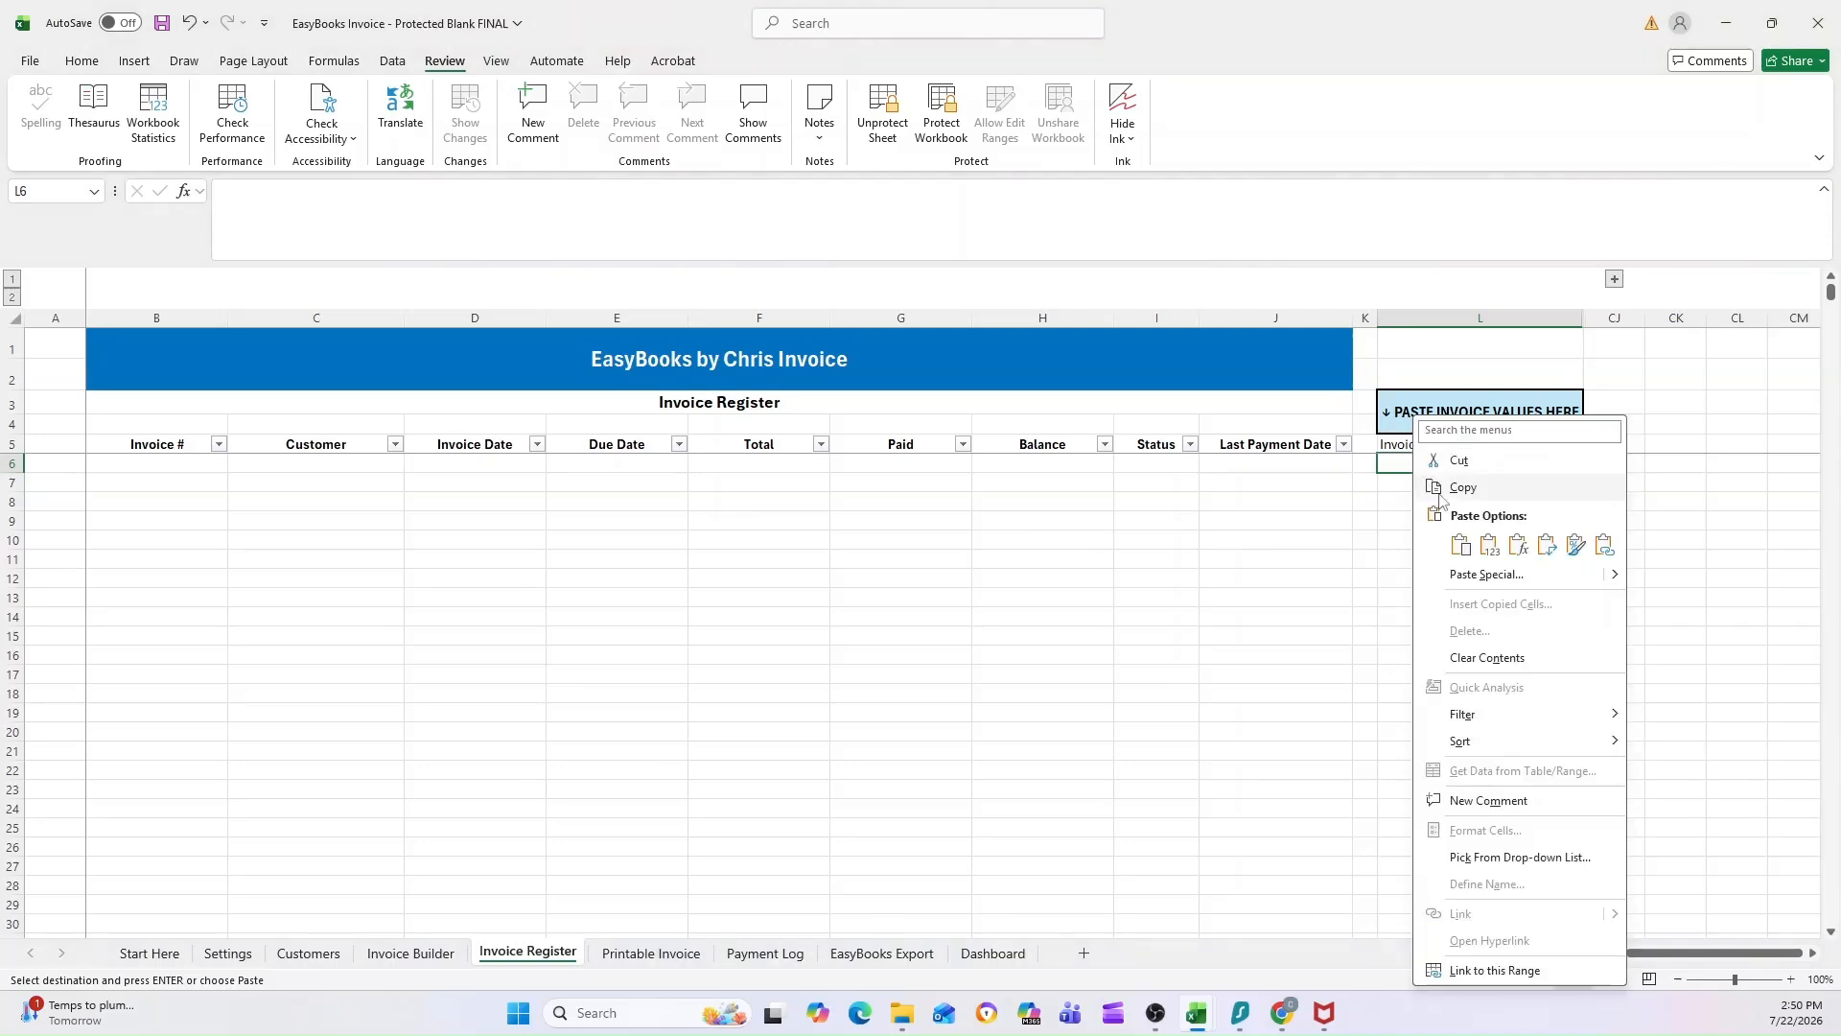
click(1489, 547)
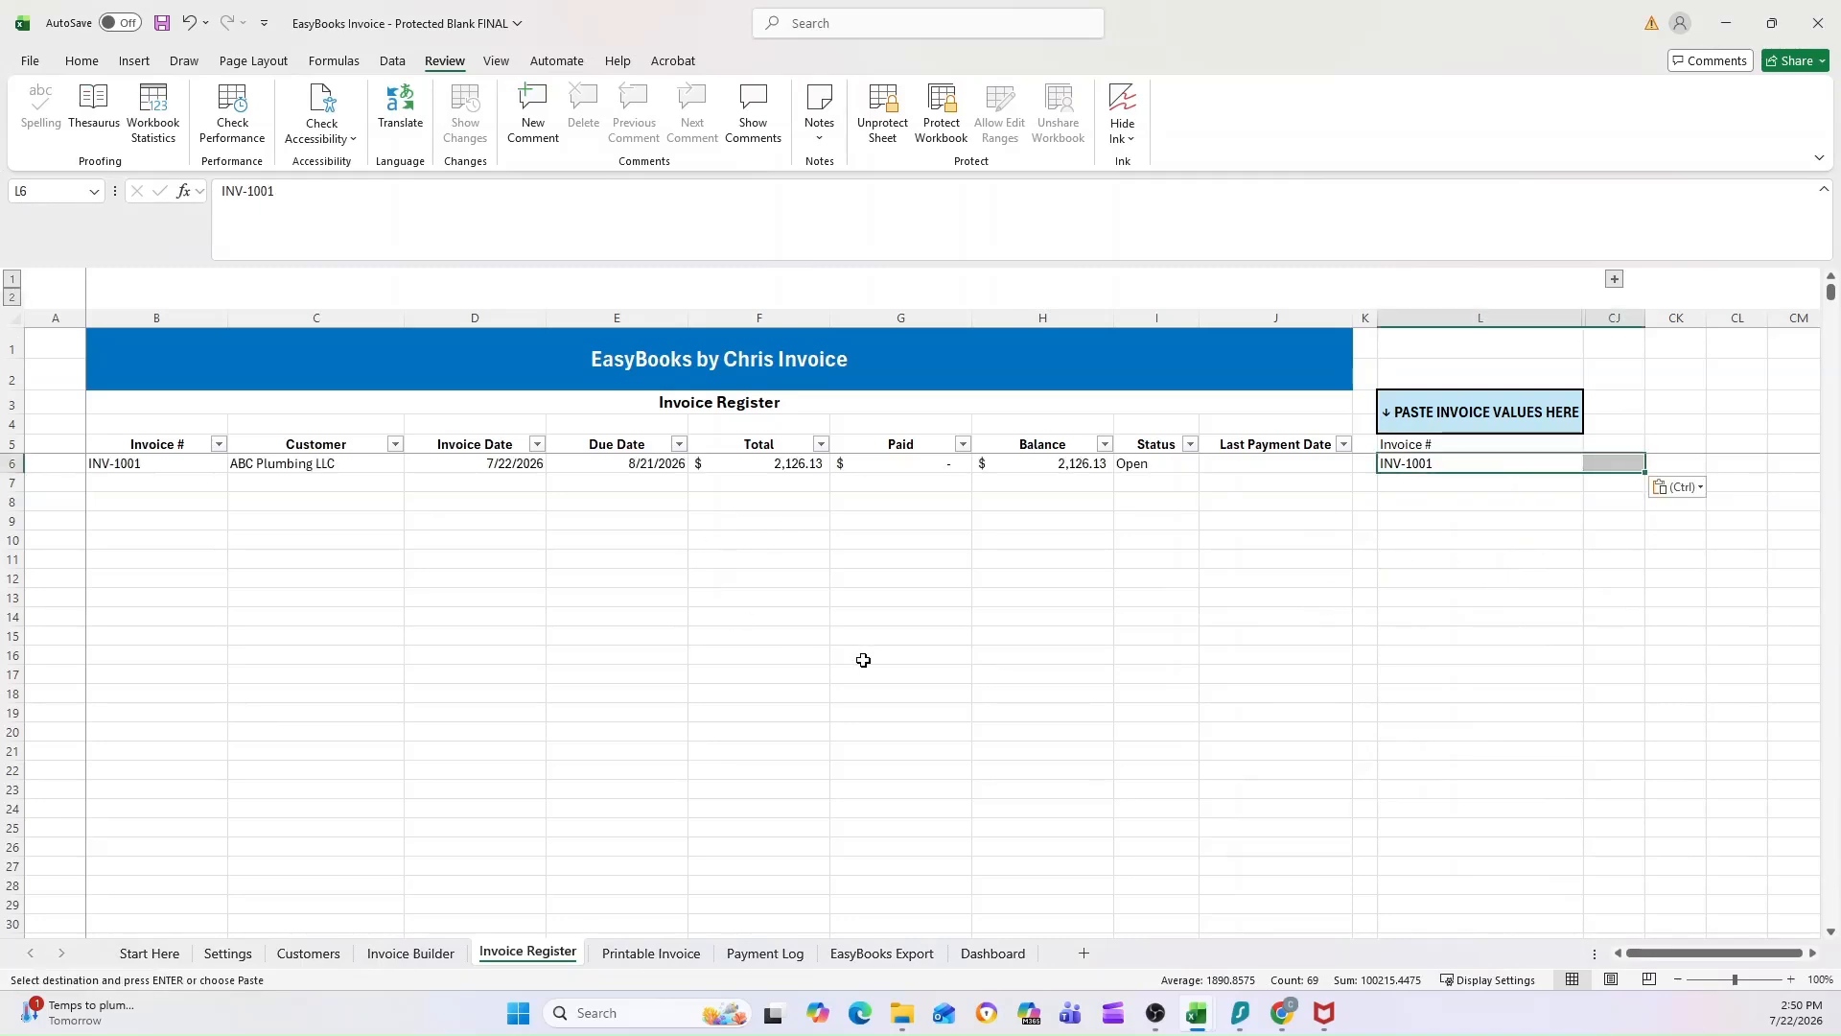
click(410, 953)
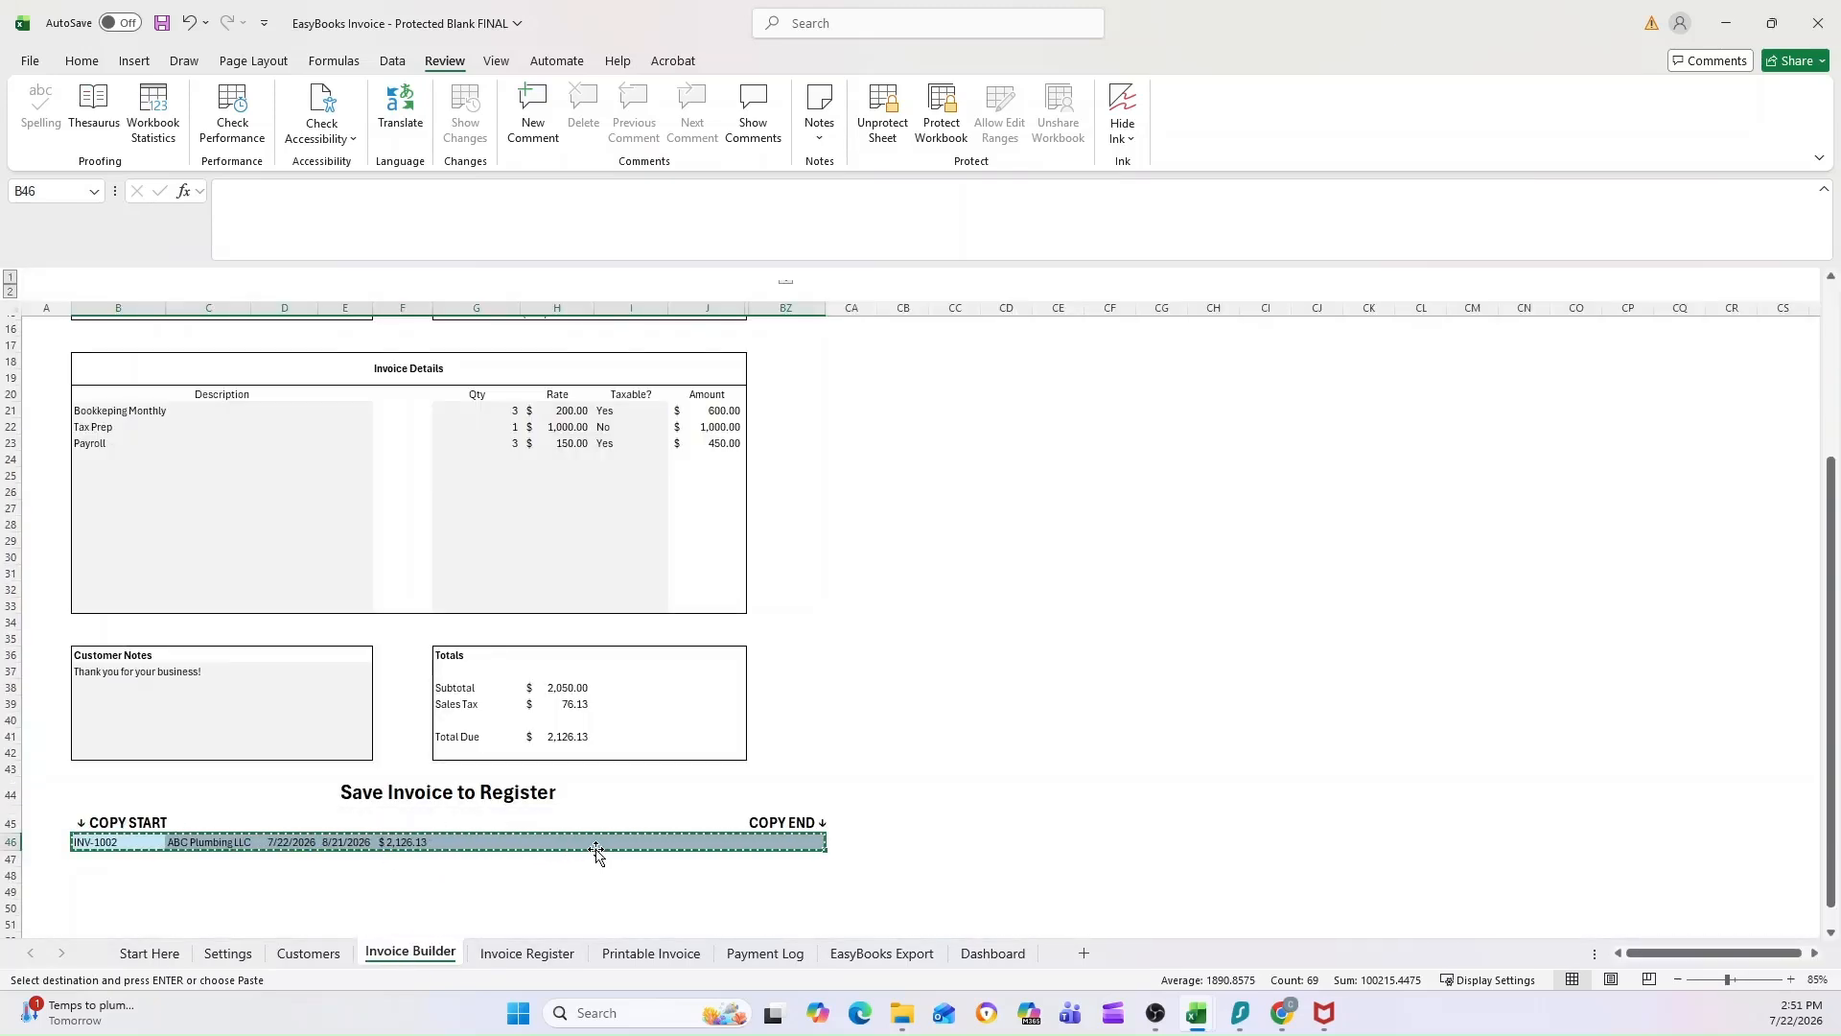
key(Escape)
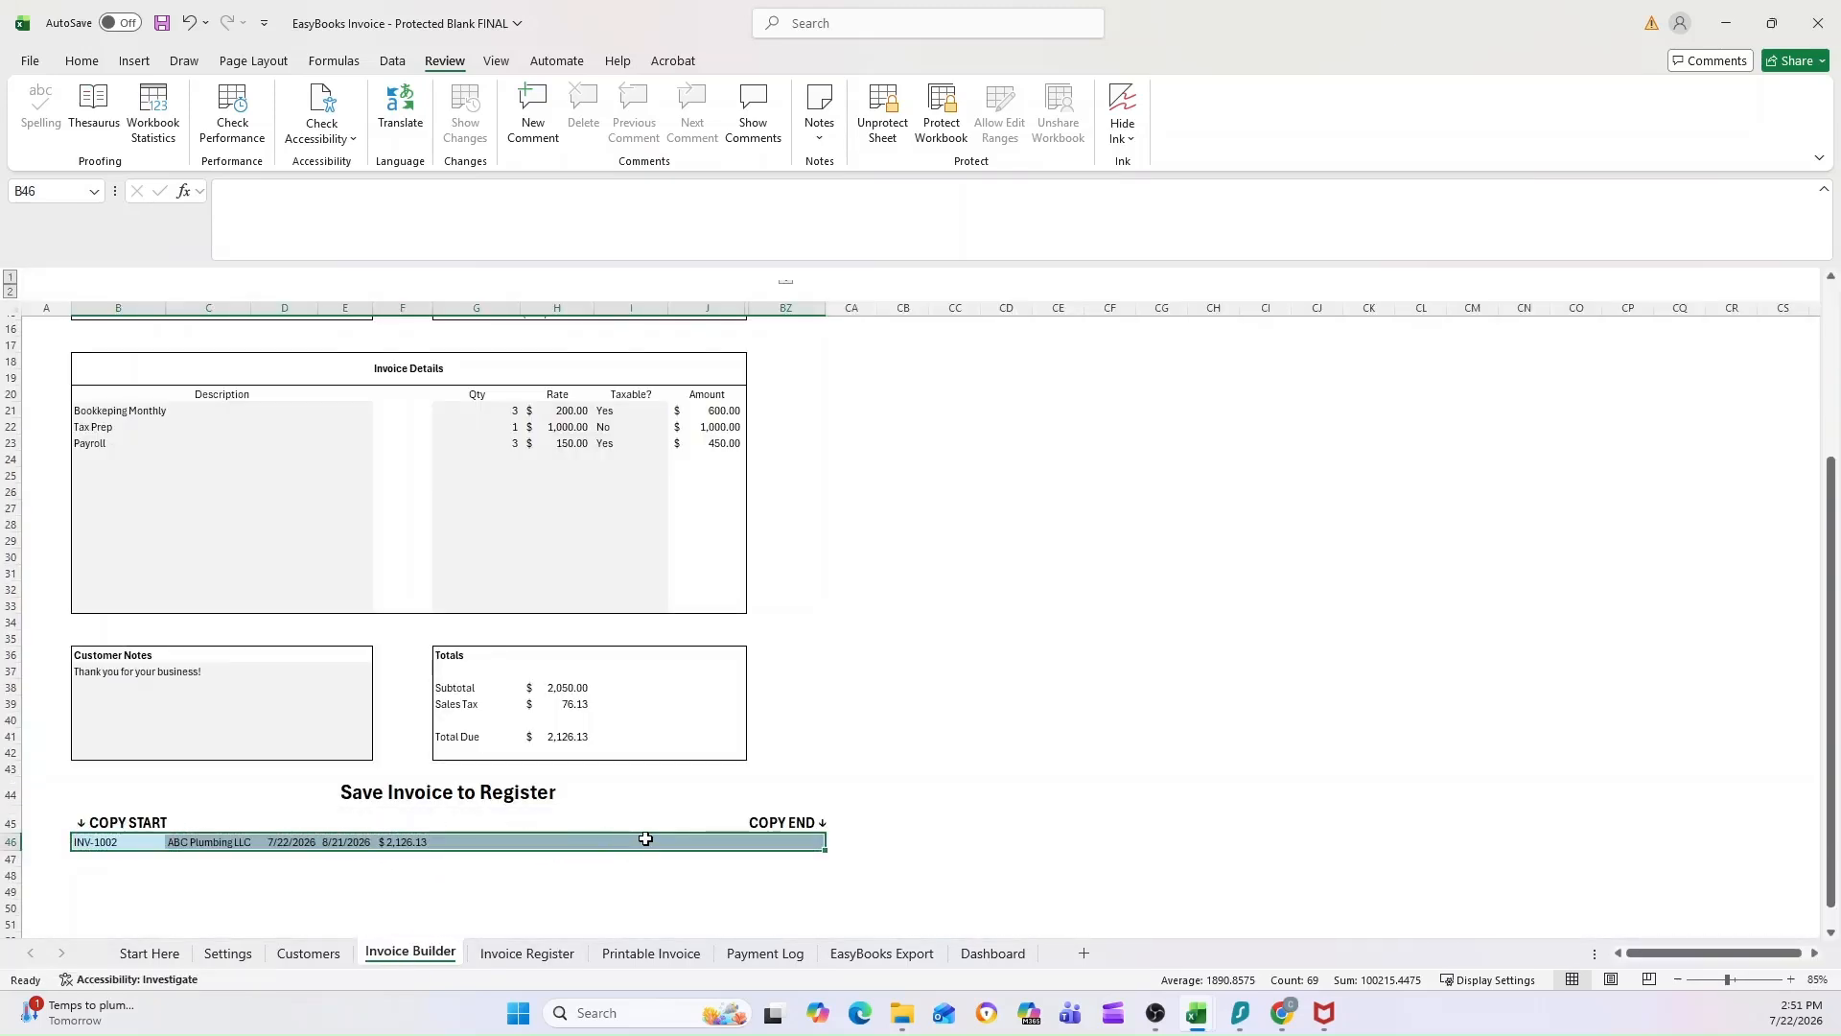
Step: Check the saved ABC Plumbing LLC invoice in the Invoice Register against its pasted values
click(527, 953)
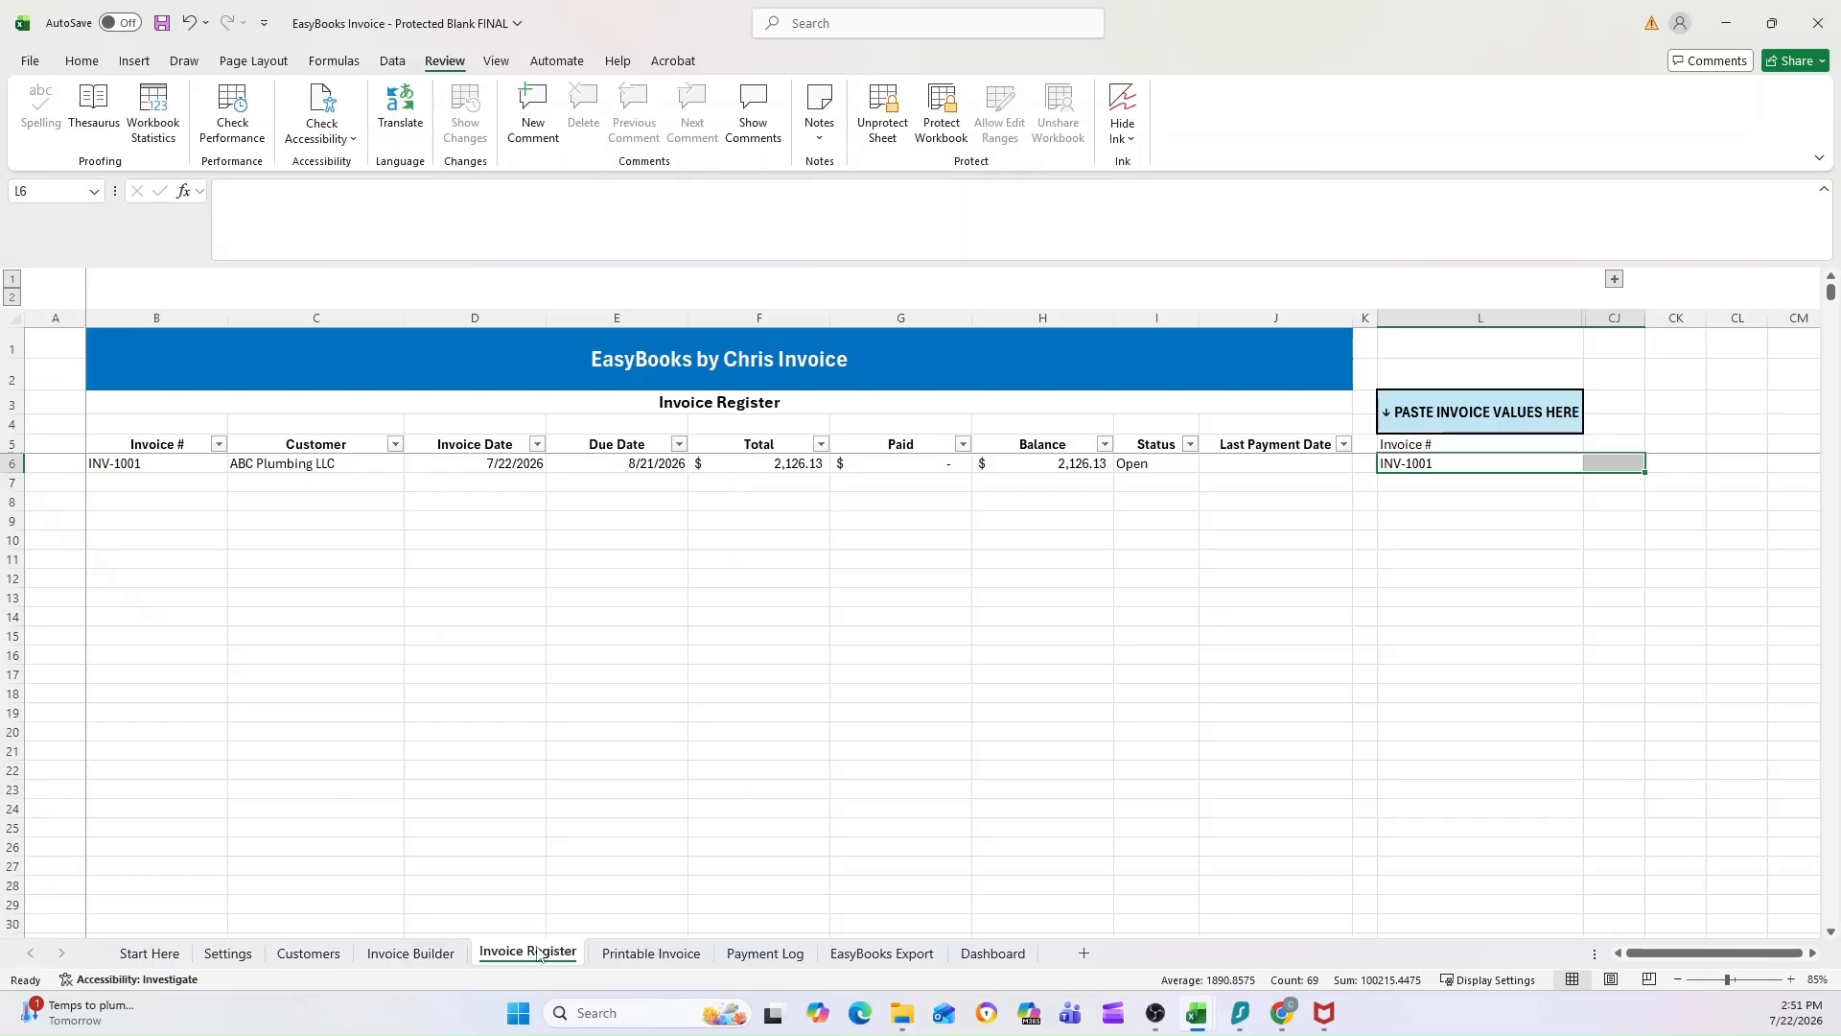
click(1453, 463)
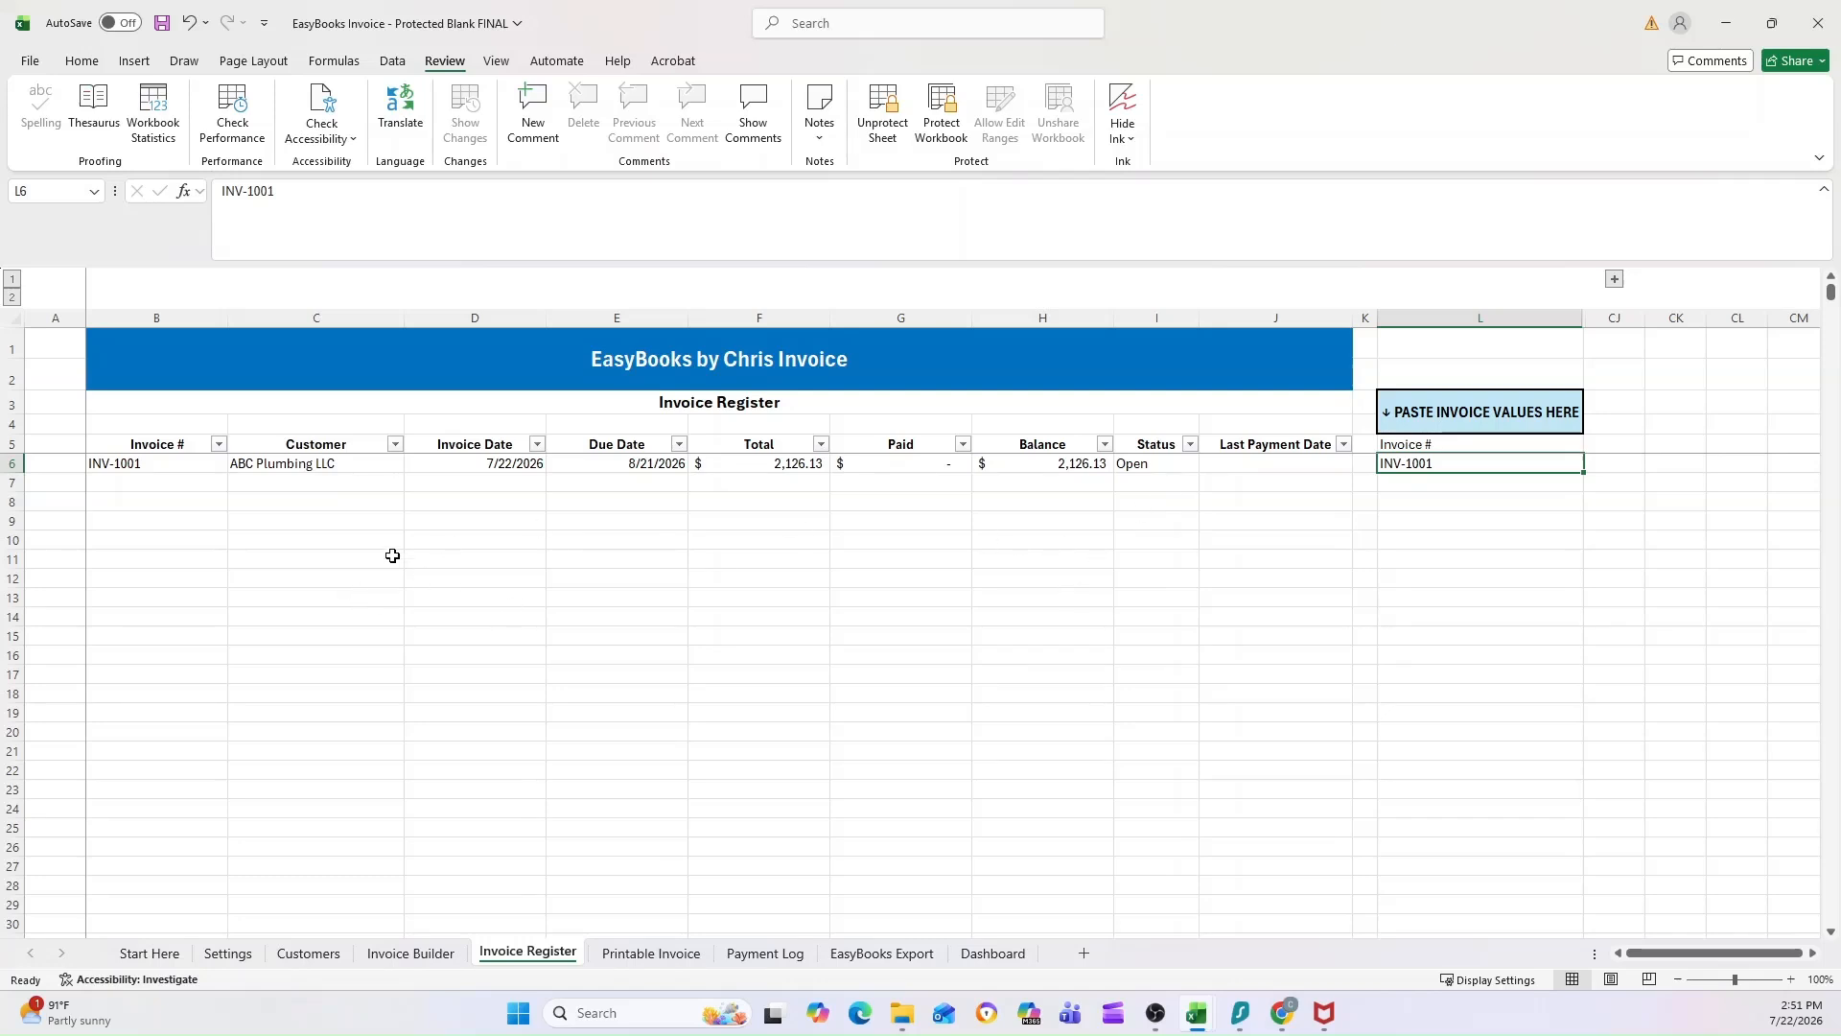
click(172, 464)
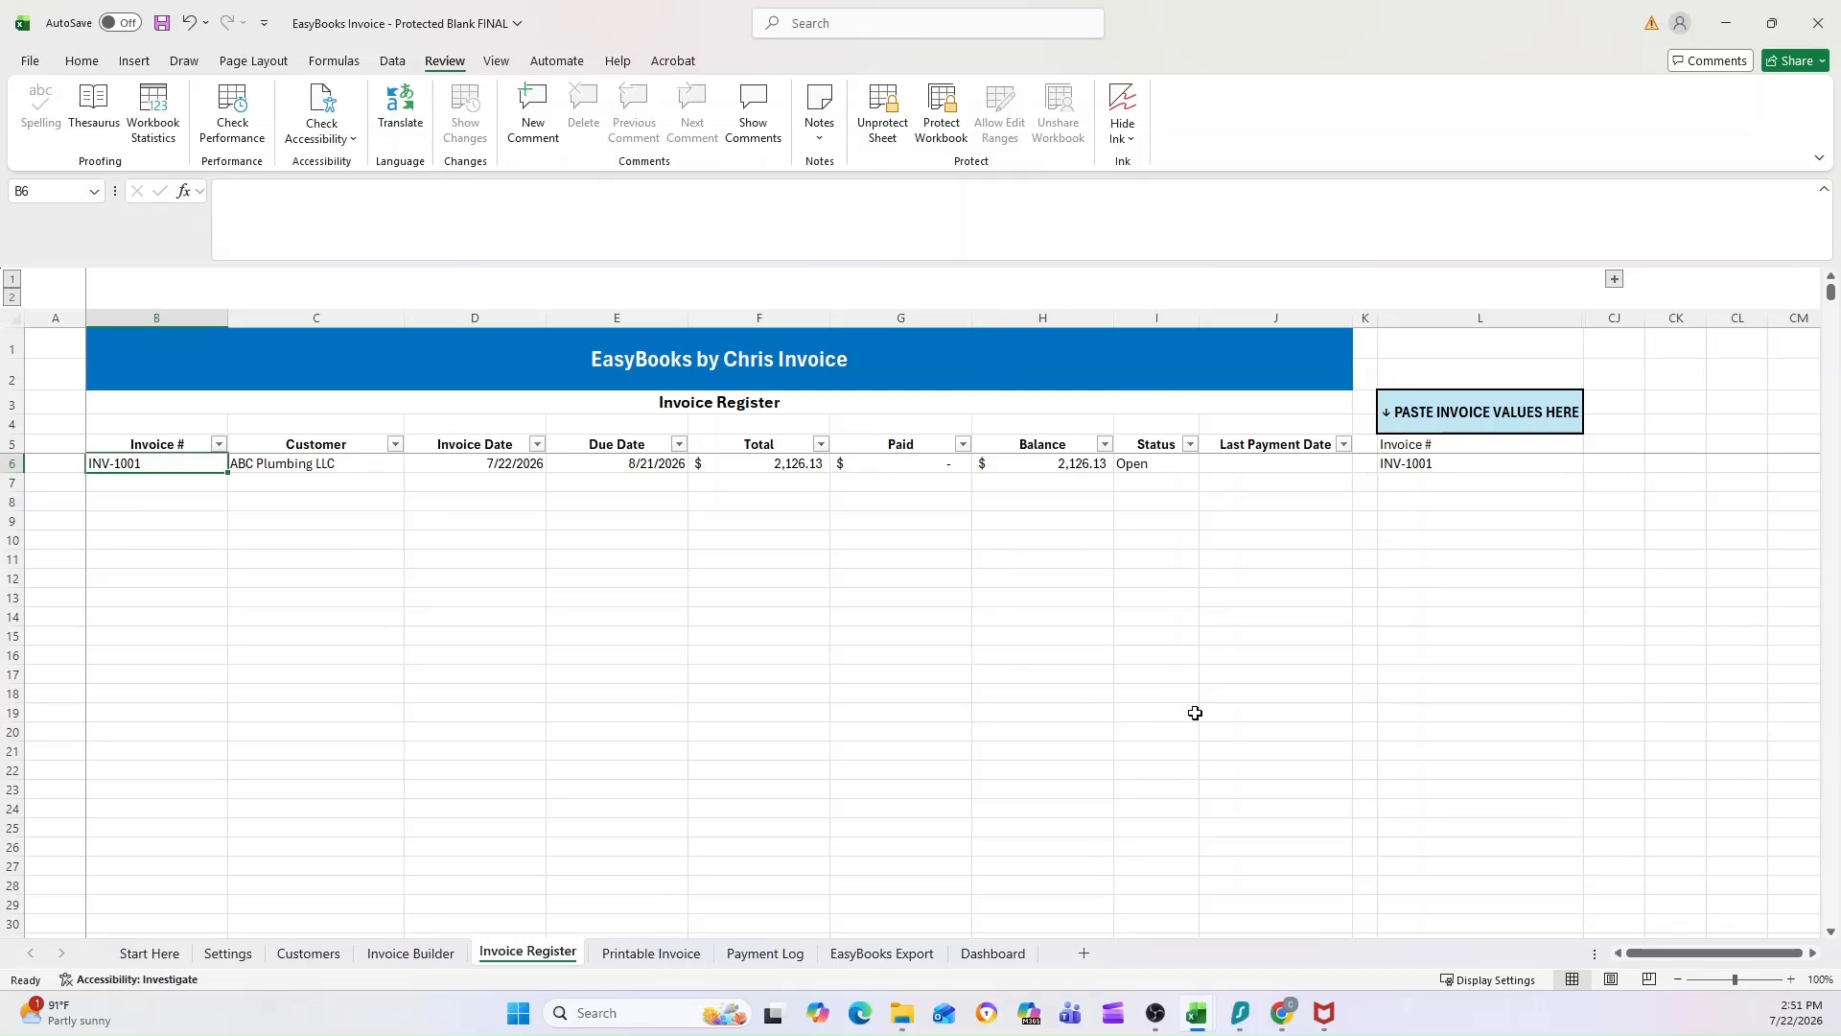
Step: Clear the Invoice Builder's customer, line item descriptions, quantities, rates, Taxable entries and Customer Notes for a new invoice
click(412, 953)
scroll(527, 695, up, 10)
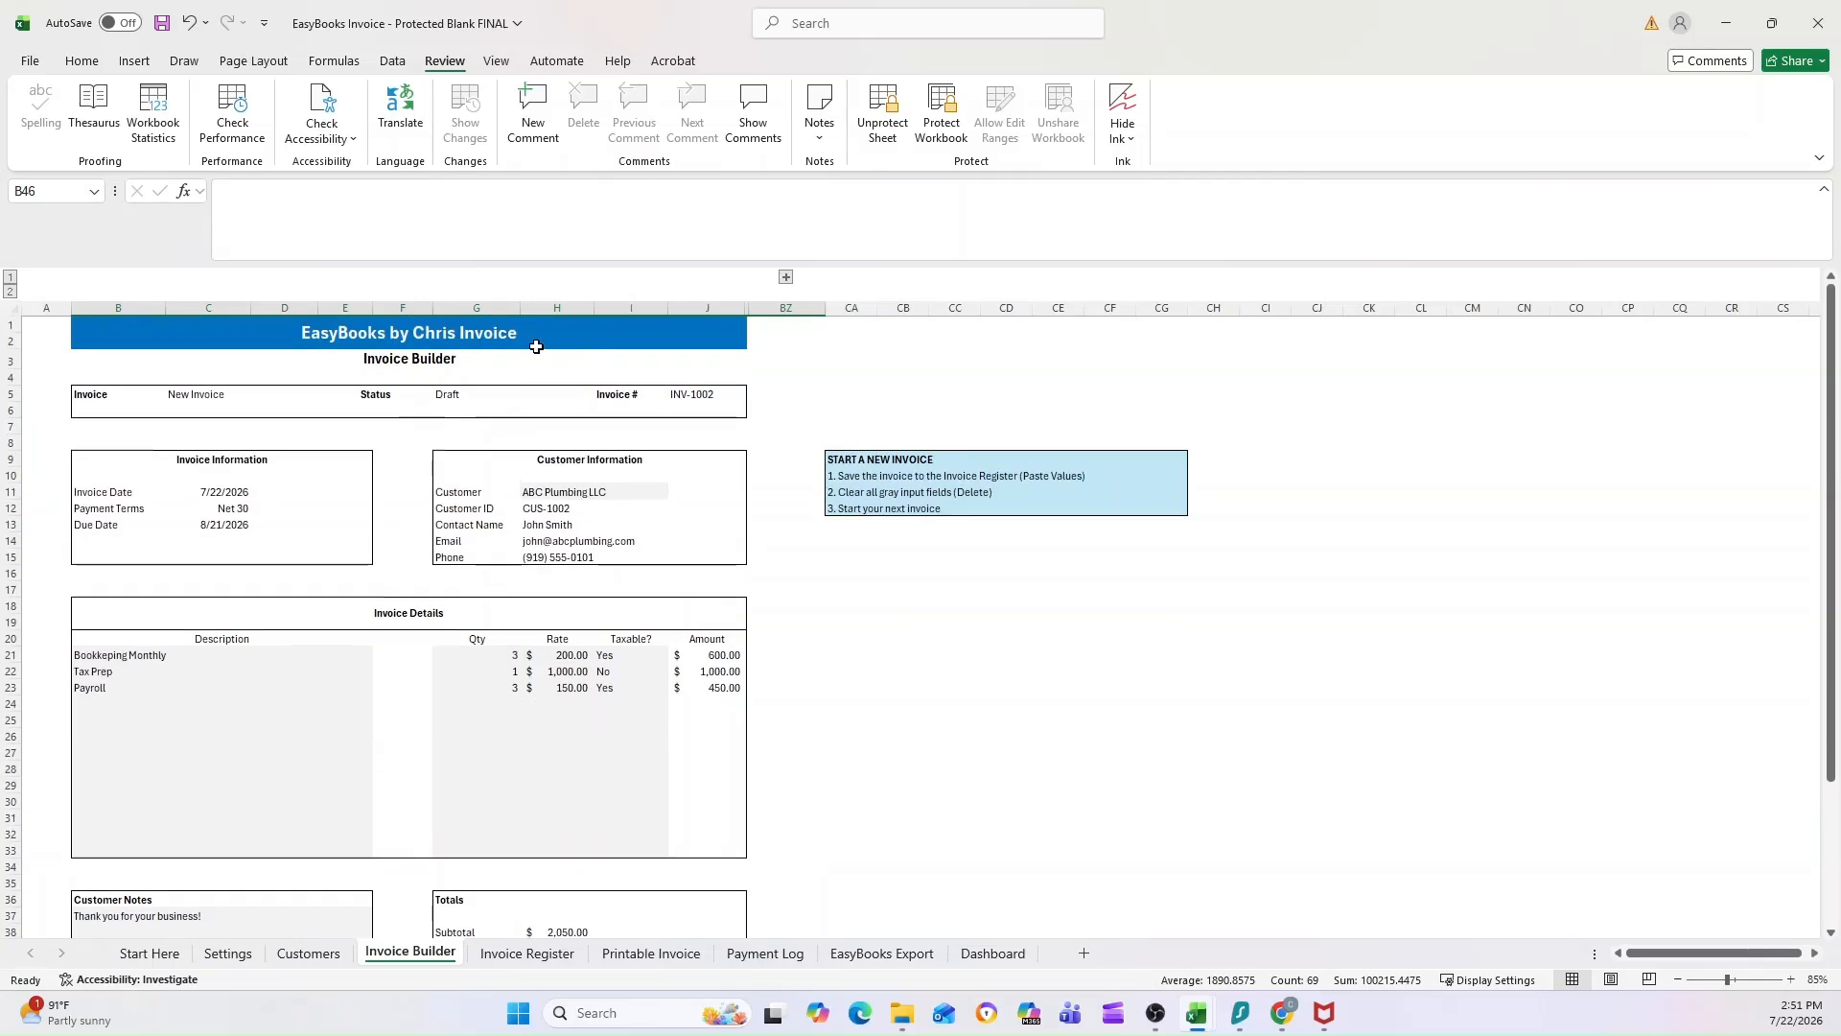
scroll(929, 587, down, 2)
scroll(936, 584, up, 2)
click(604, 488)
drag(92, 657, 90, 702)
drag(476, 651, 591, 687)
scroll(202, 810, down, 3)
ctrl+click(202, 810)
key(Delete)
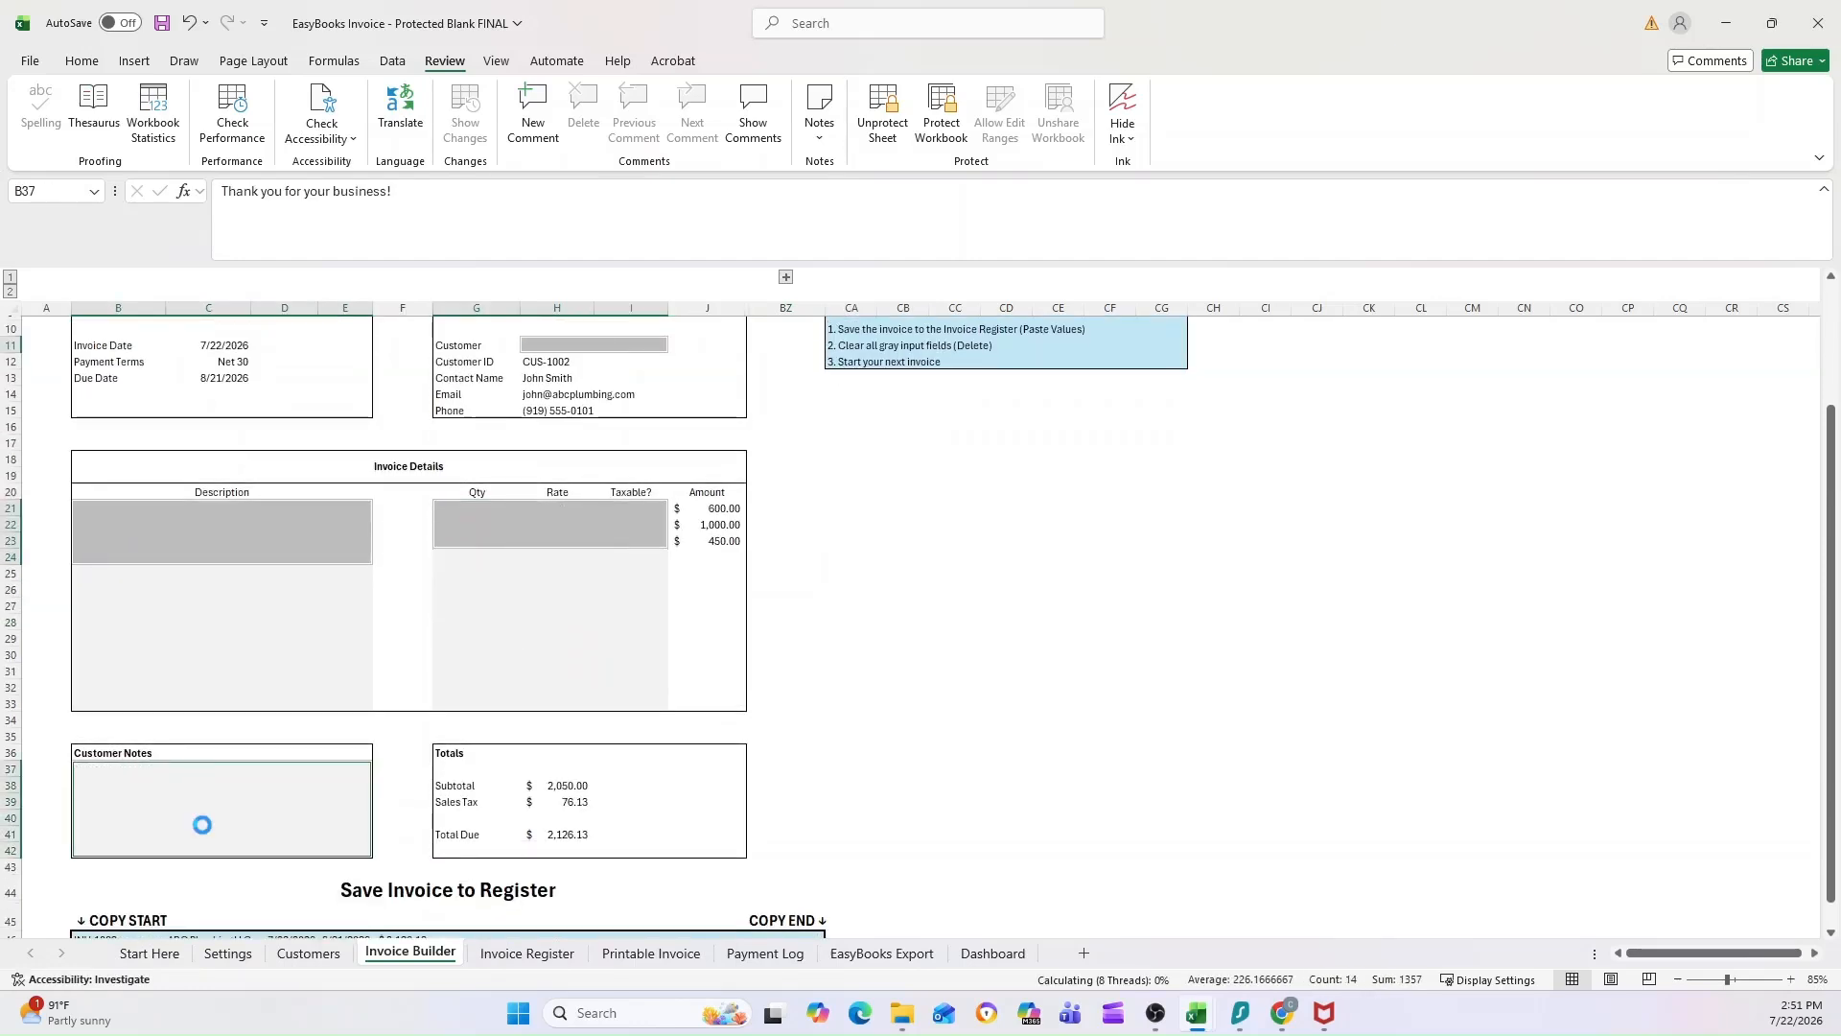
scroll(456, 670, up, 3)
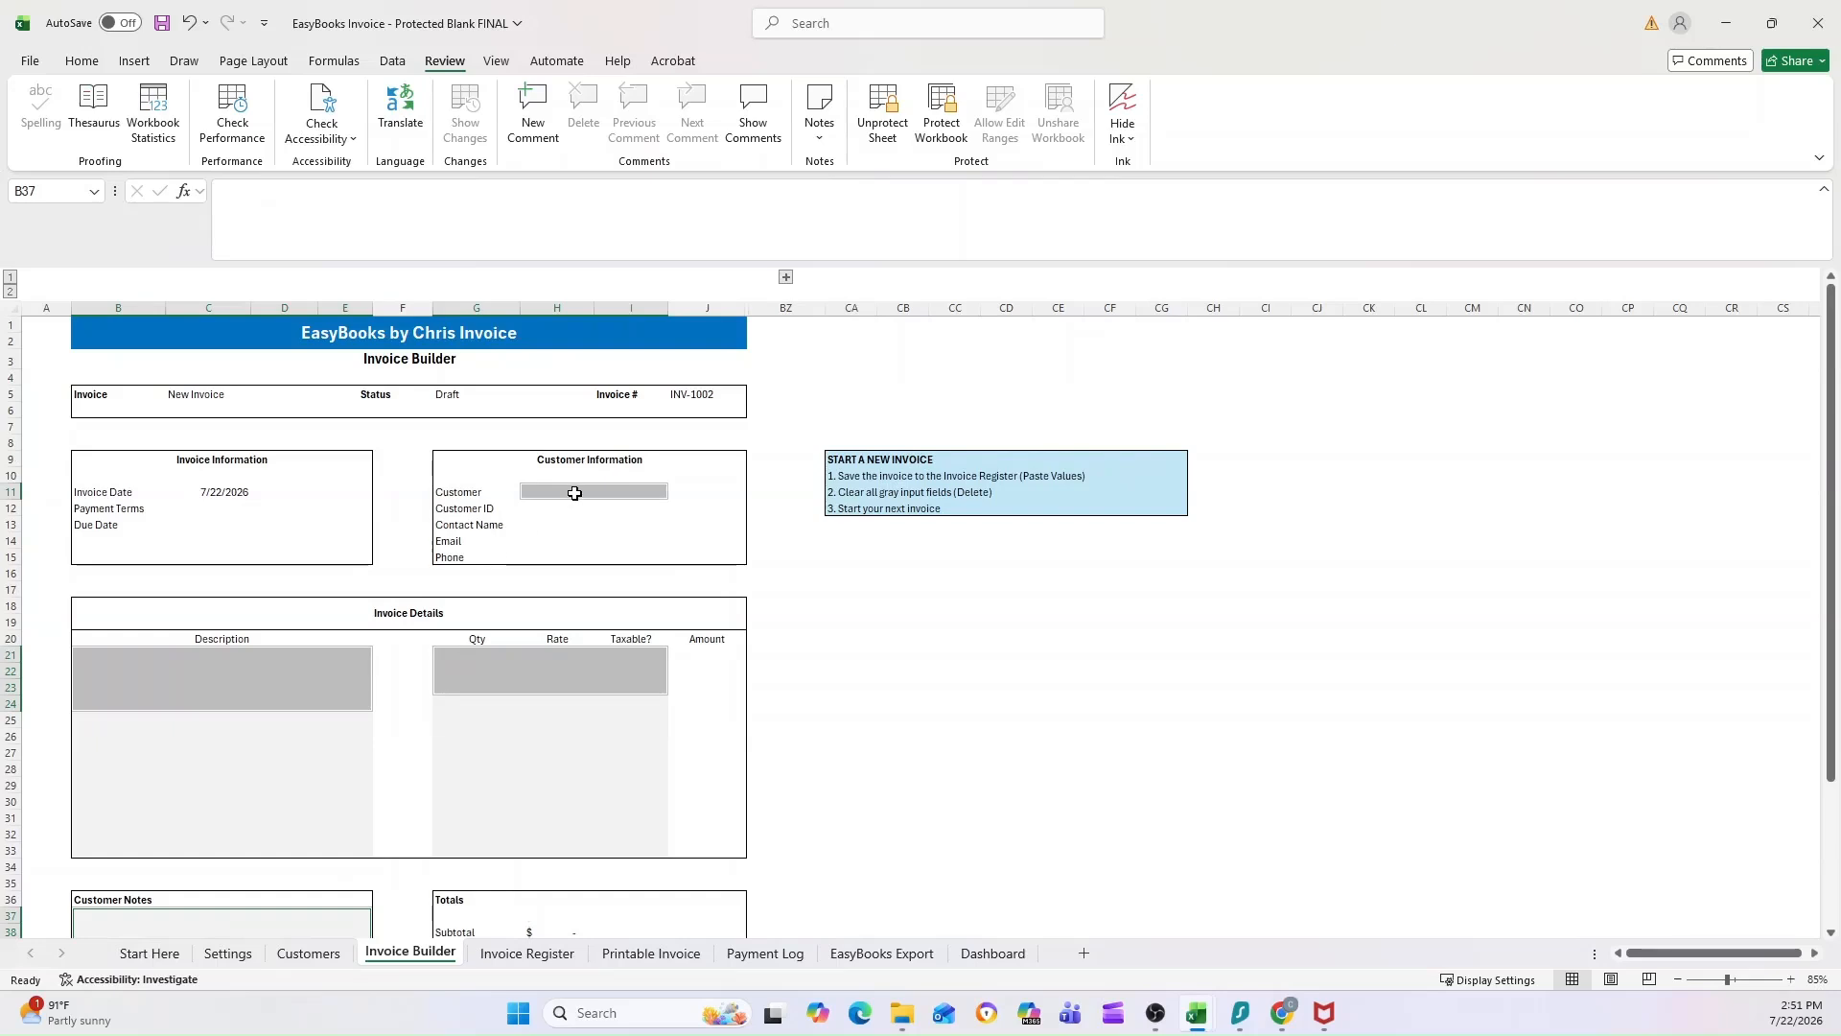
click(576, 491)
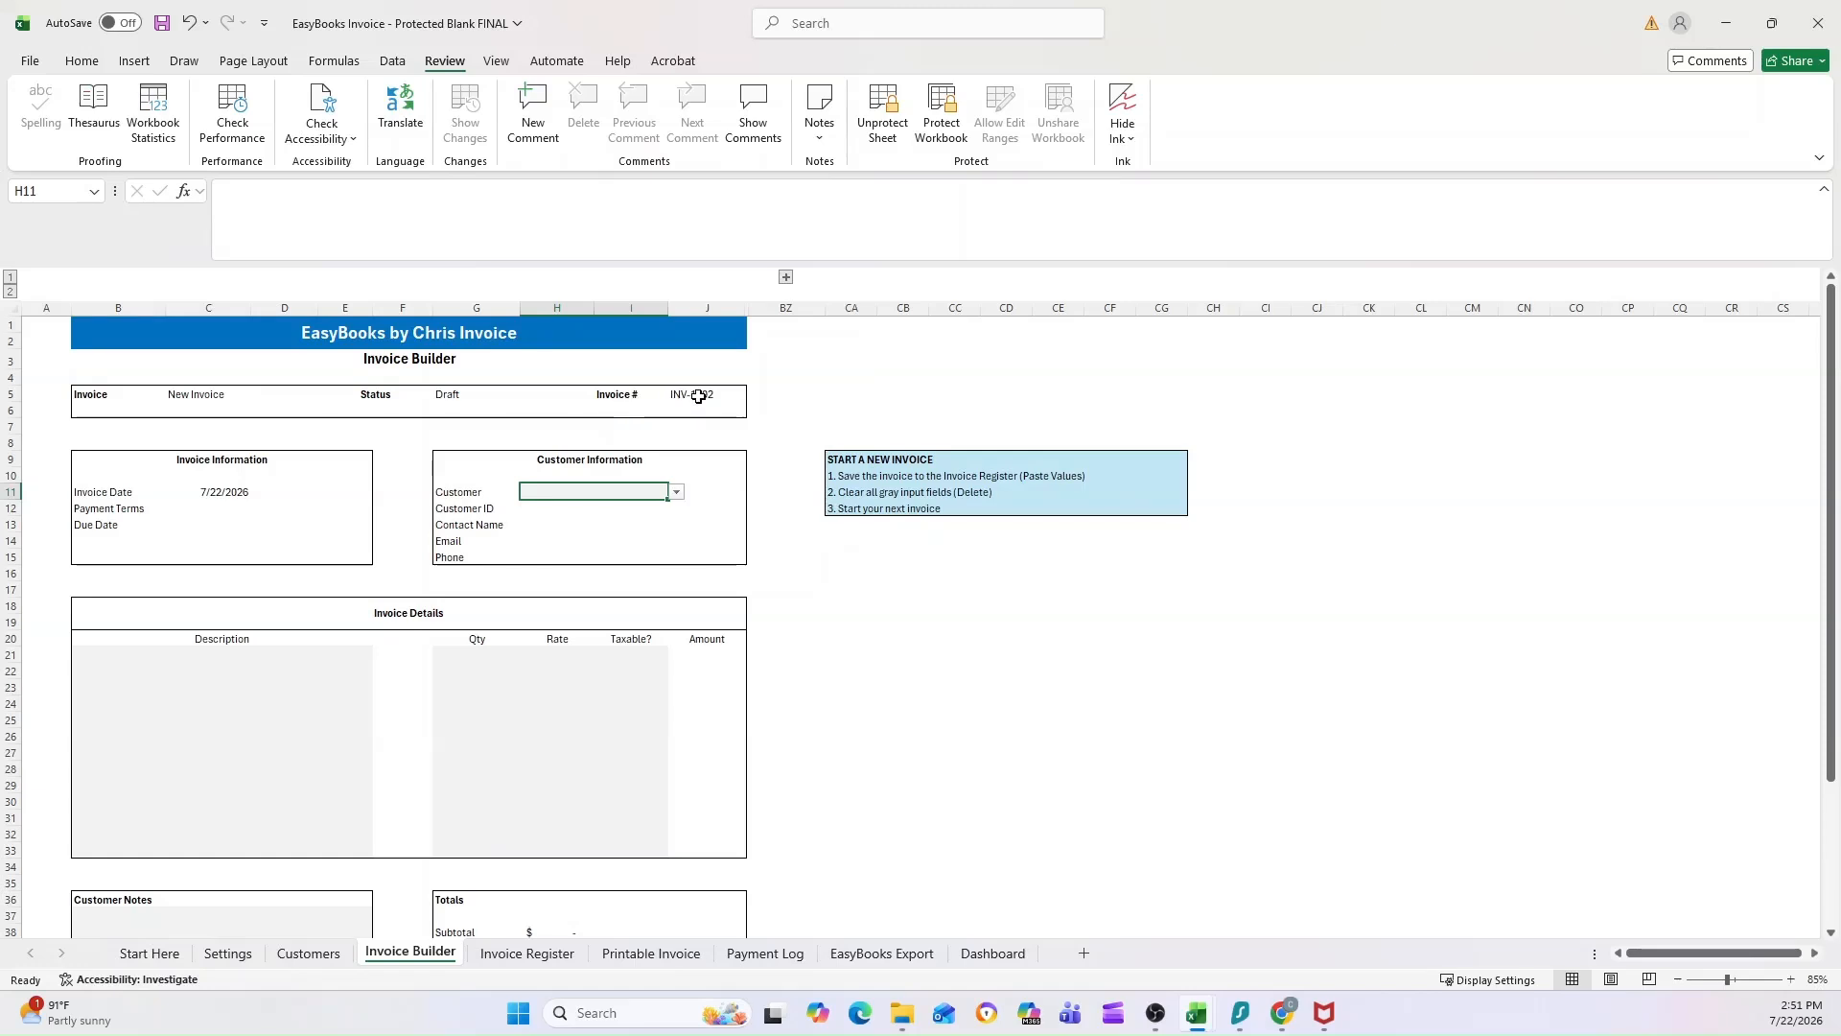
Step: View the saved ABC Plumbing LLC invoice on the Printable Invoice sheet and check the available Choose Invoice # options
click(533, 953)
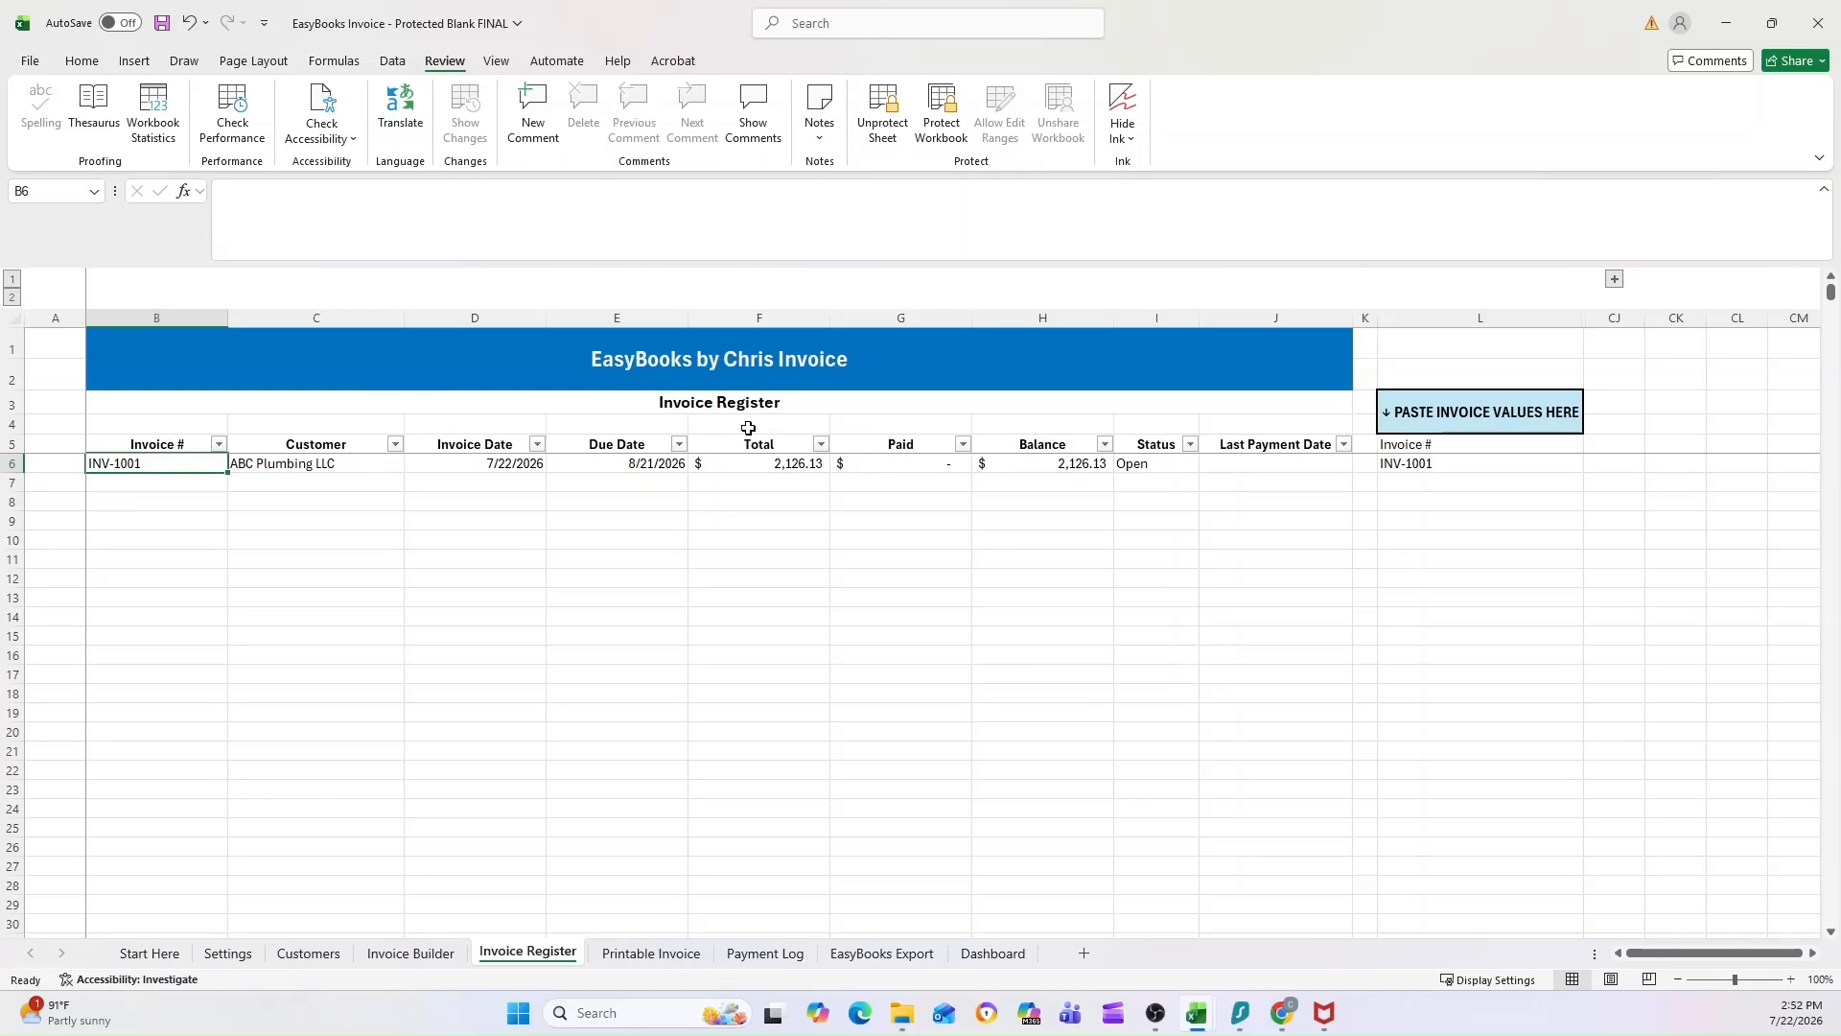
click(603, 956)
click(939, 351)
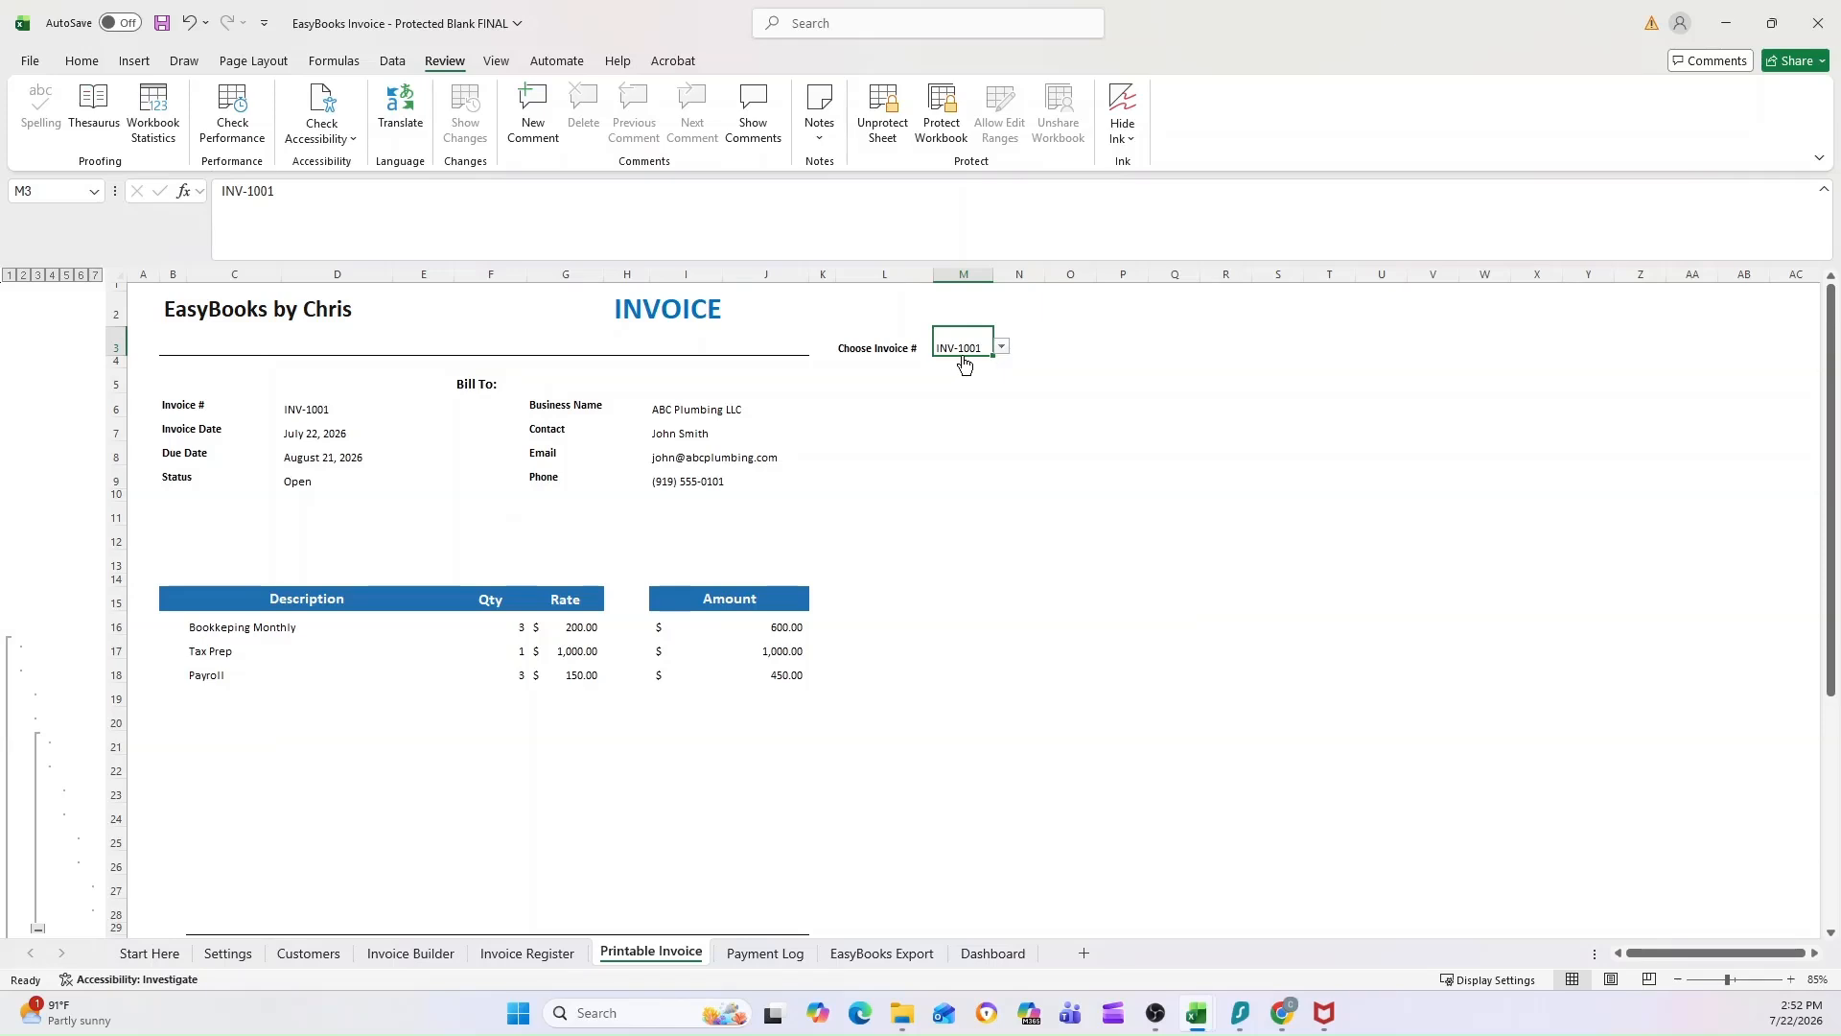
click(1000, 347)
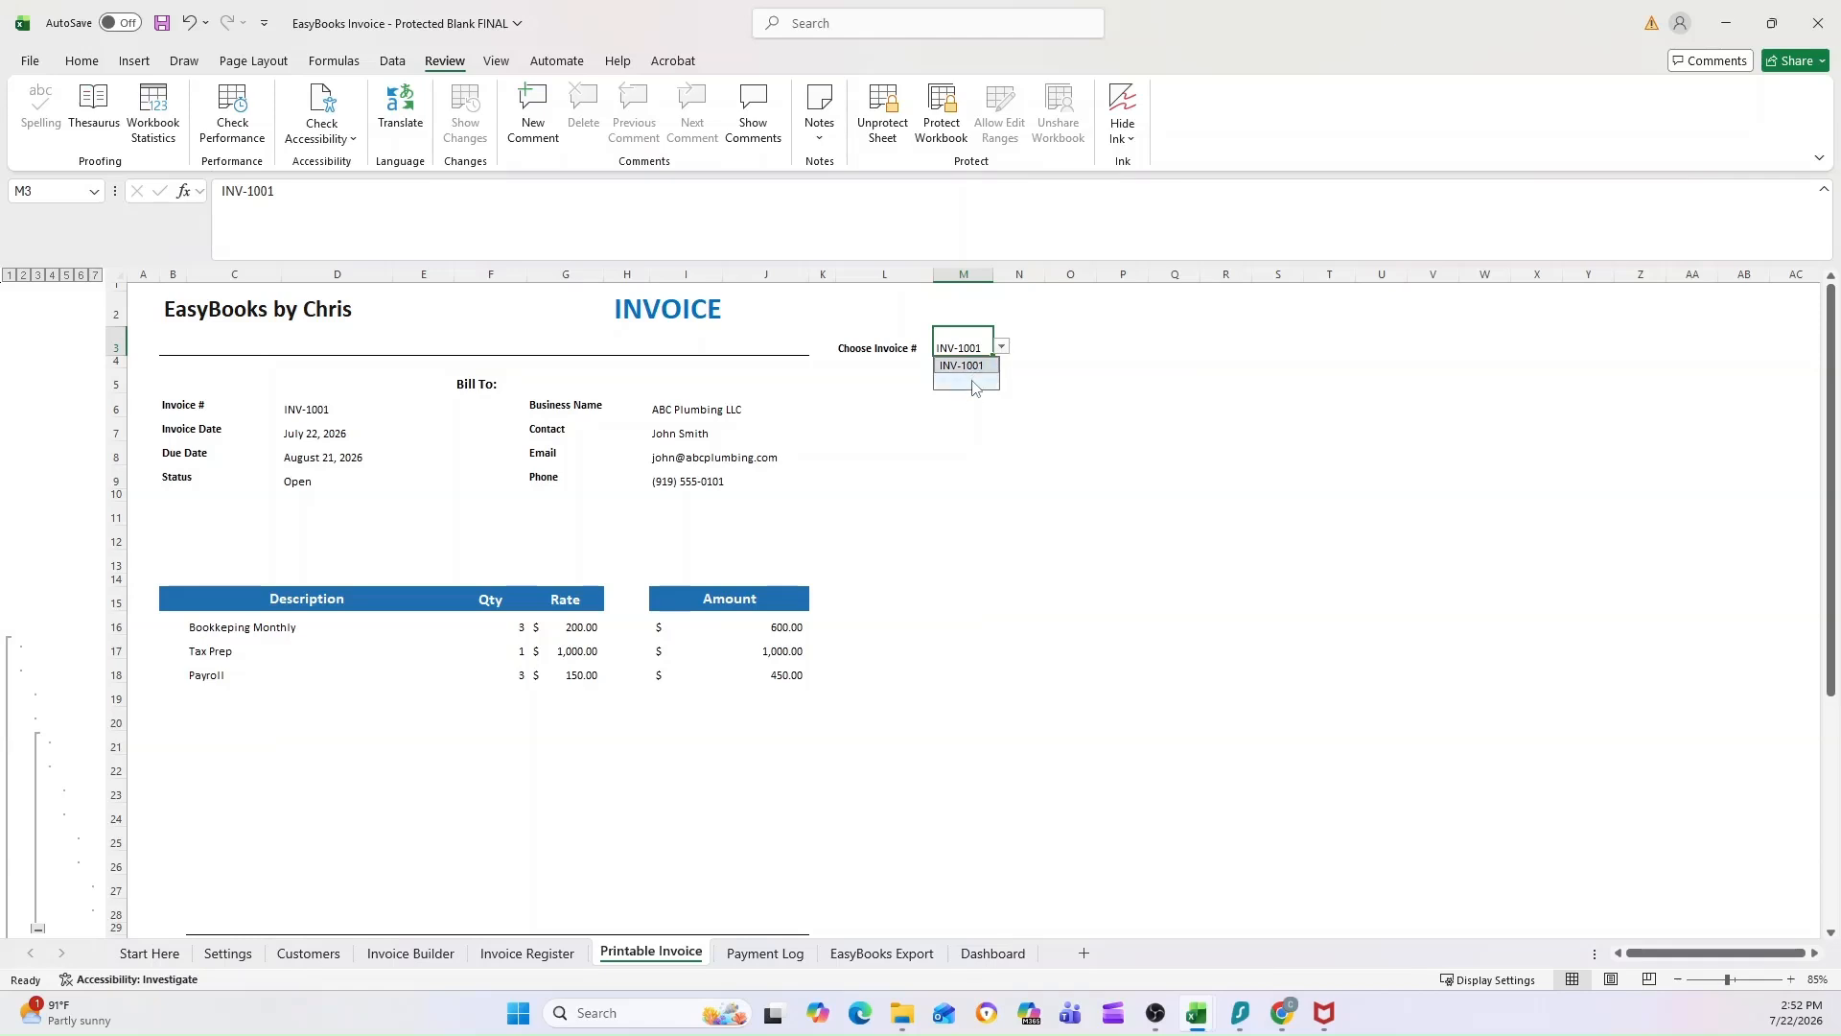
click(1117, 345)
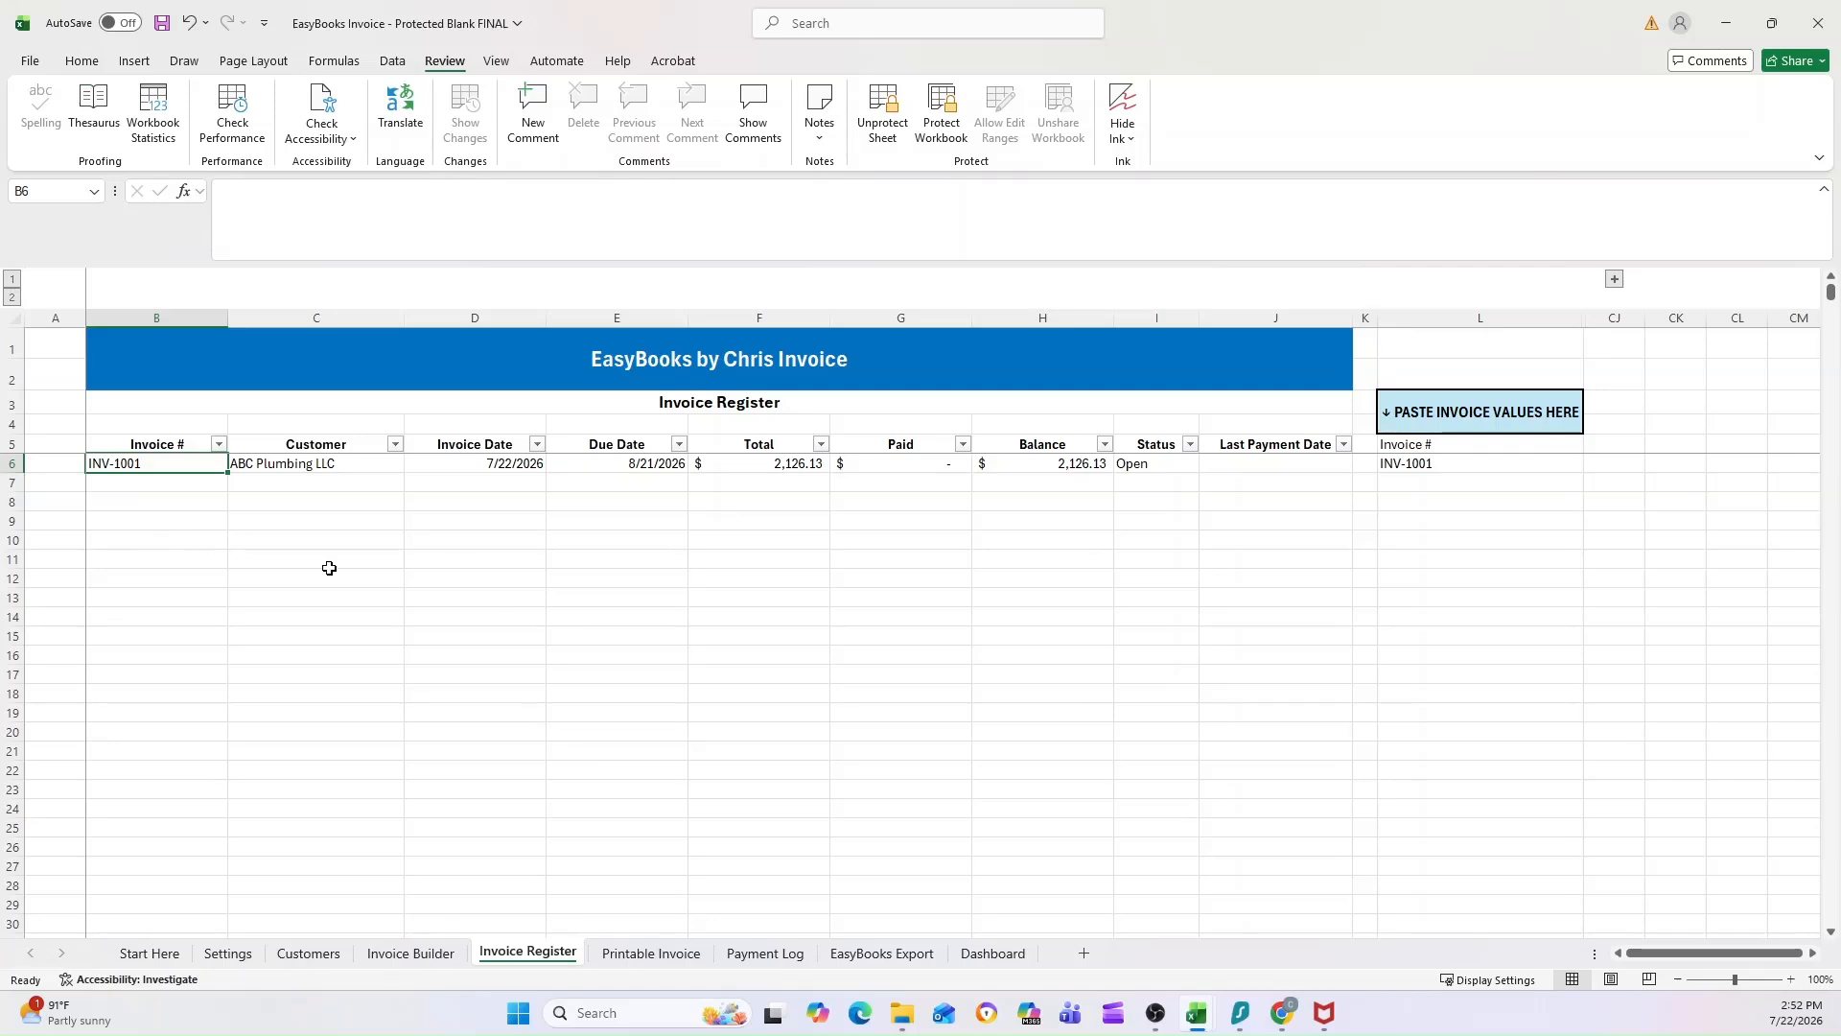
Step: Review the printable invoice from its header down to the balance due and footer, and check the Choose Invoice # selector
click(607, 949)
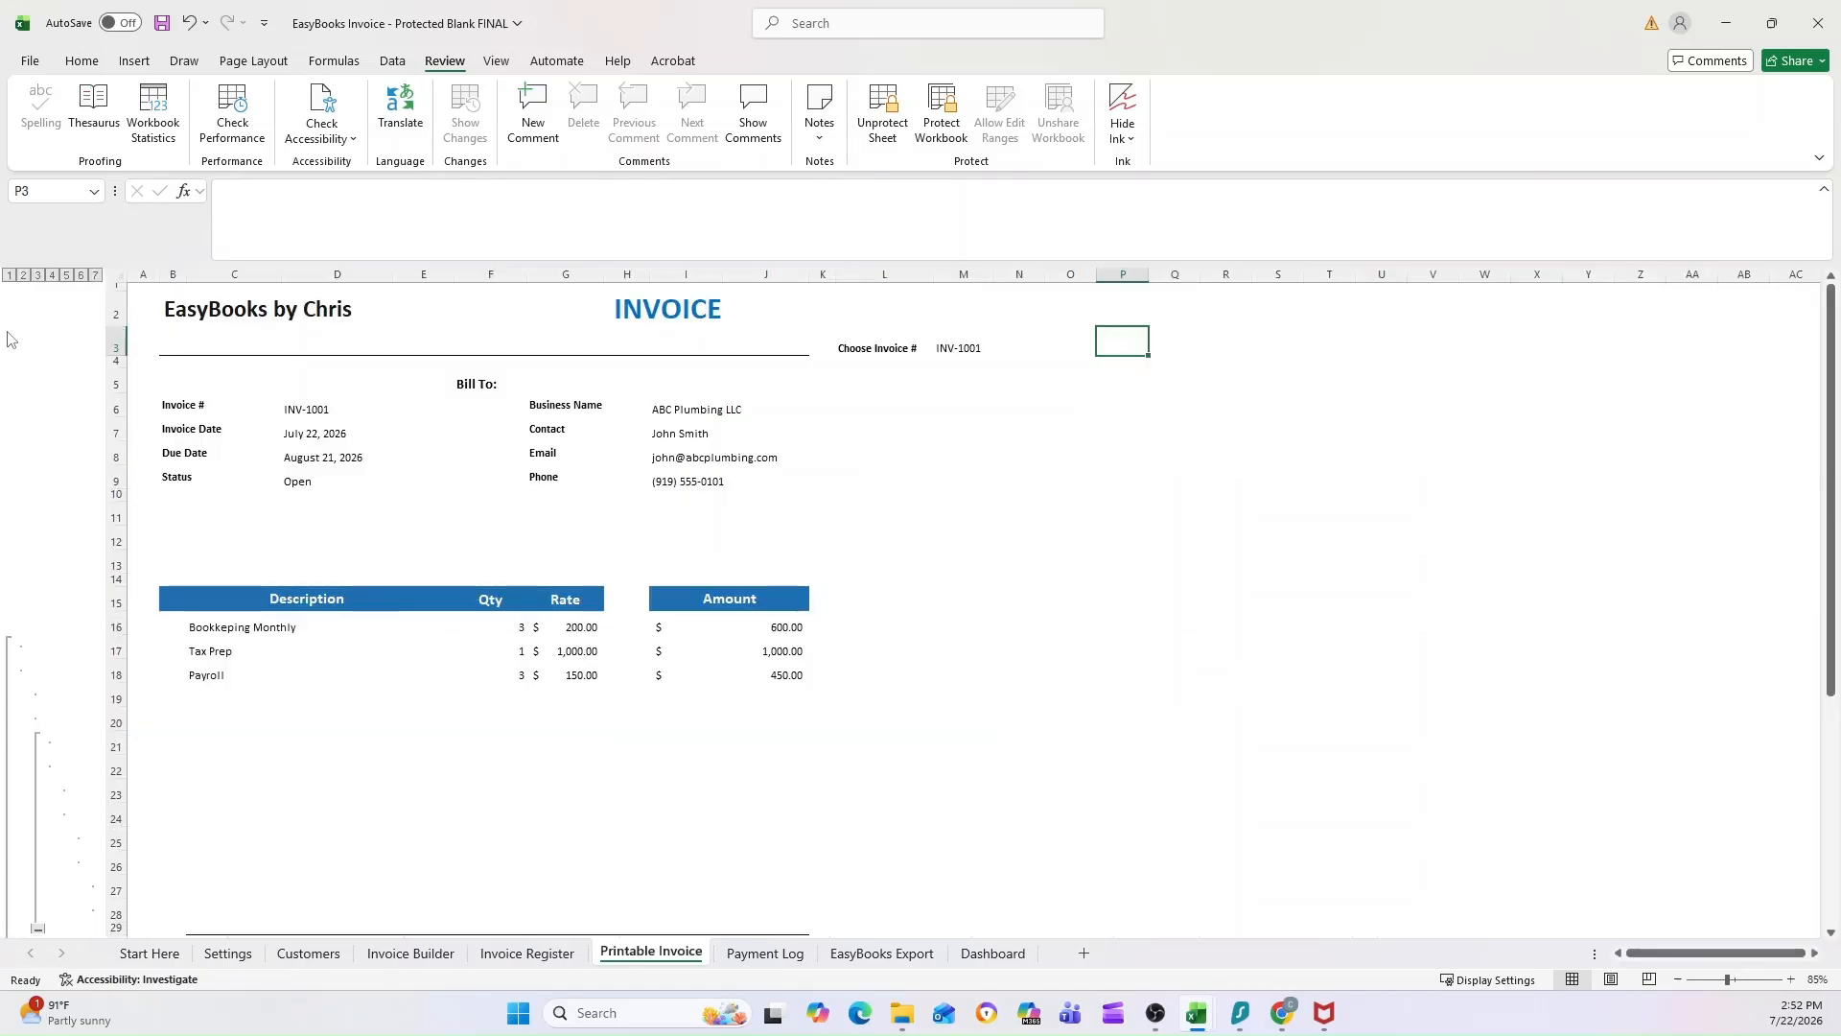
scroll(404, 635, down, 3)
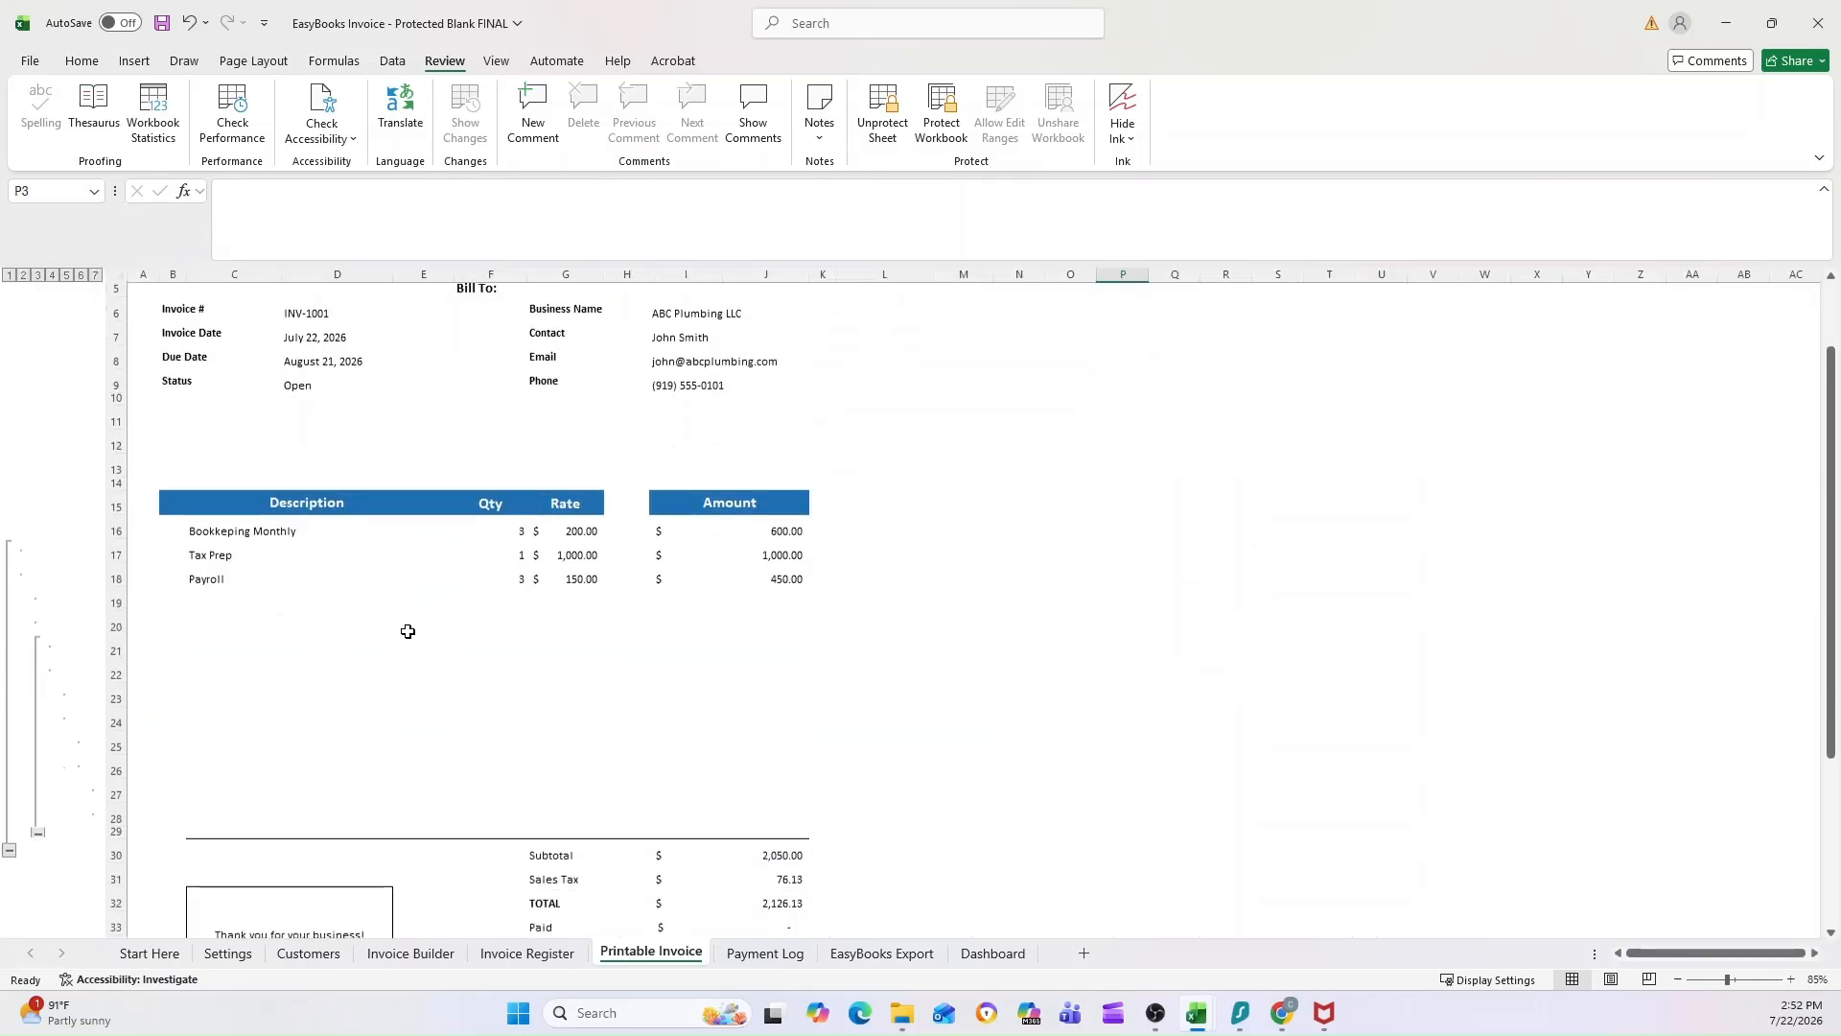
scroll(407, 630, down, 2)
scroll(335, 684, down, 1)
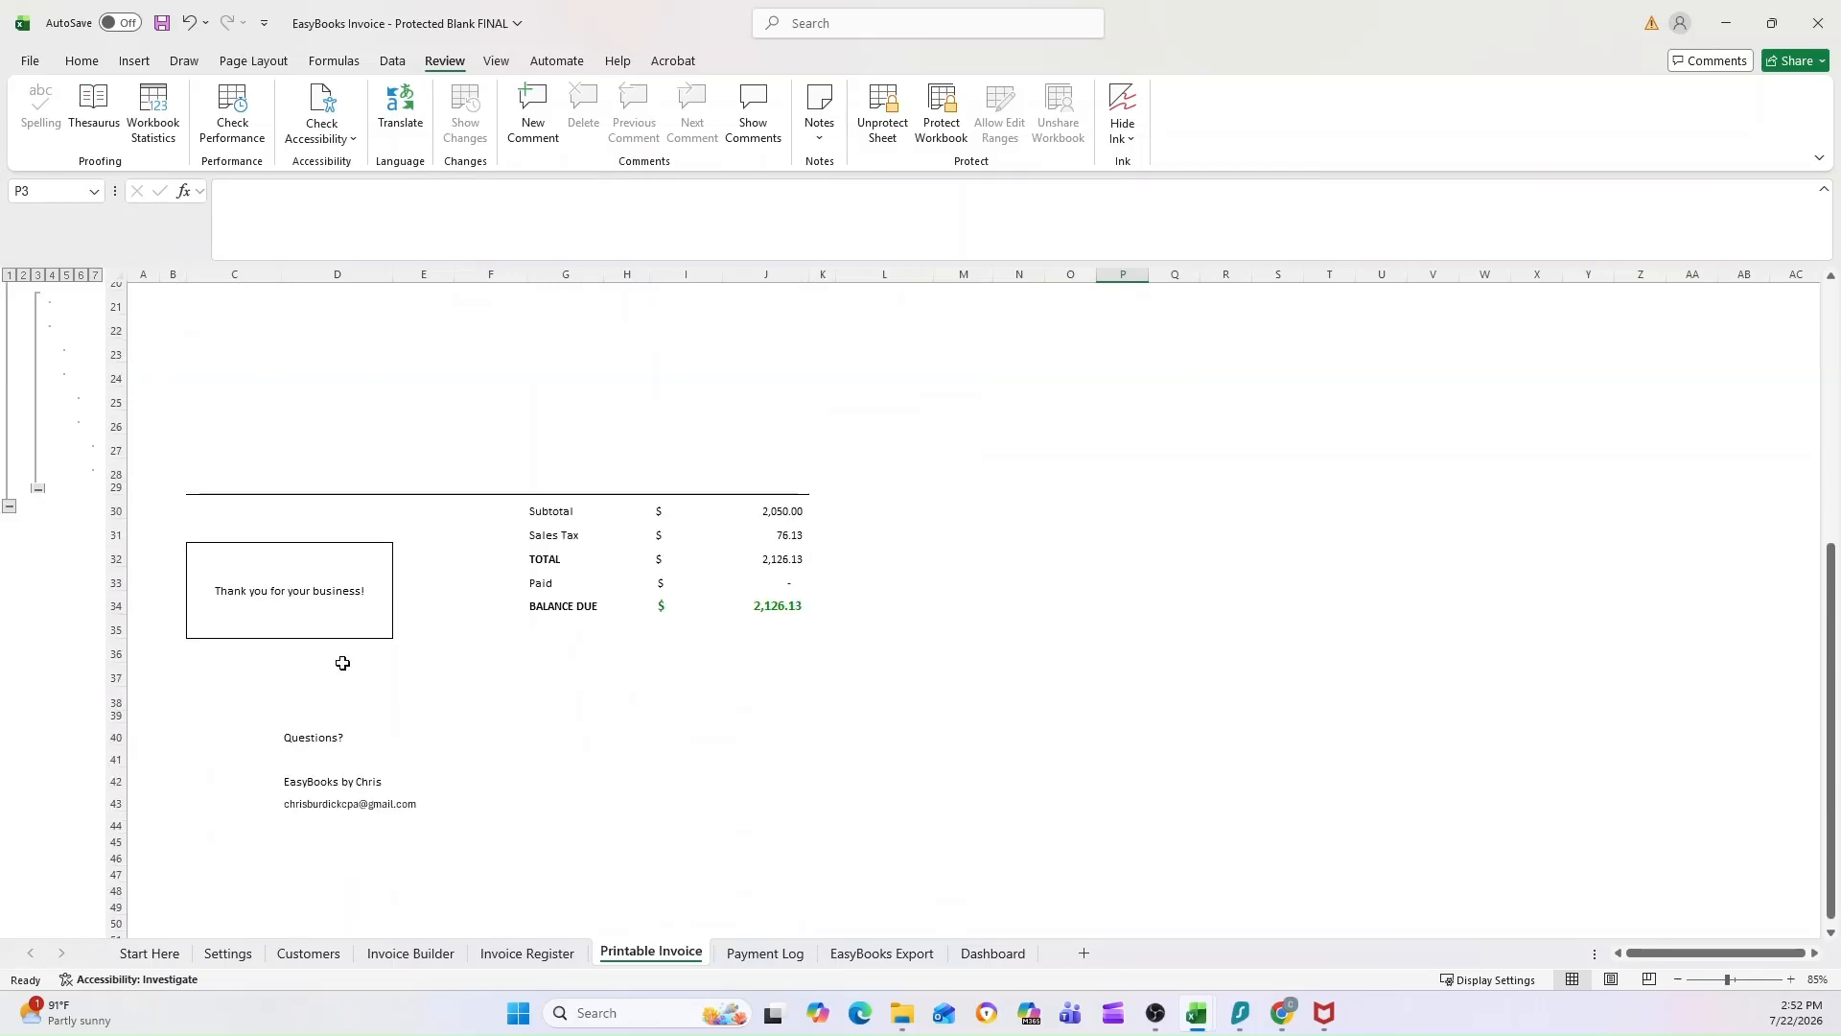
scroll(618, 631, up, 7)
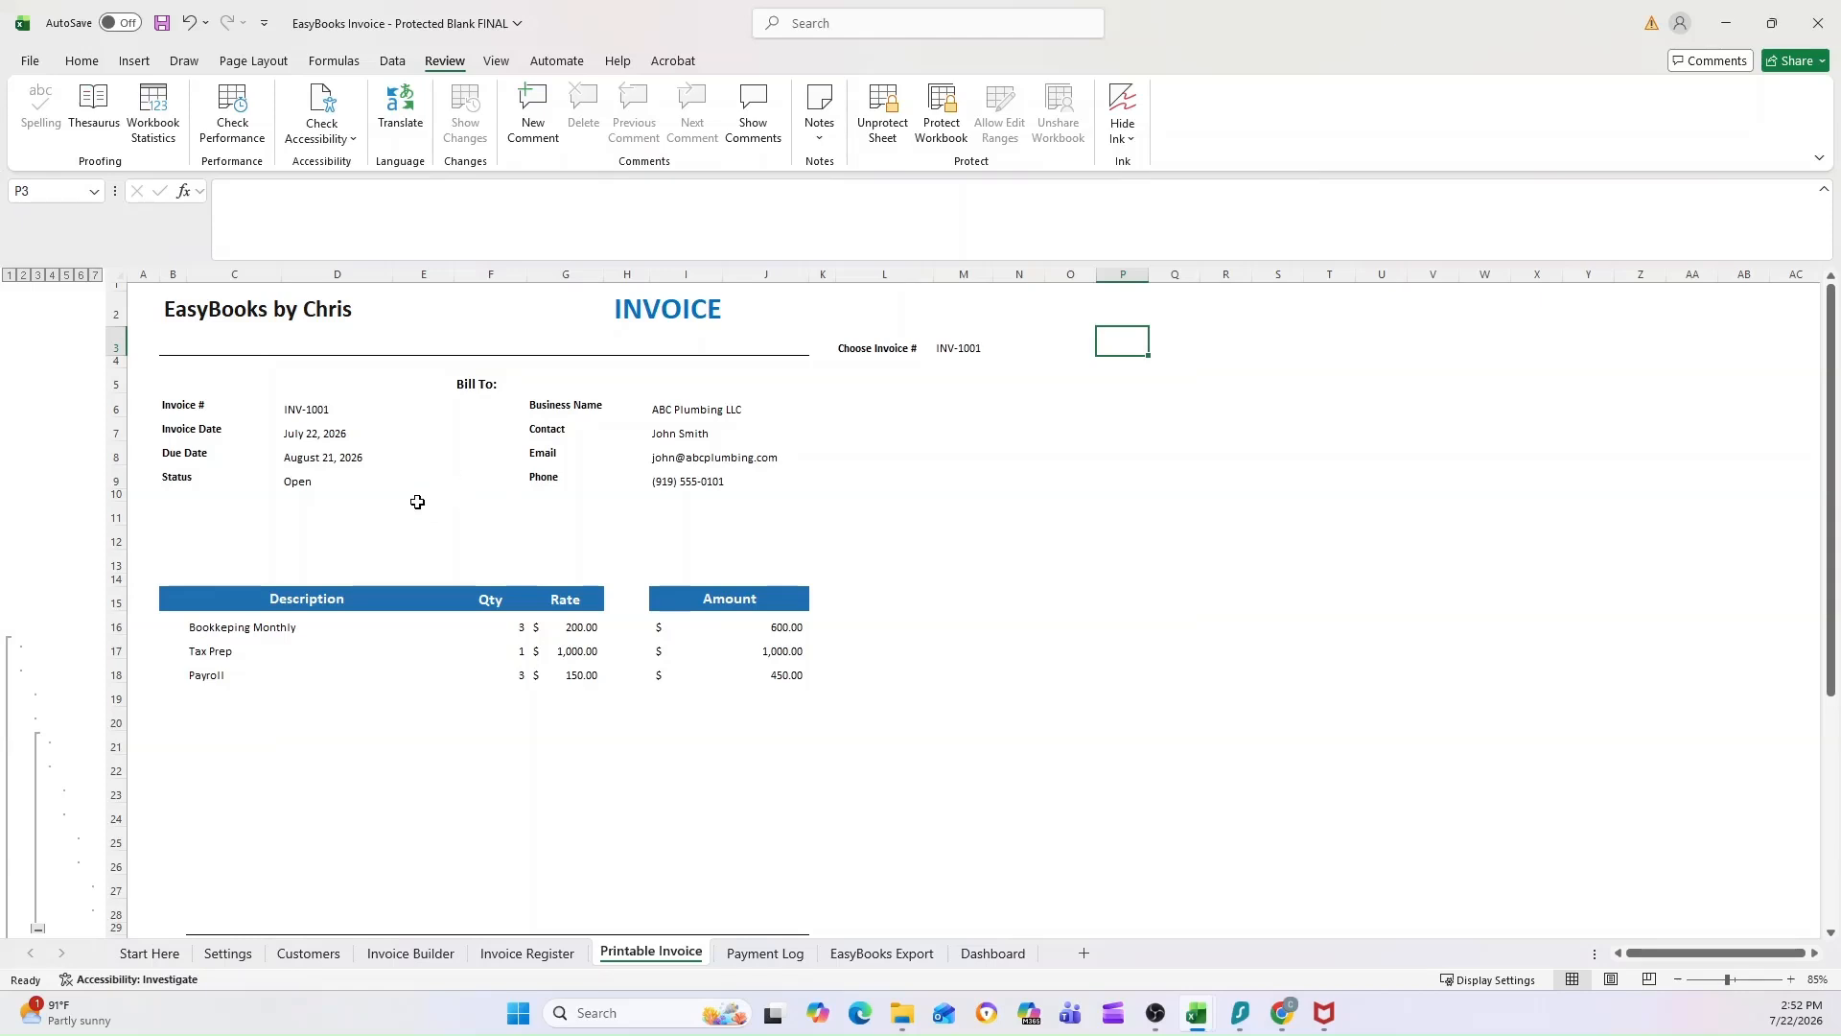
click(949, 349)
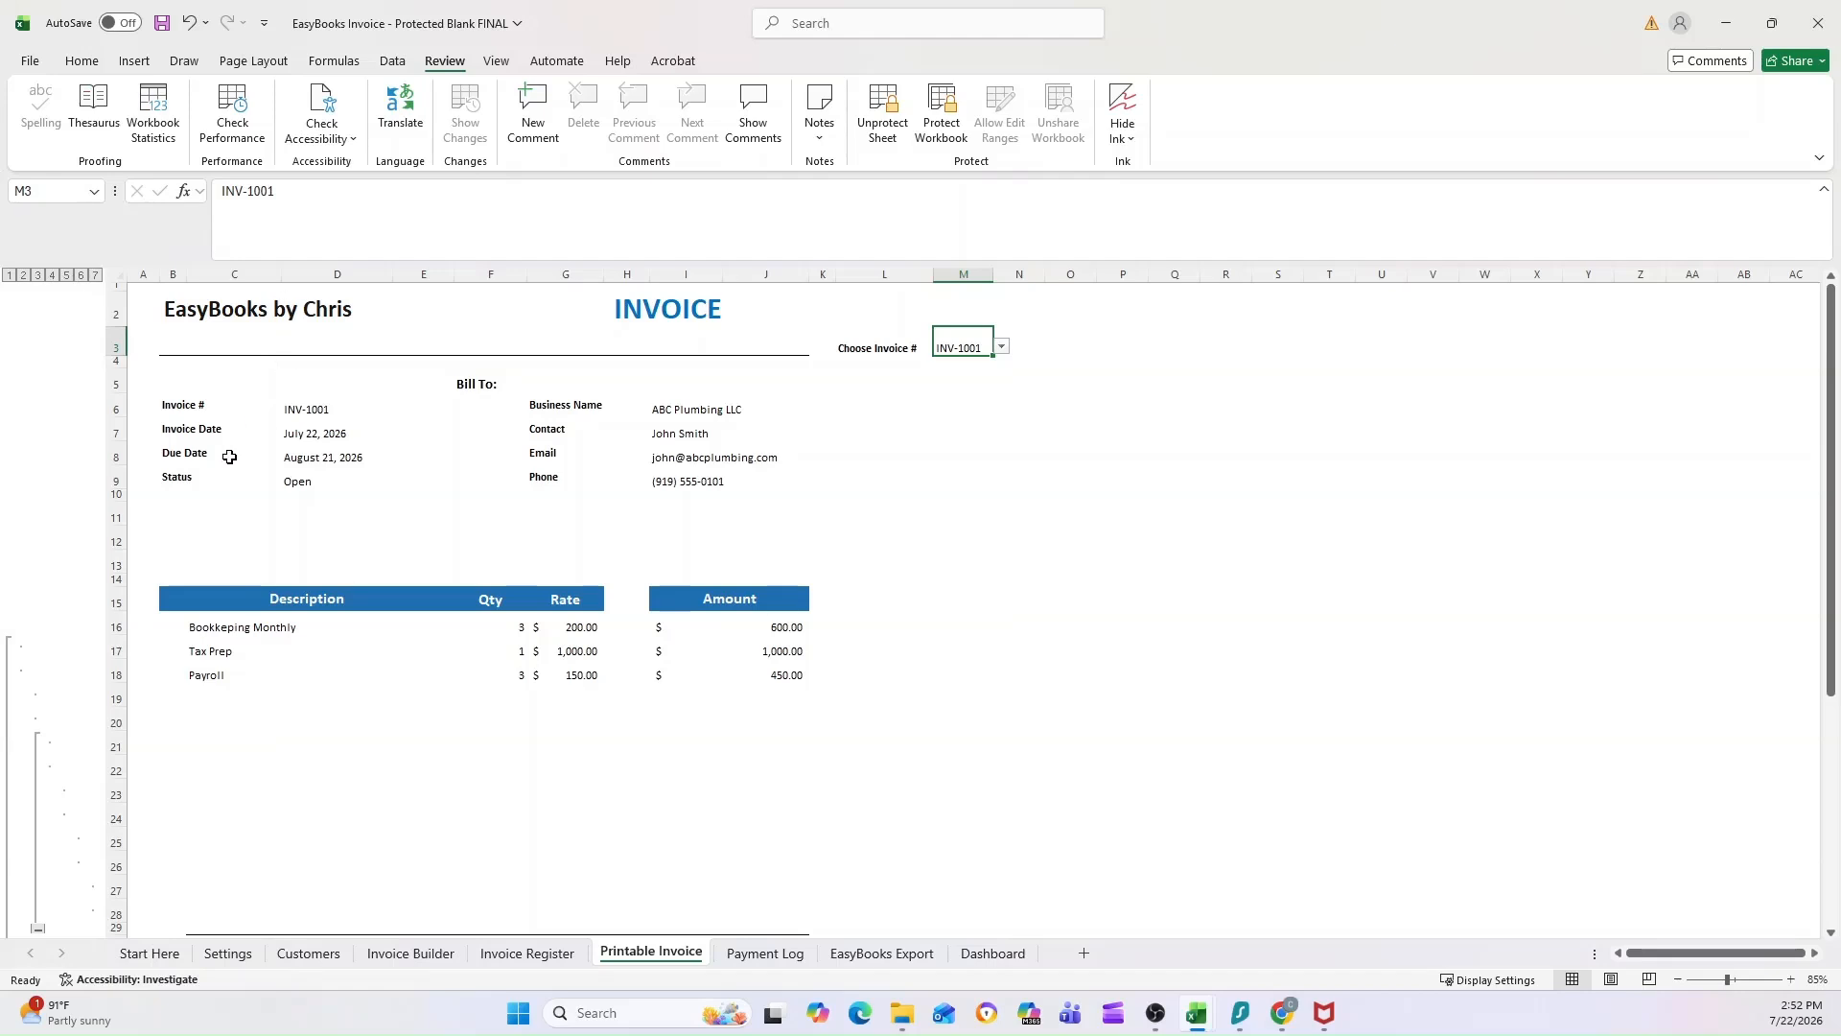
Step: Examine the Description area of the printable invoice, including its filled line items and the empty rows below them
scroll(229, 457, down, 1)
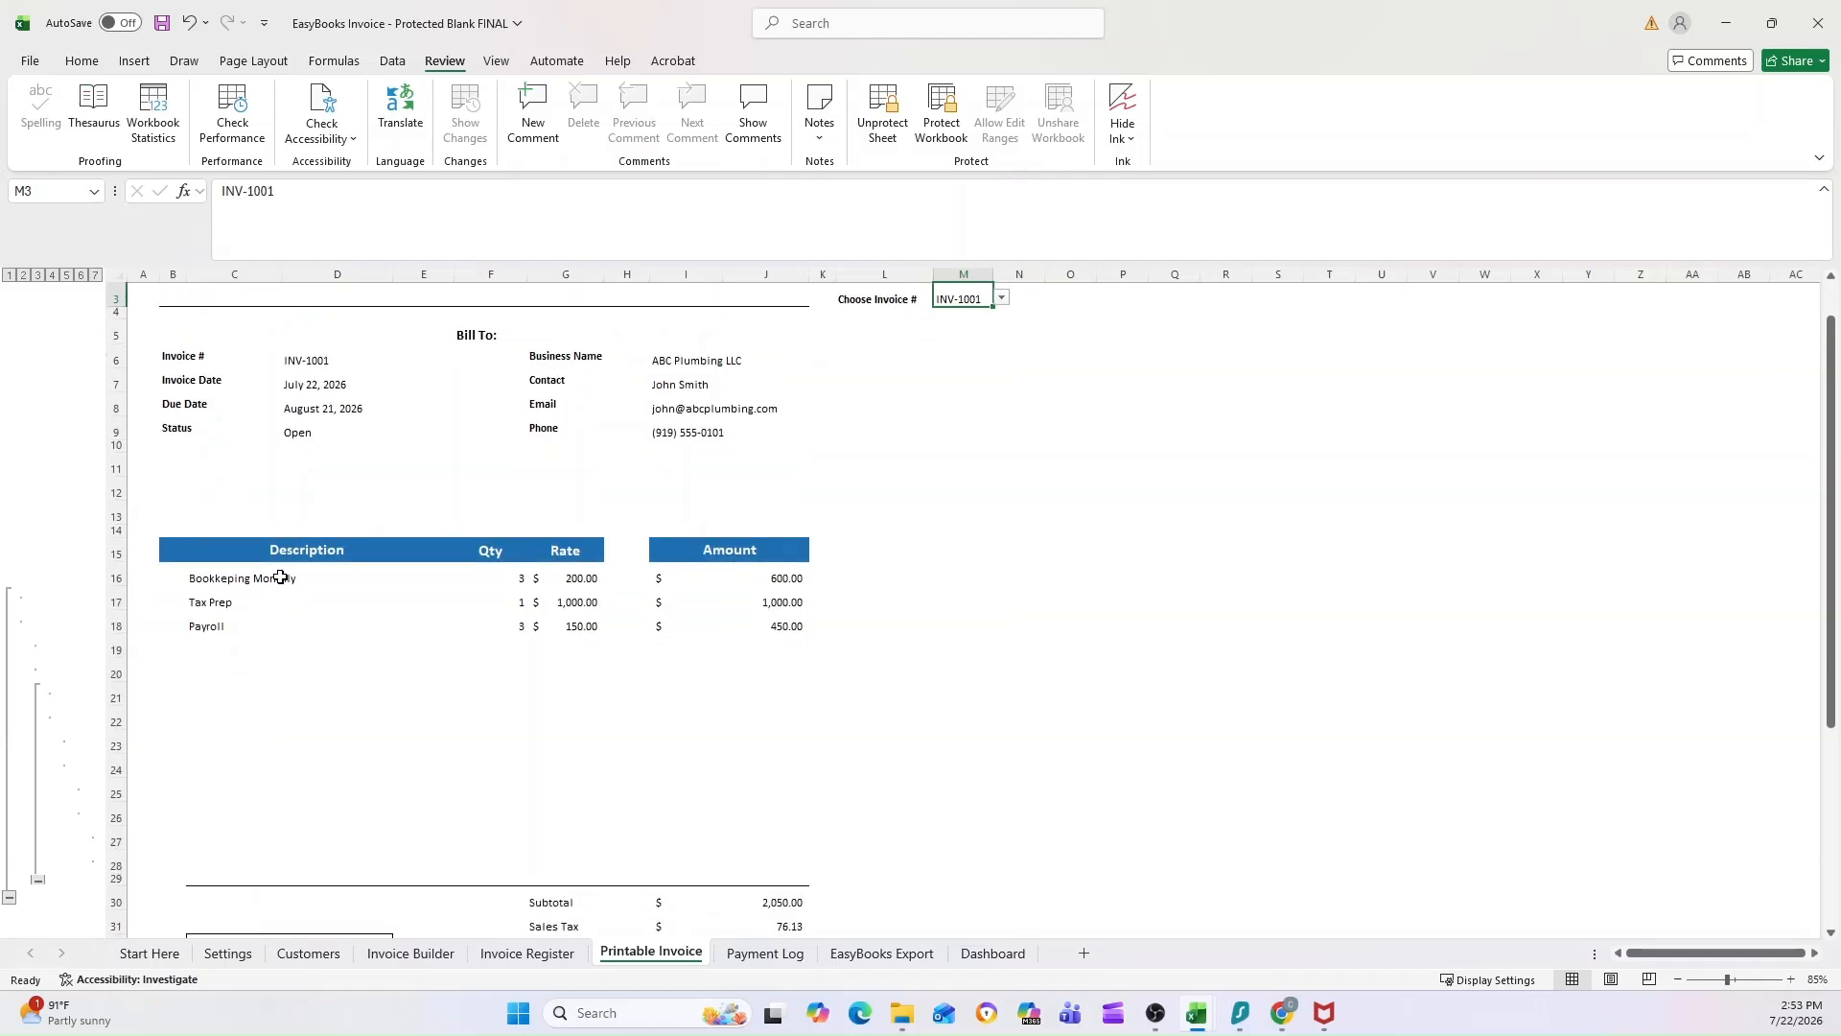
drag(271, 592, 271, 855)
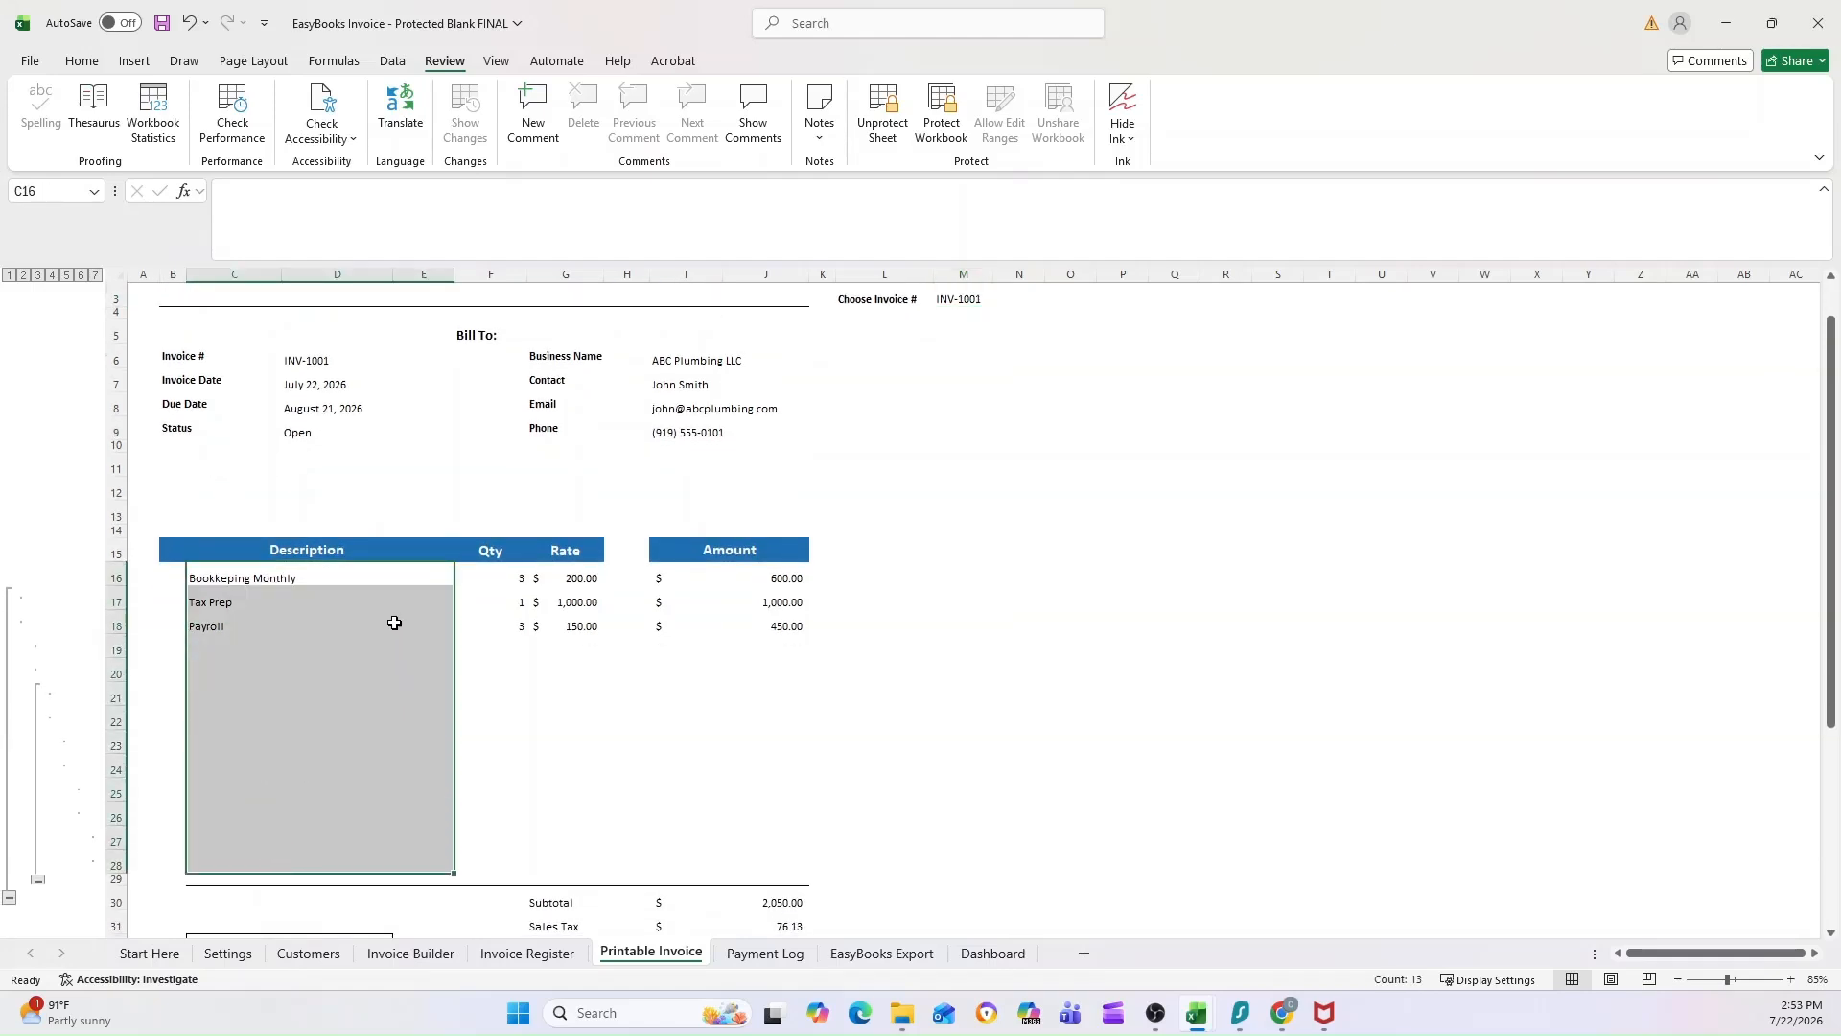
click(290, 578)
drag(247, 572, 238, 607)
scroll(279, 576, up, 1)
click(298, 553)
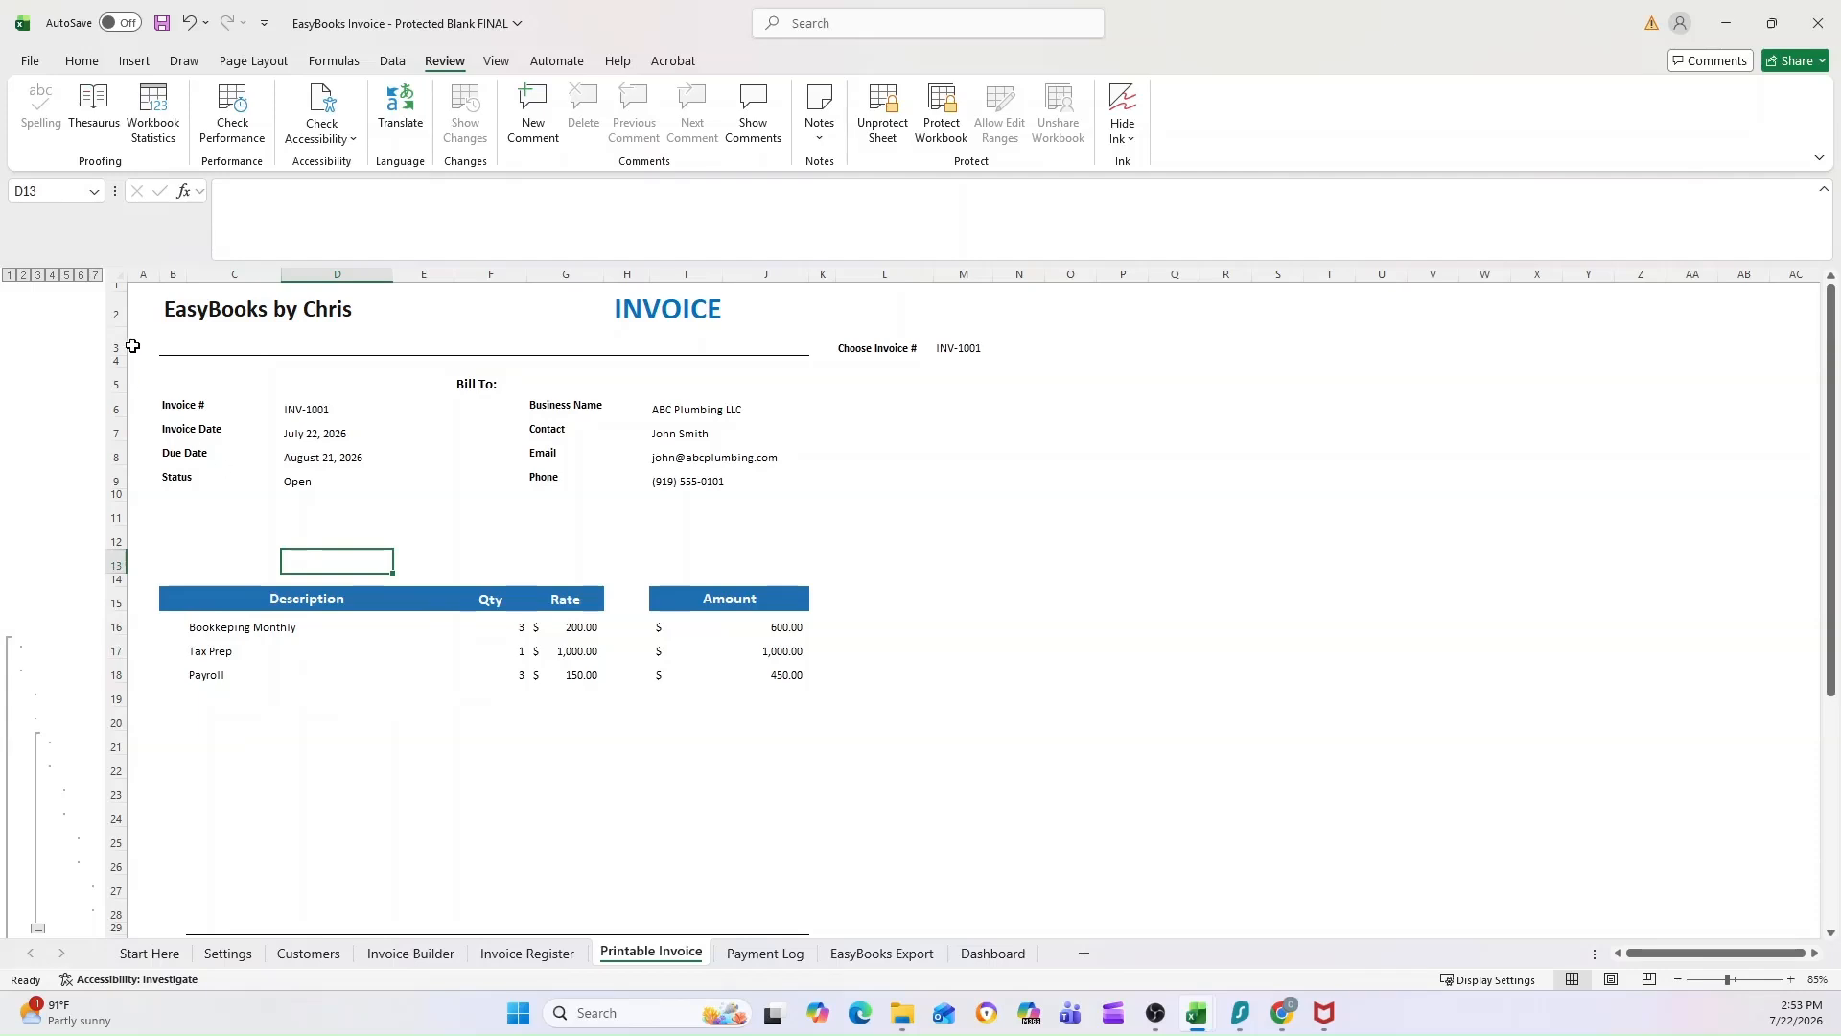
Step: Try collapsing the printable invoice's line item rows to outline levels 5 and 3, and expand them back to level 7
click(66, 275)
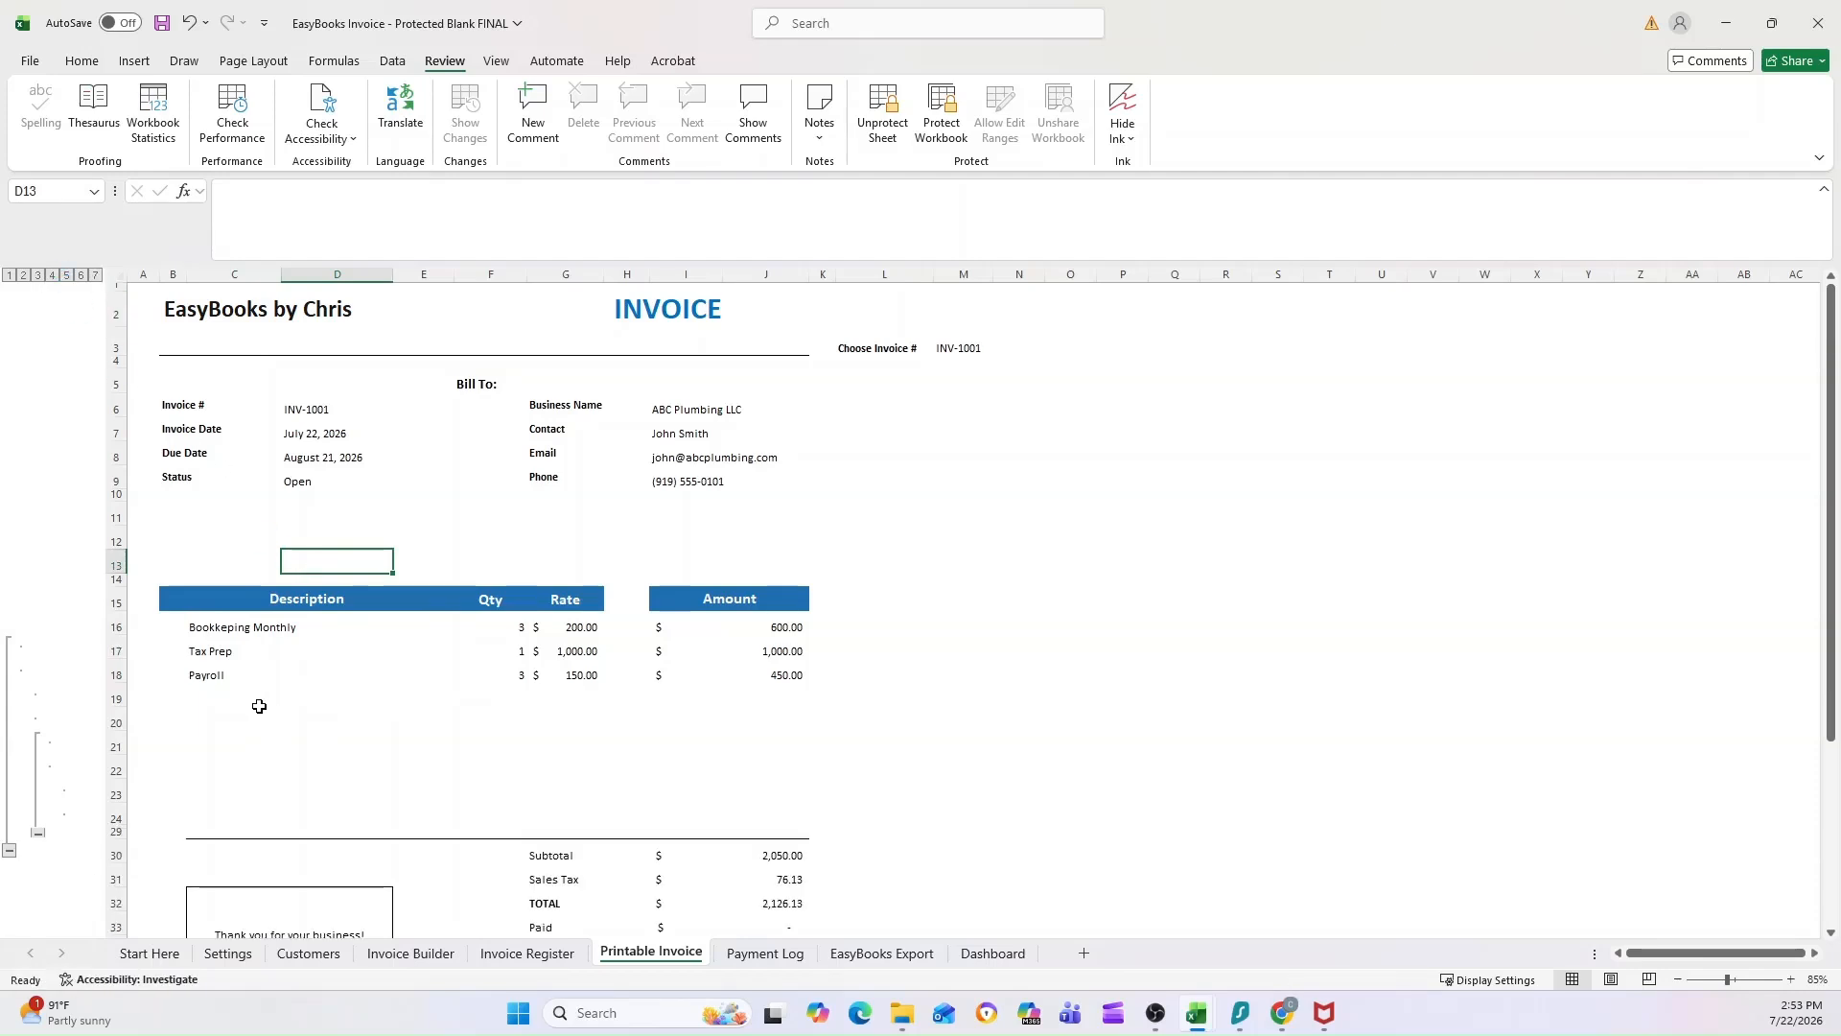
click(39, 276)
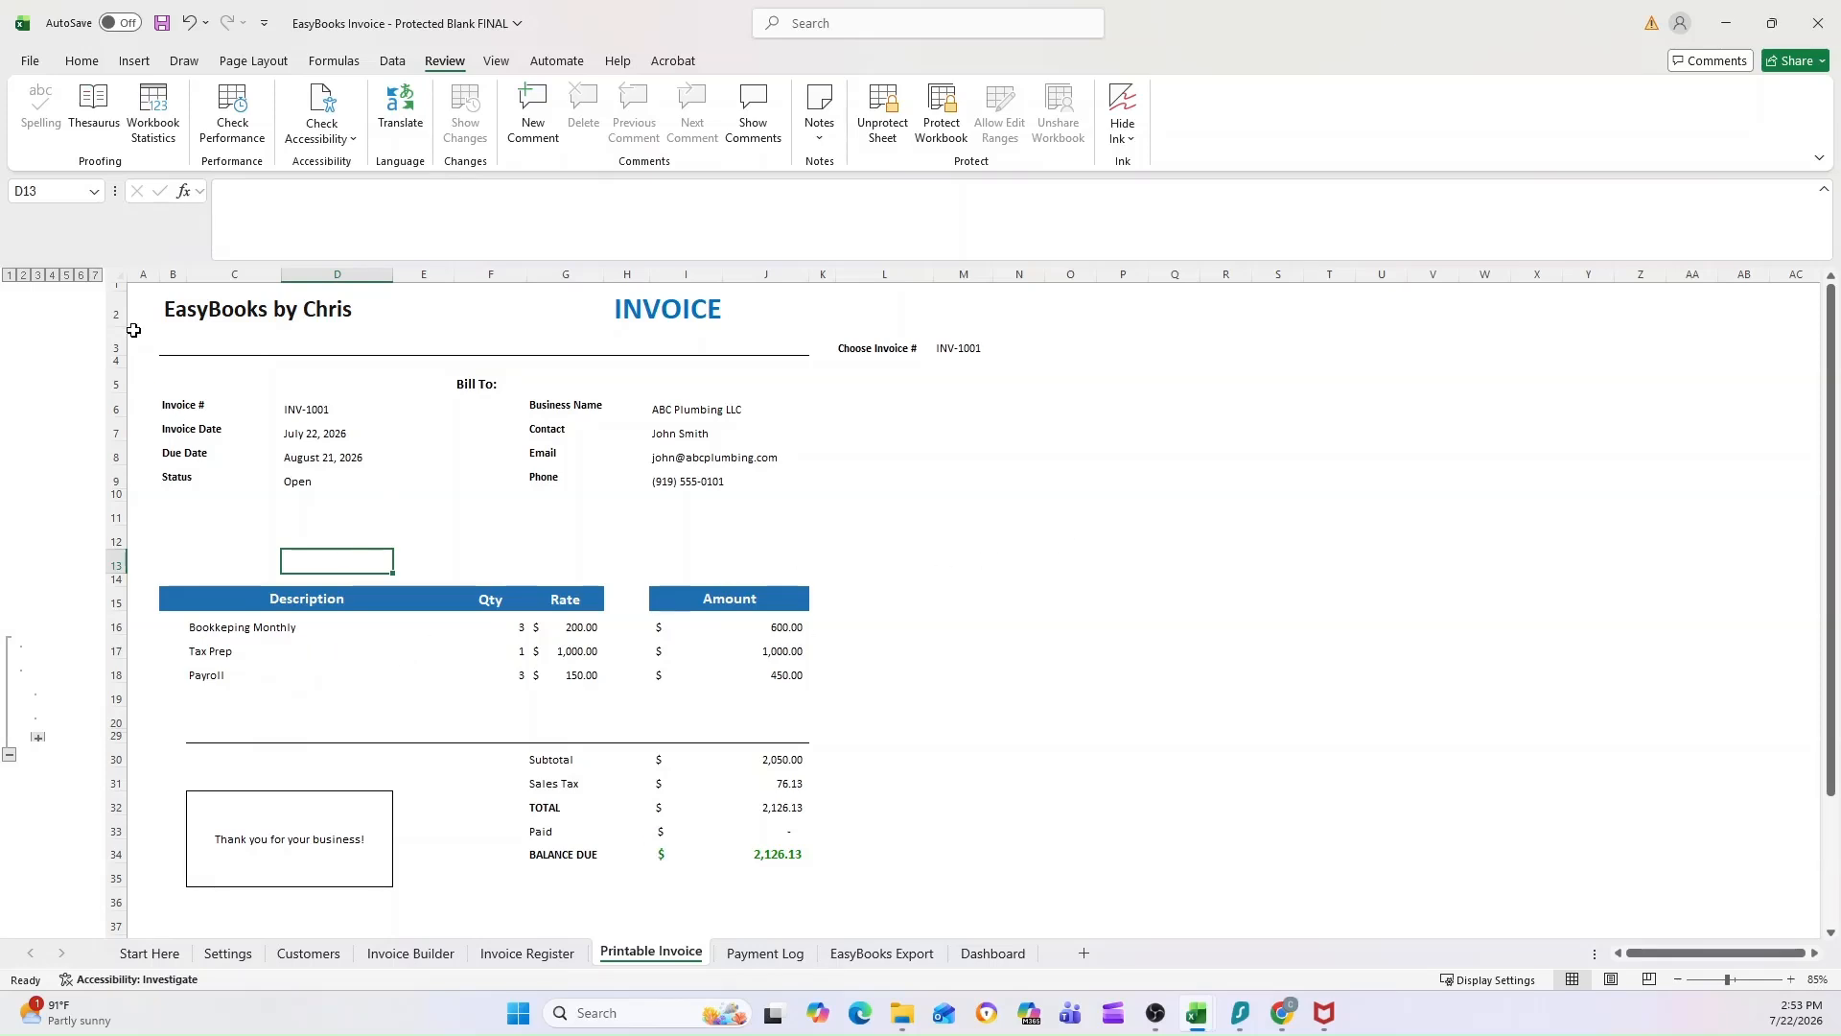
click(96, 276)
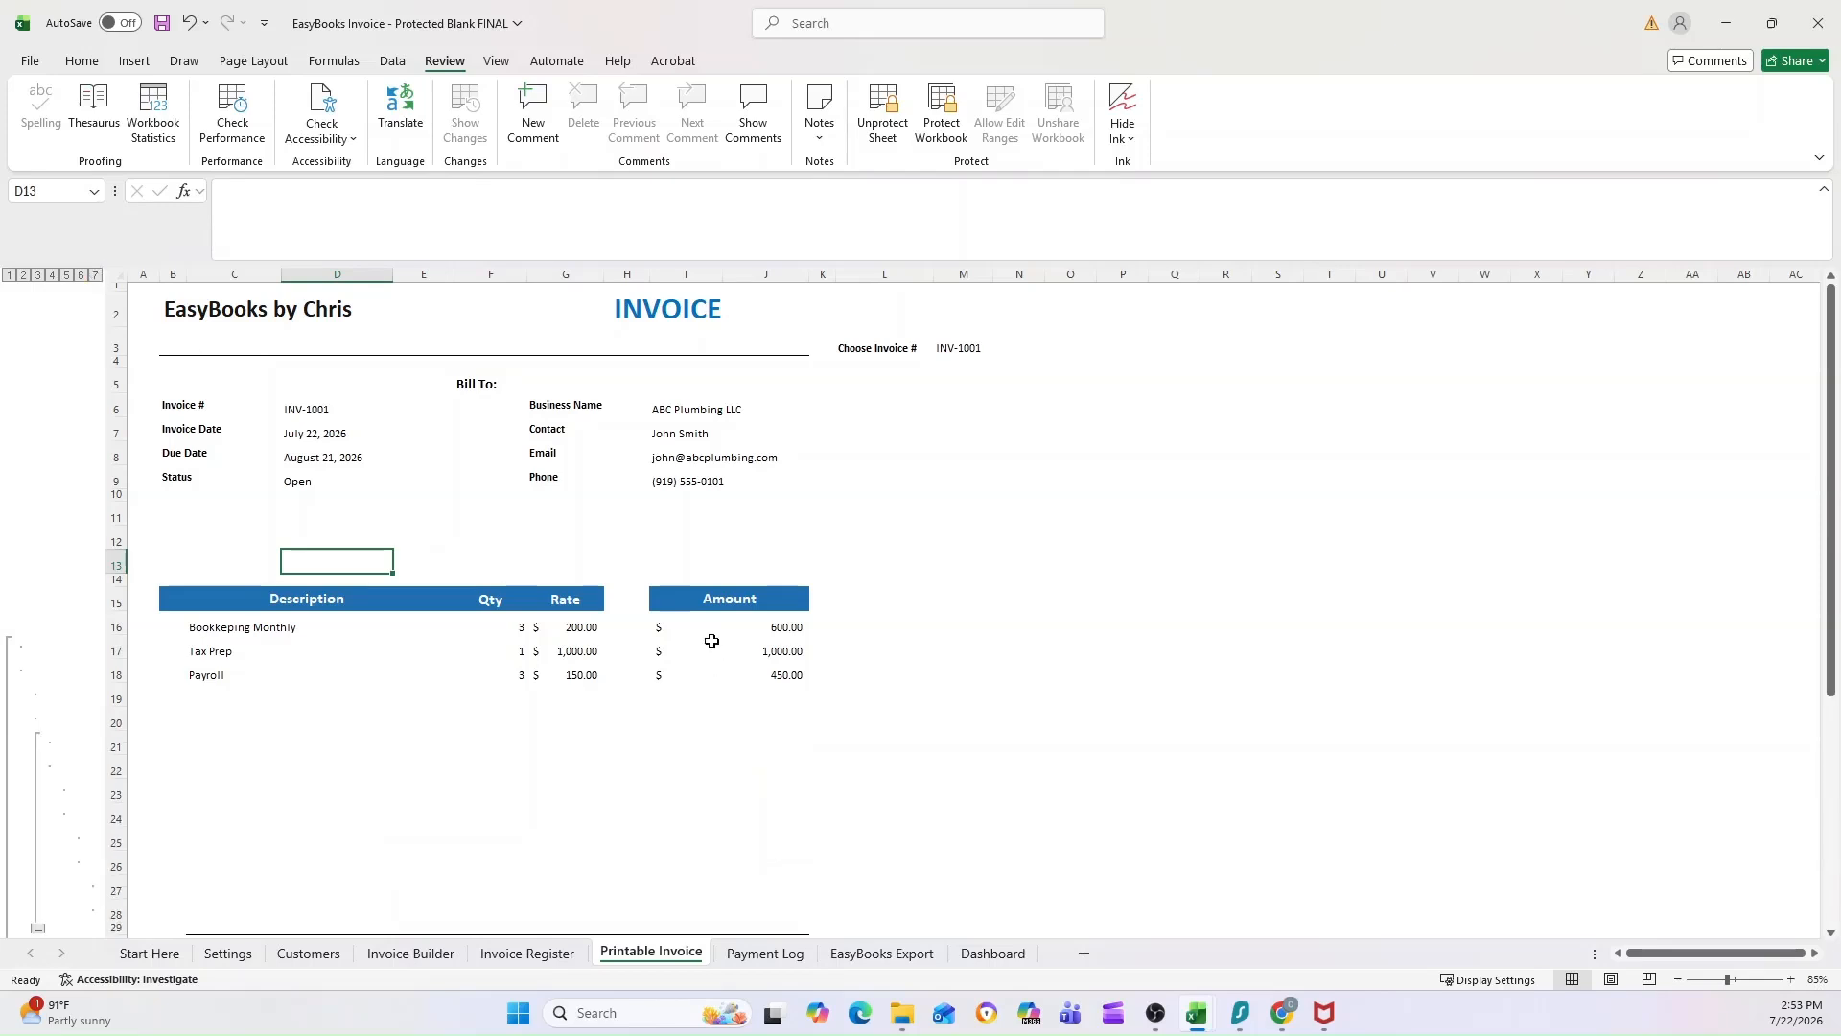
scroll(712, 640, down, 1)
scroll(610, 667, down, 1)
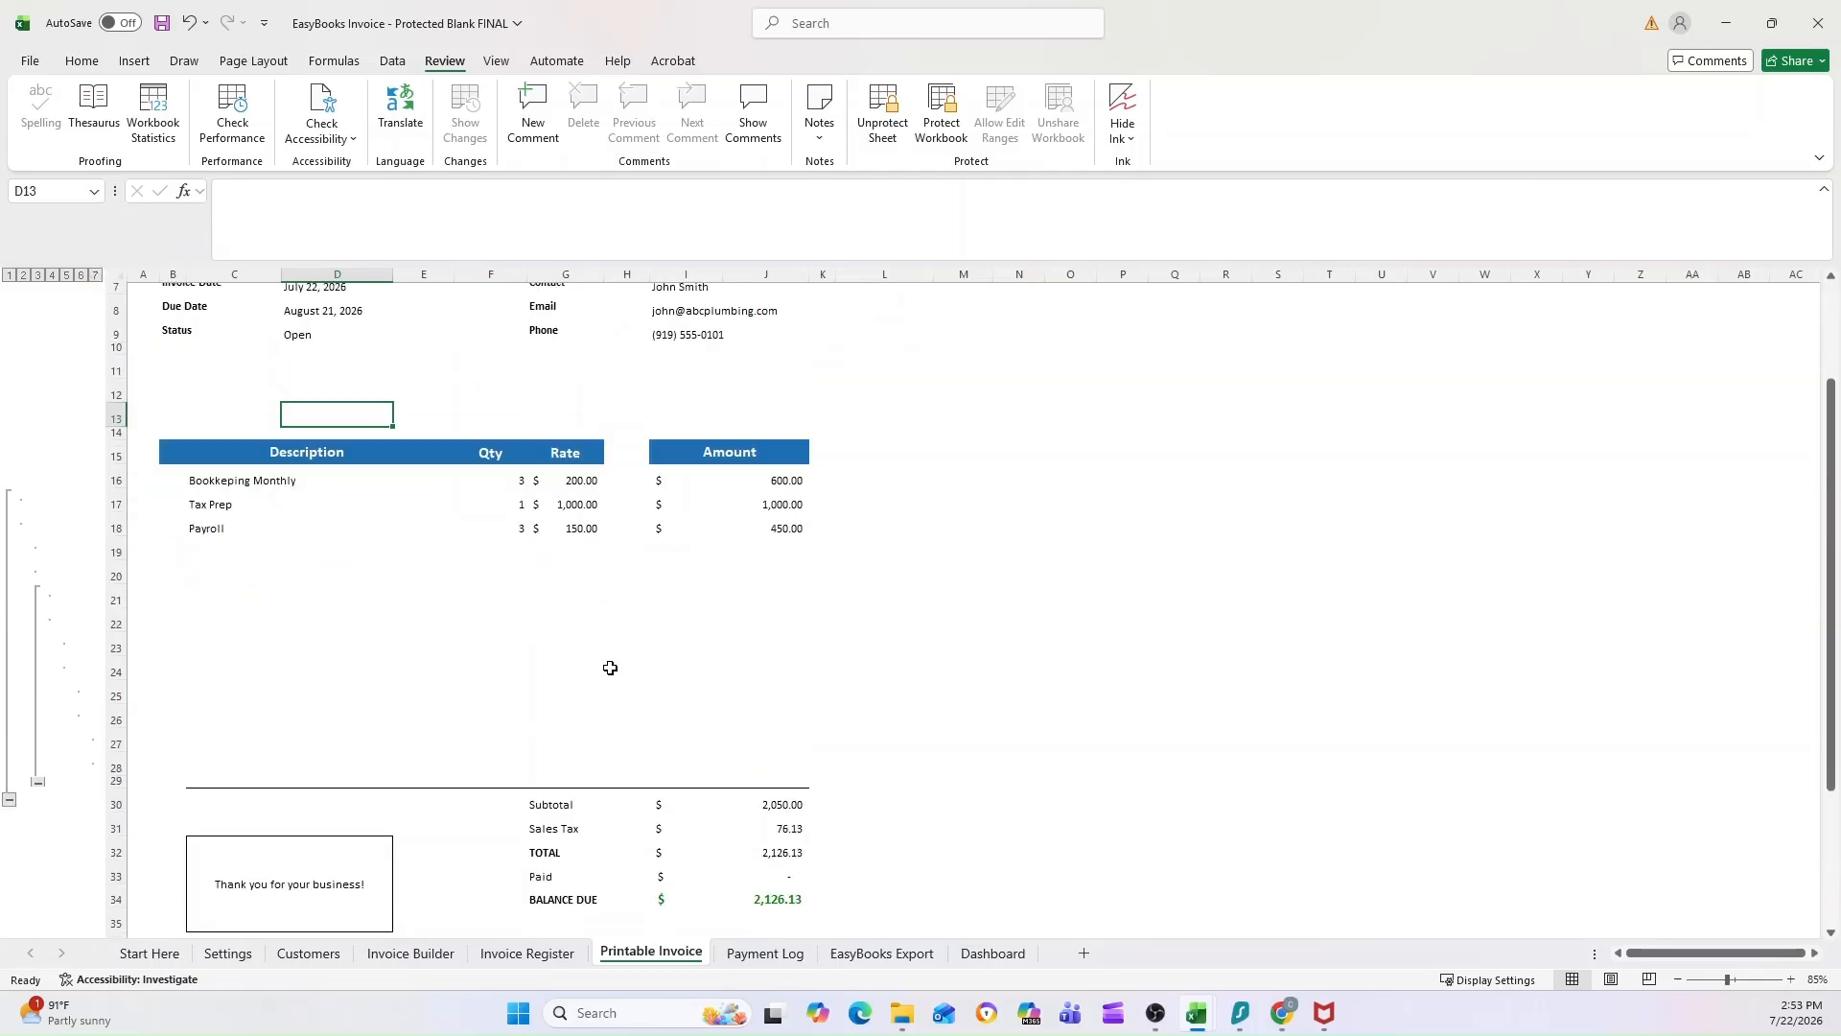
scroll(542, 600, up, 2)
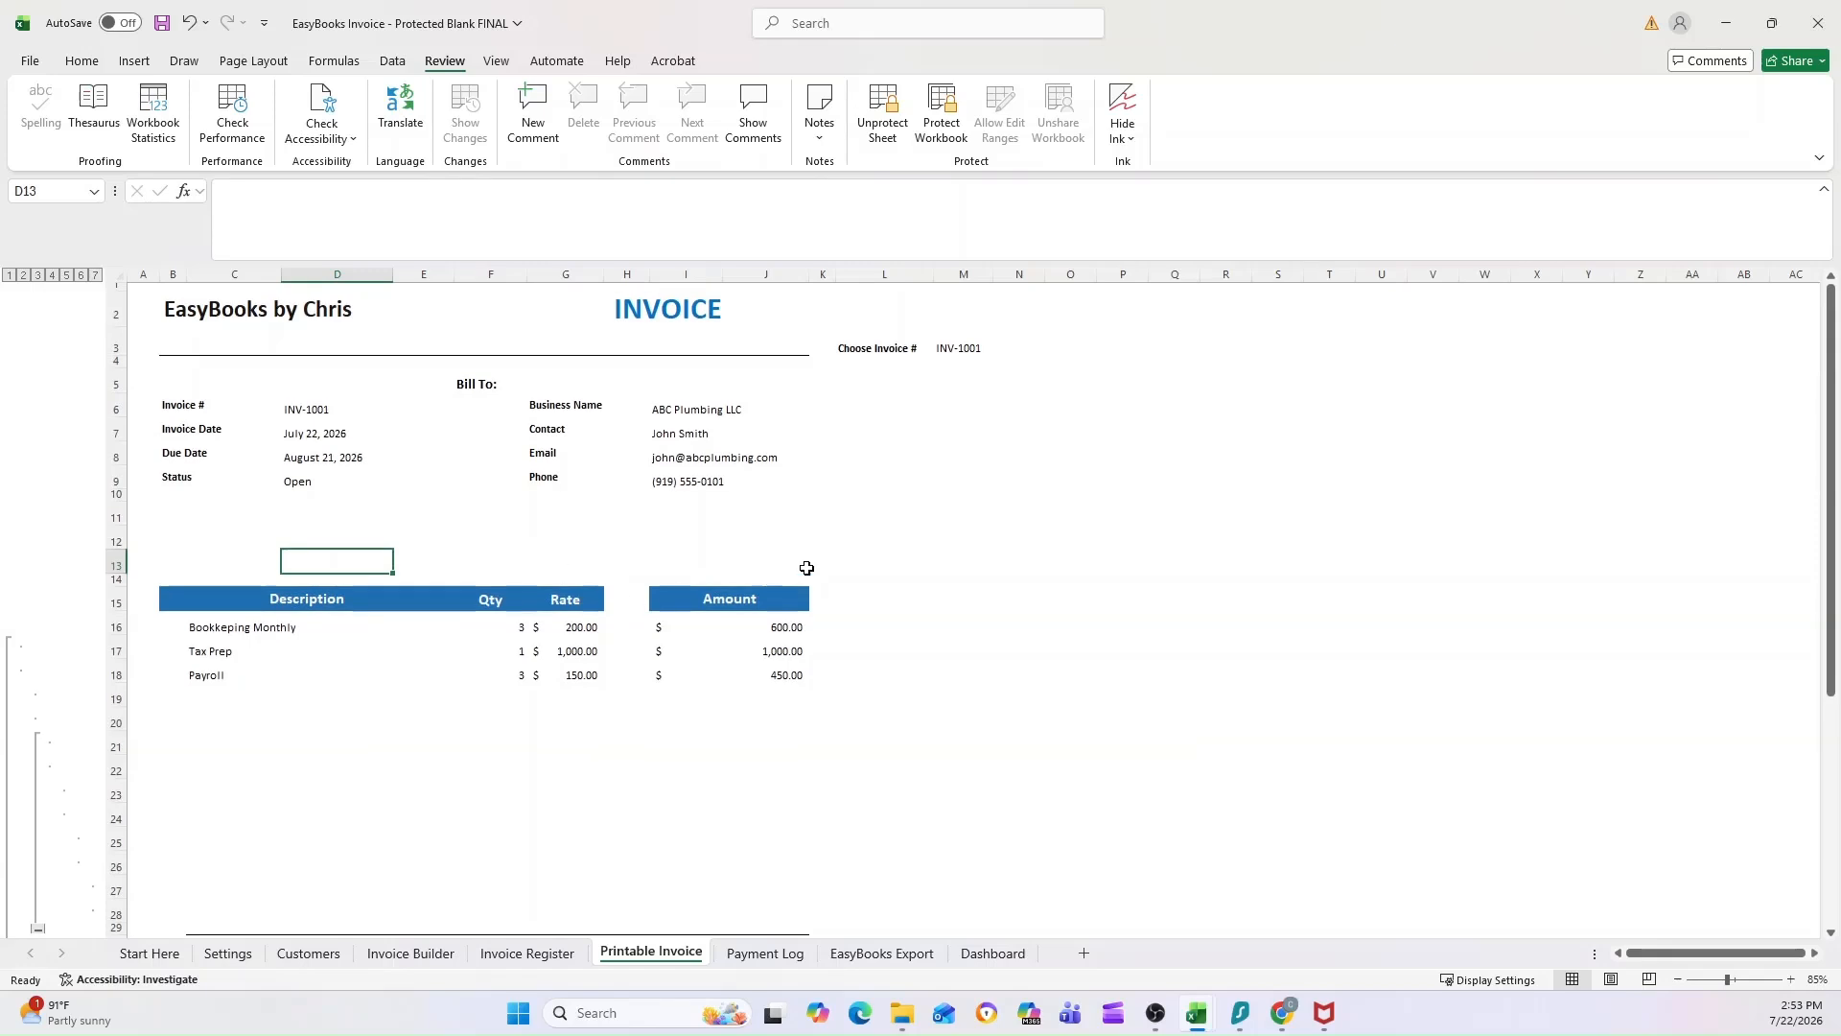
Step: Preview the printable invoice for printing with Microsoft Print to PDF, check the enlarged page, and return to the sheet without printing
click(856, 554)
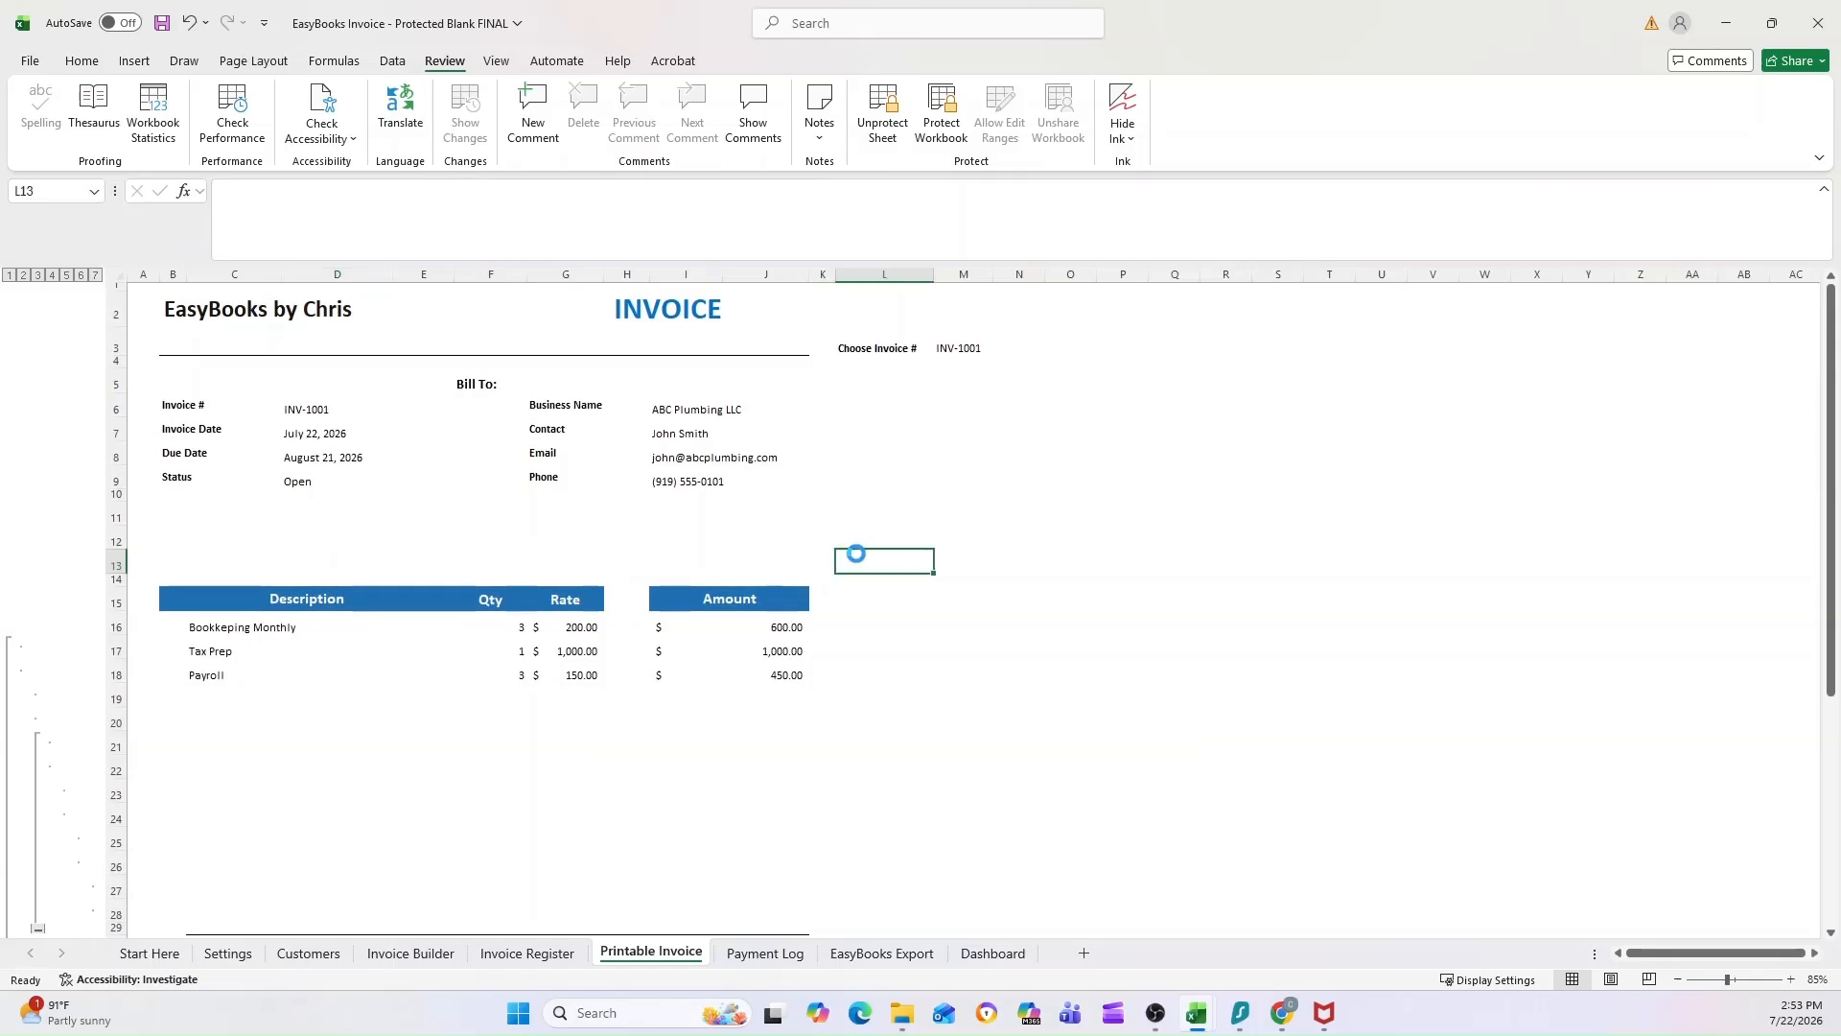
key(ctrl+p)
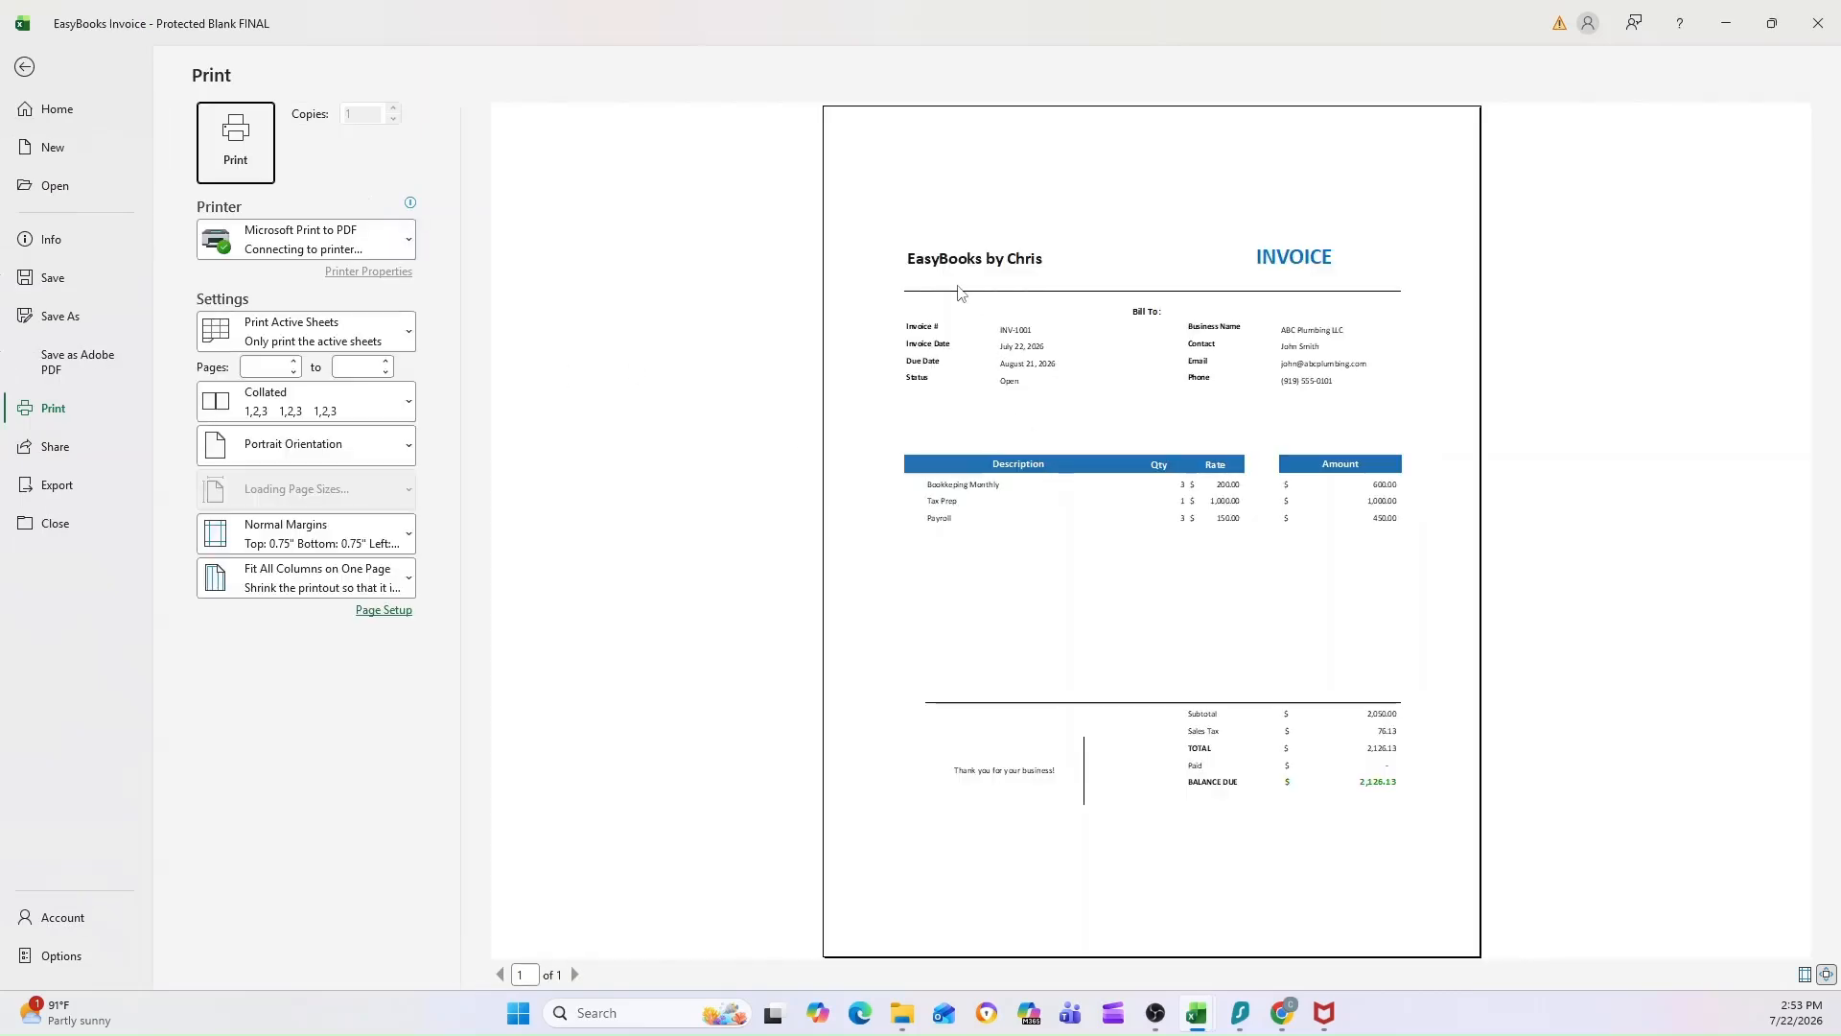
click(1014, 423)
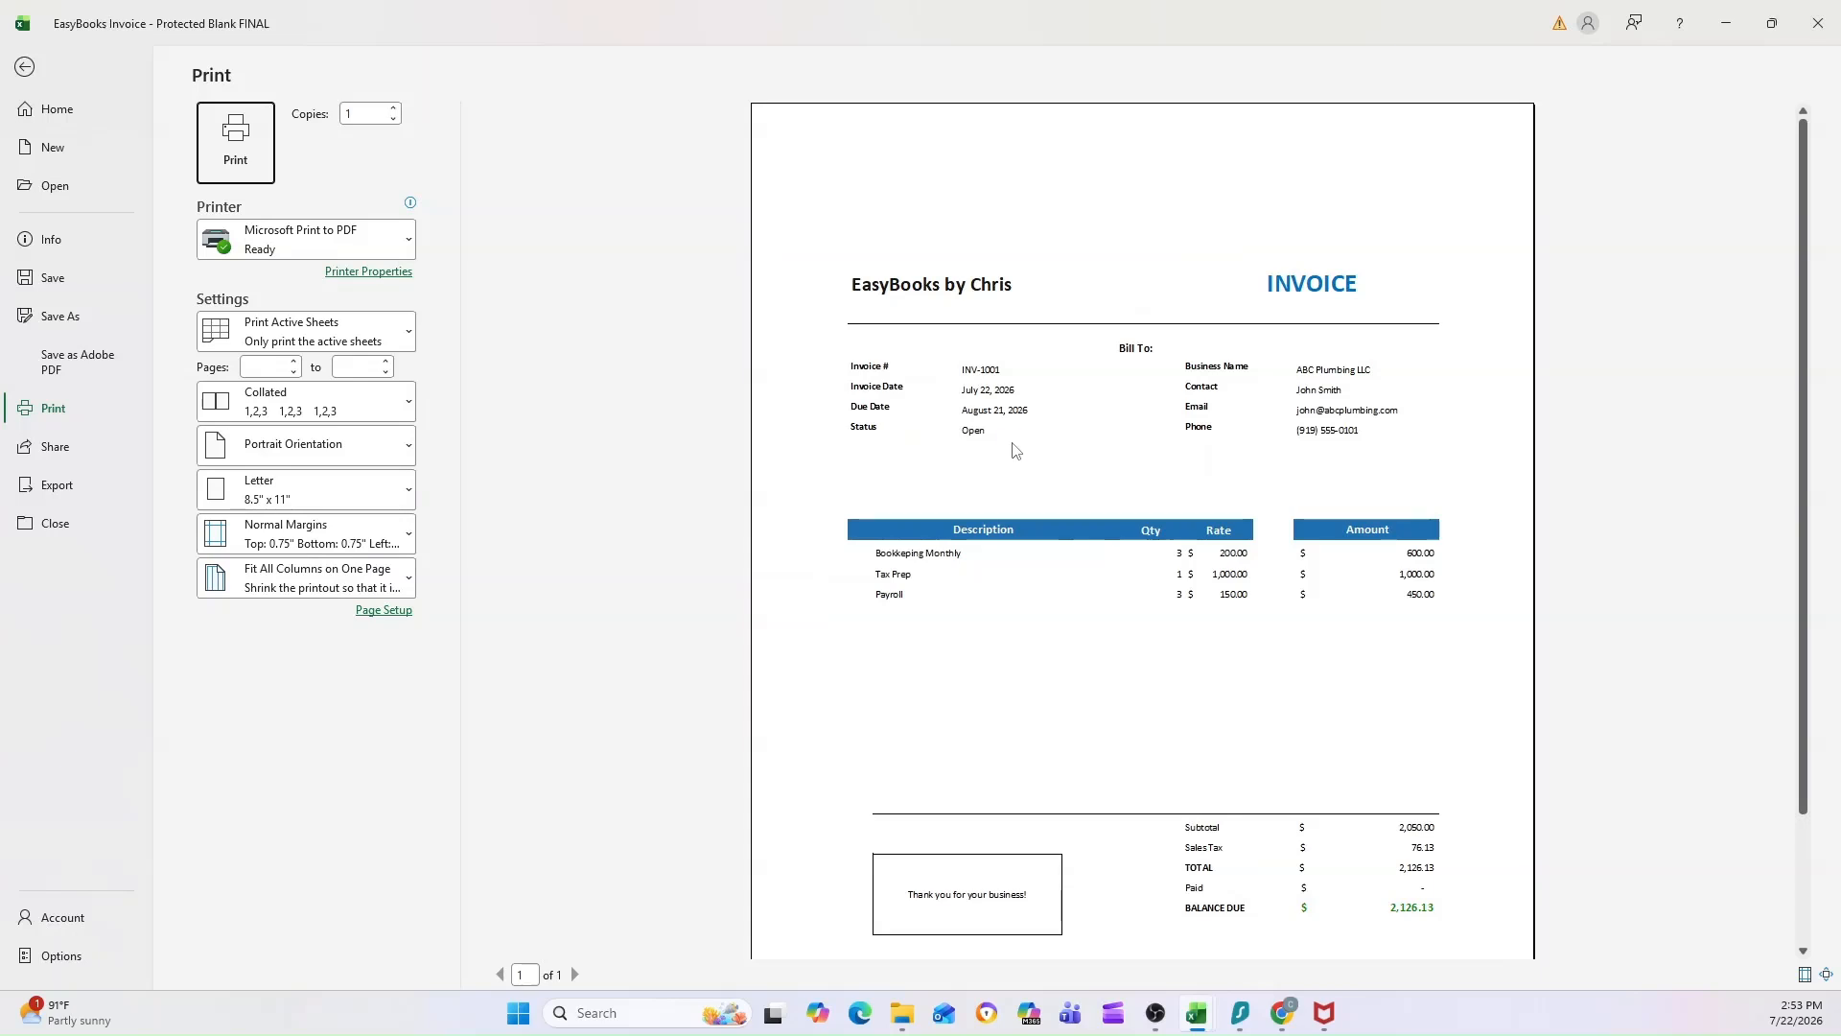
scroll(1014, 441, down, 1)
scroll(1109, 281, down, 1)
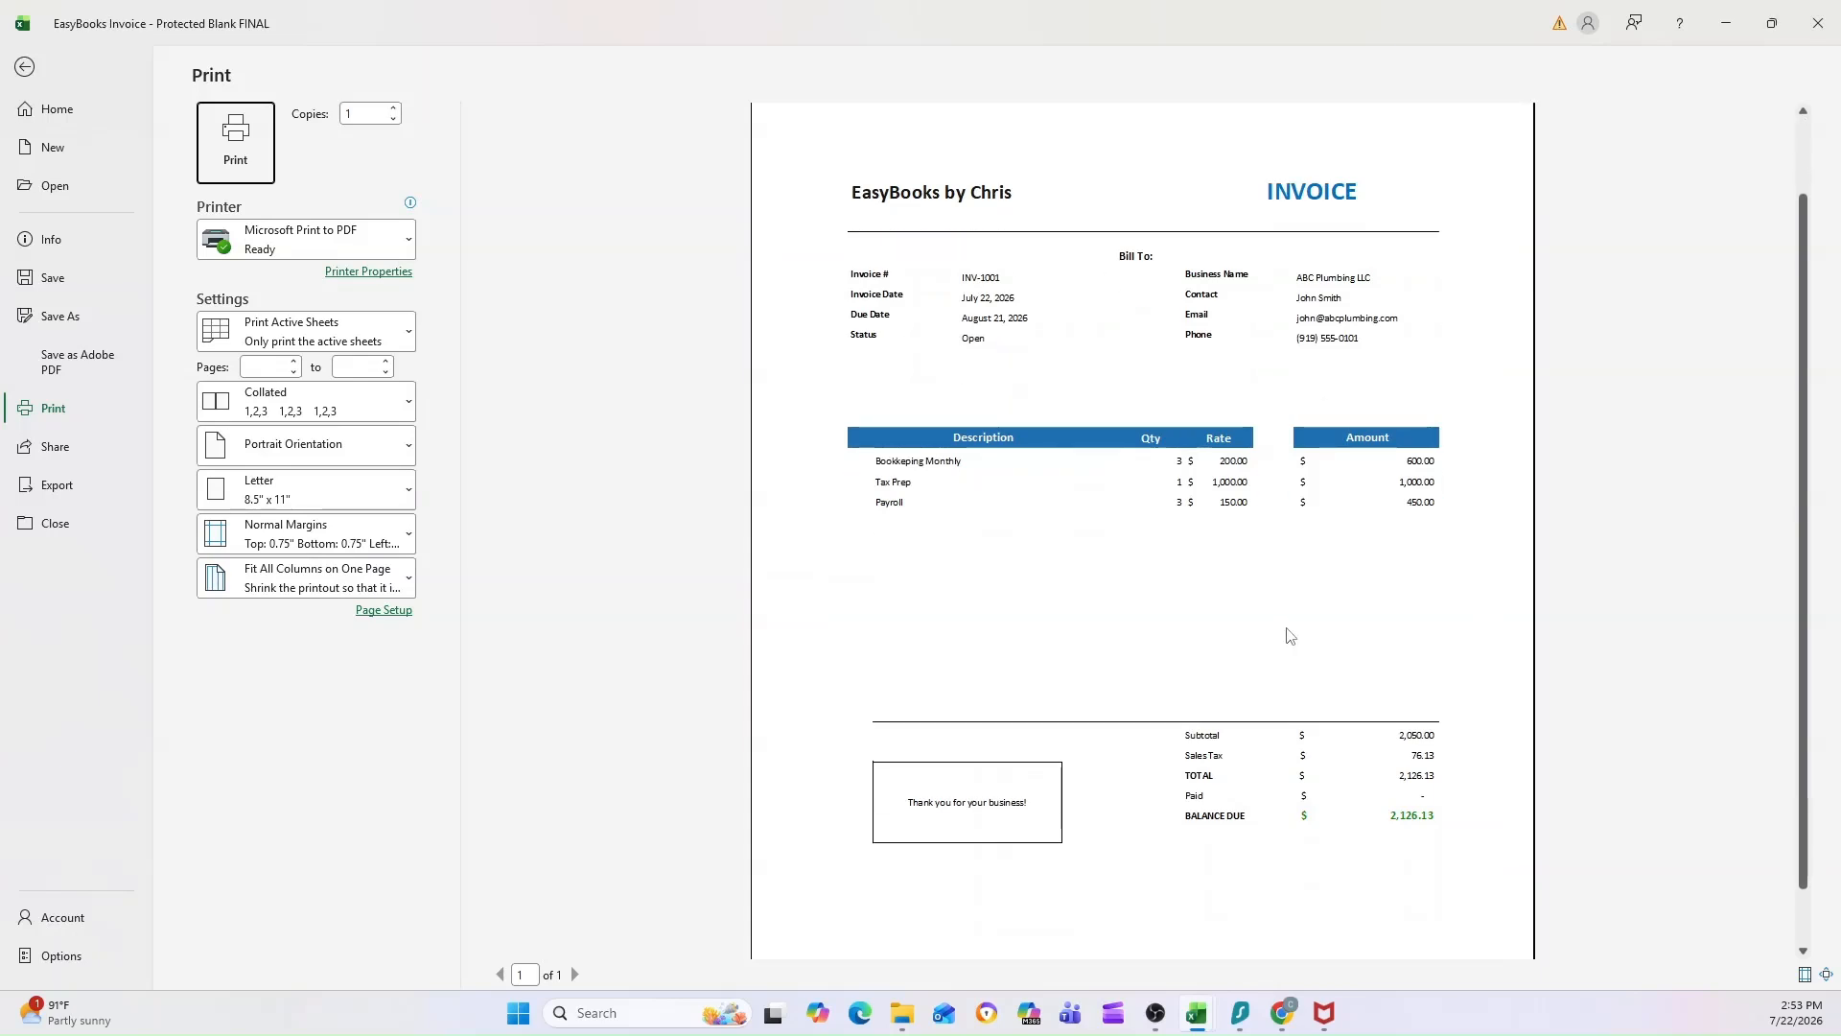
scroll(1060, 341, up, 1)
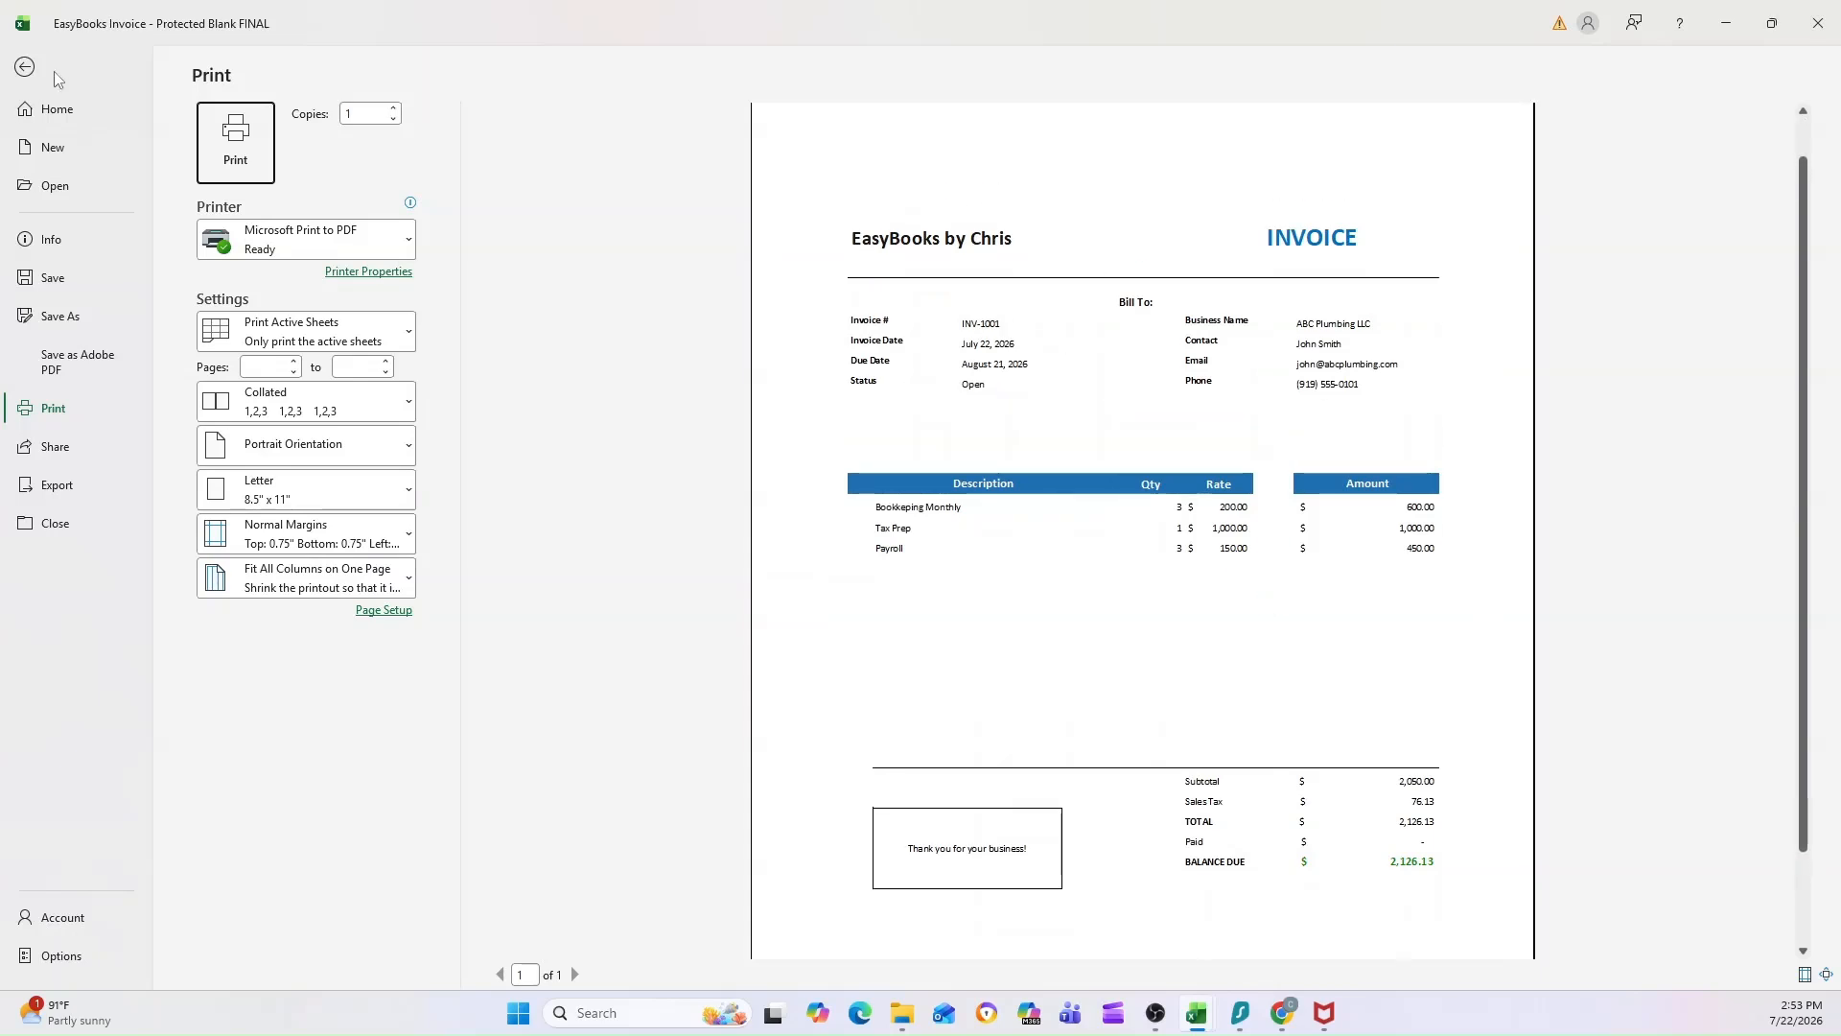
click(24, 66)
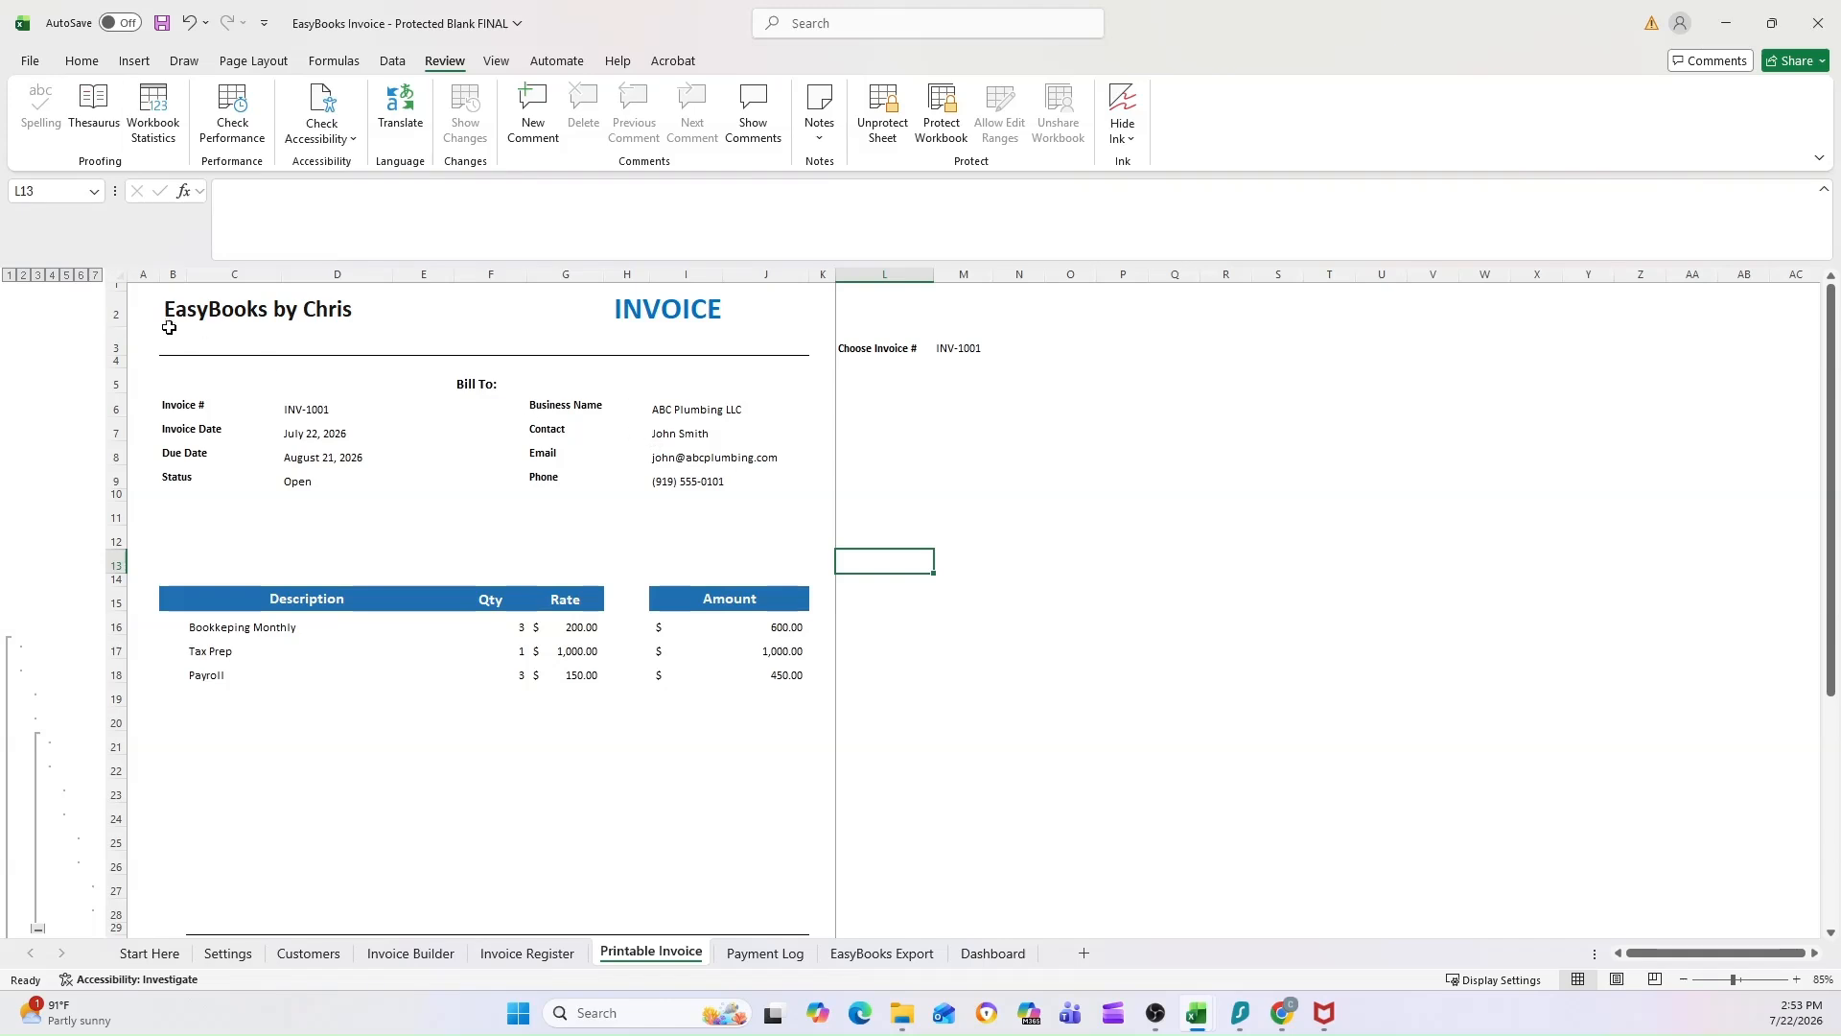
Step: Compare the business name heading on the Printable Invoice and the Invoice Register title with the Business Name entry in Settings
click(200, 311)
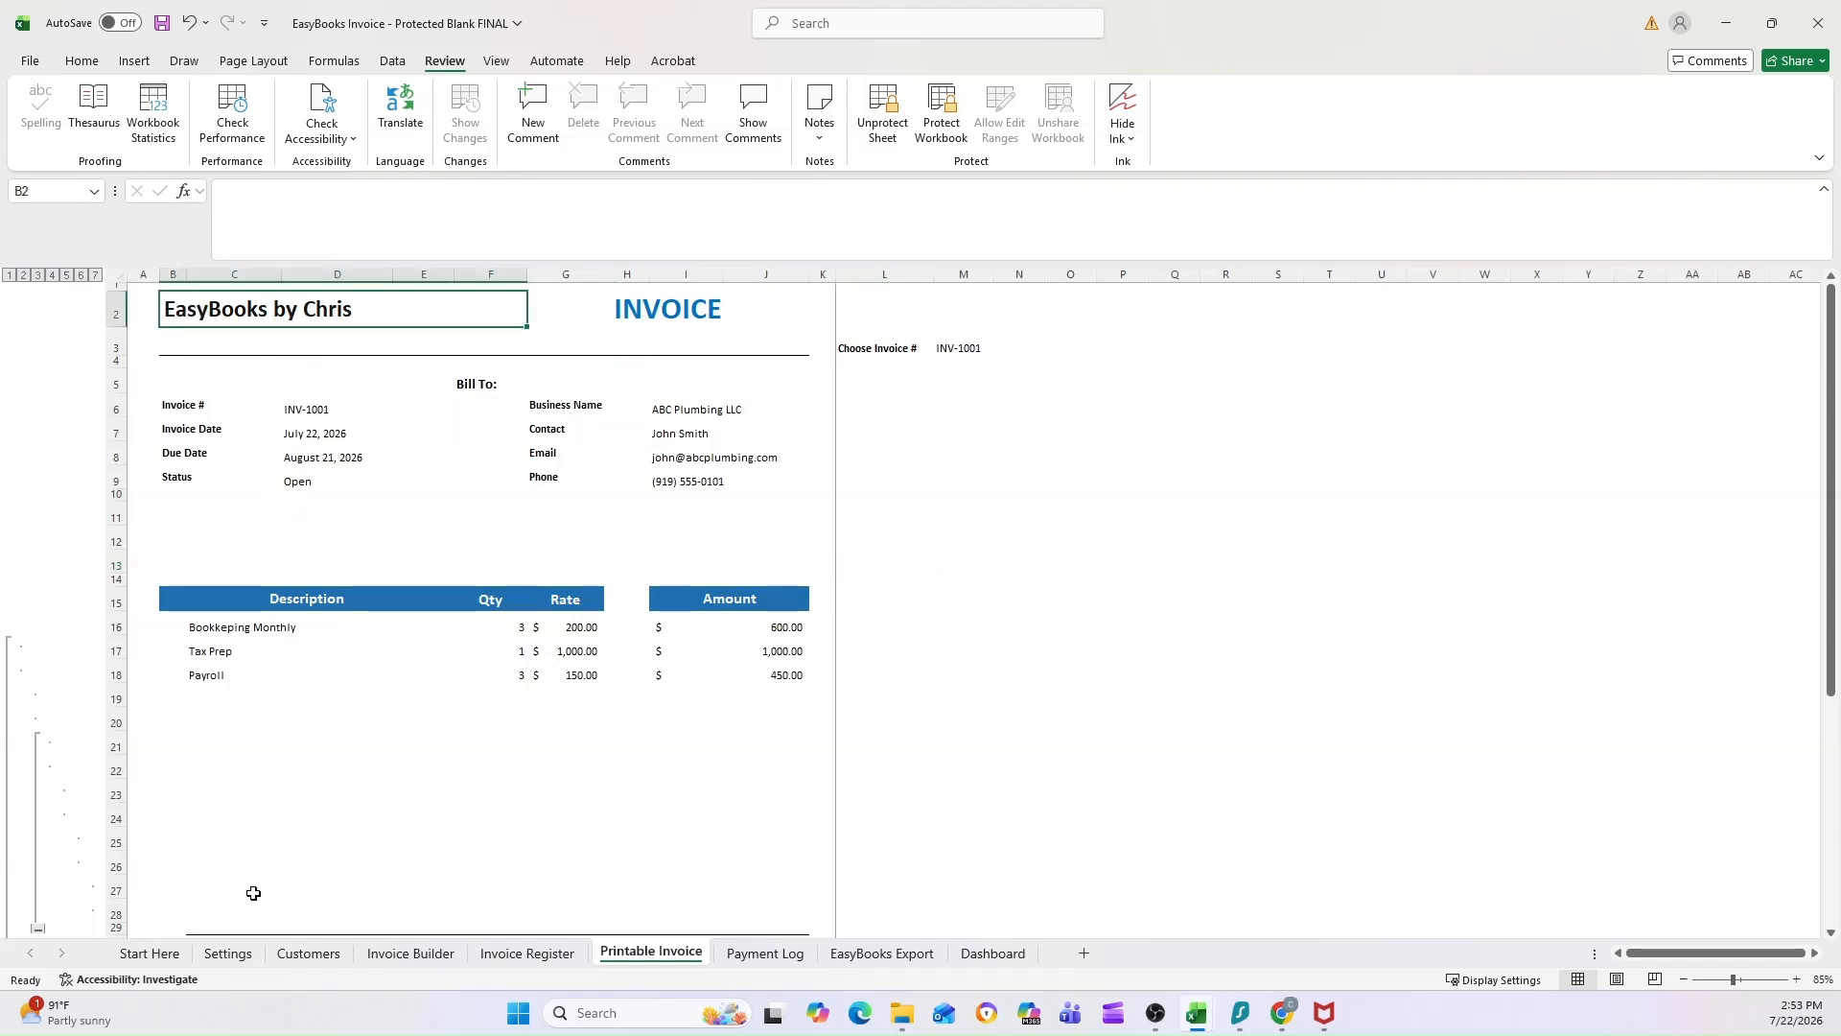
click(221, 953)
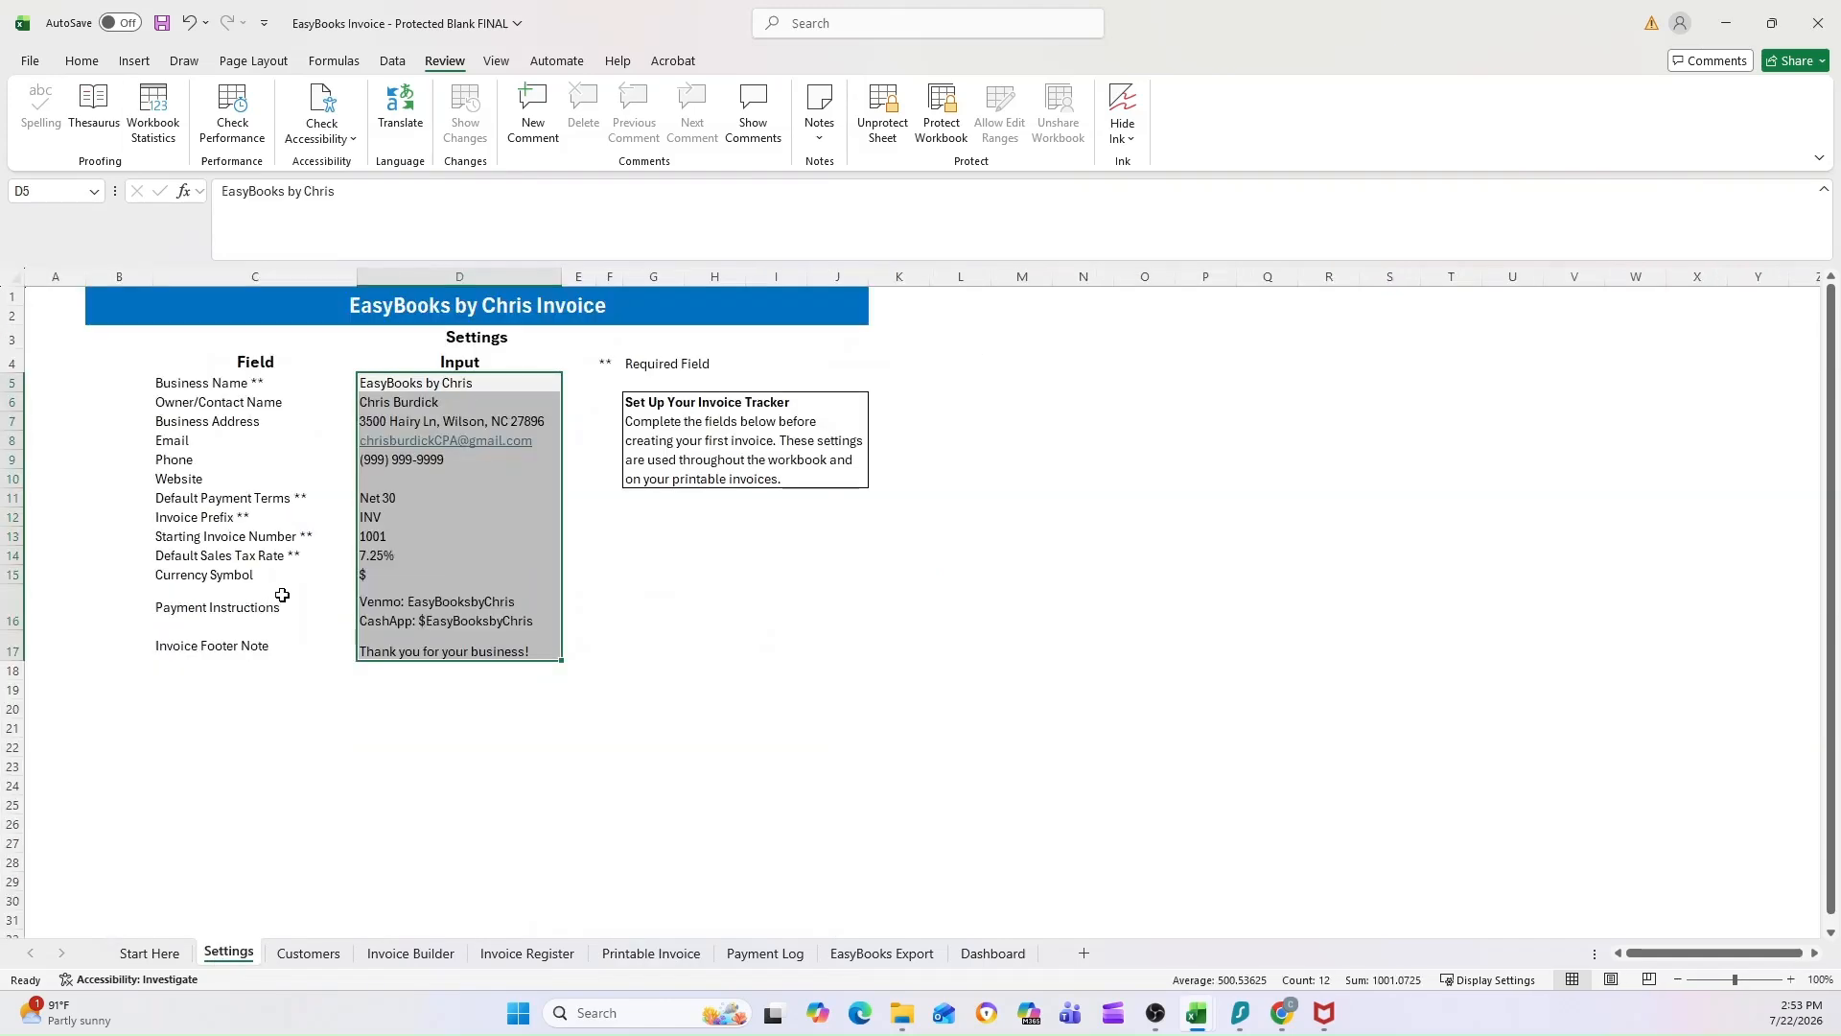
click(398, 384)
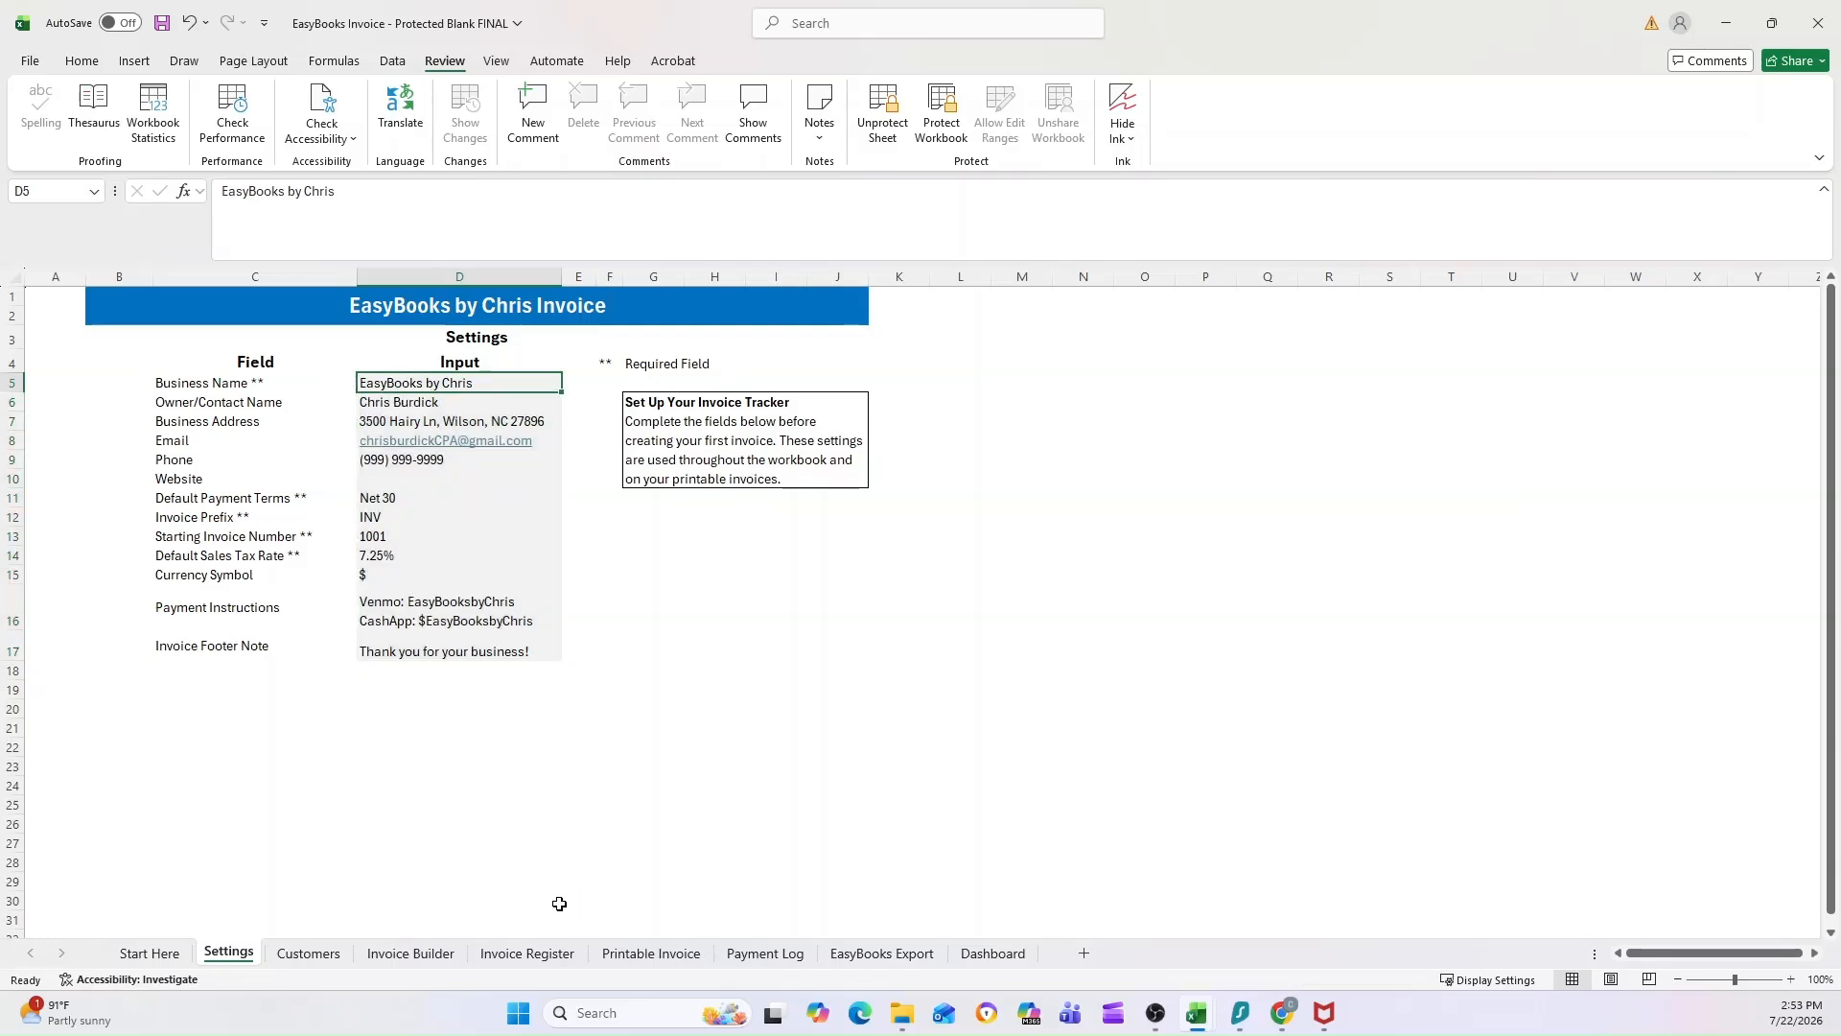
click(627, 951)
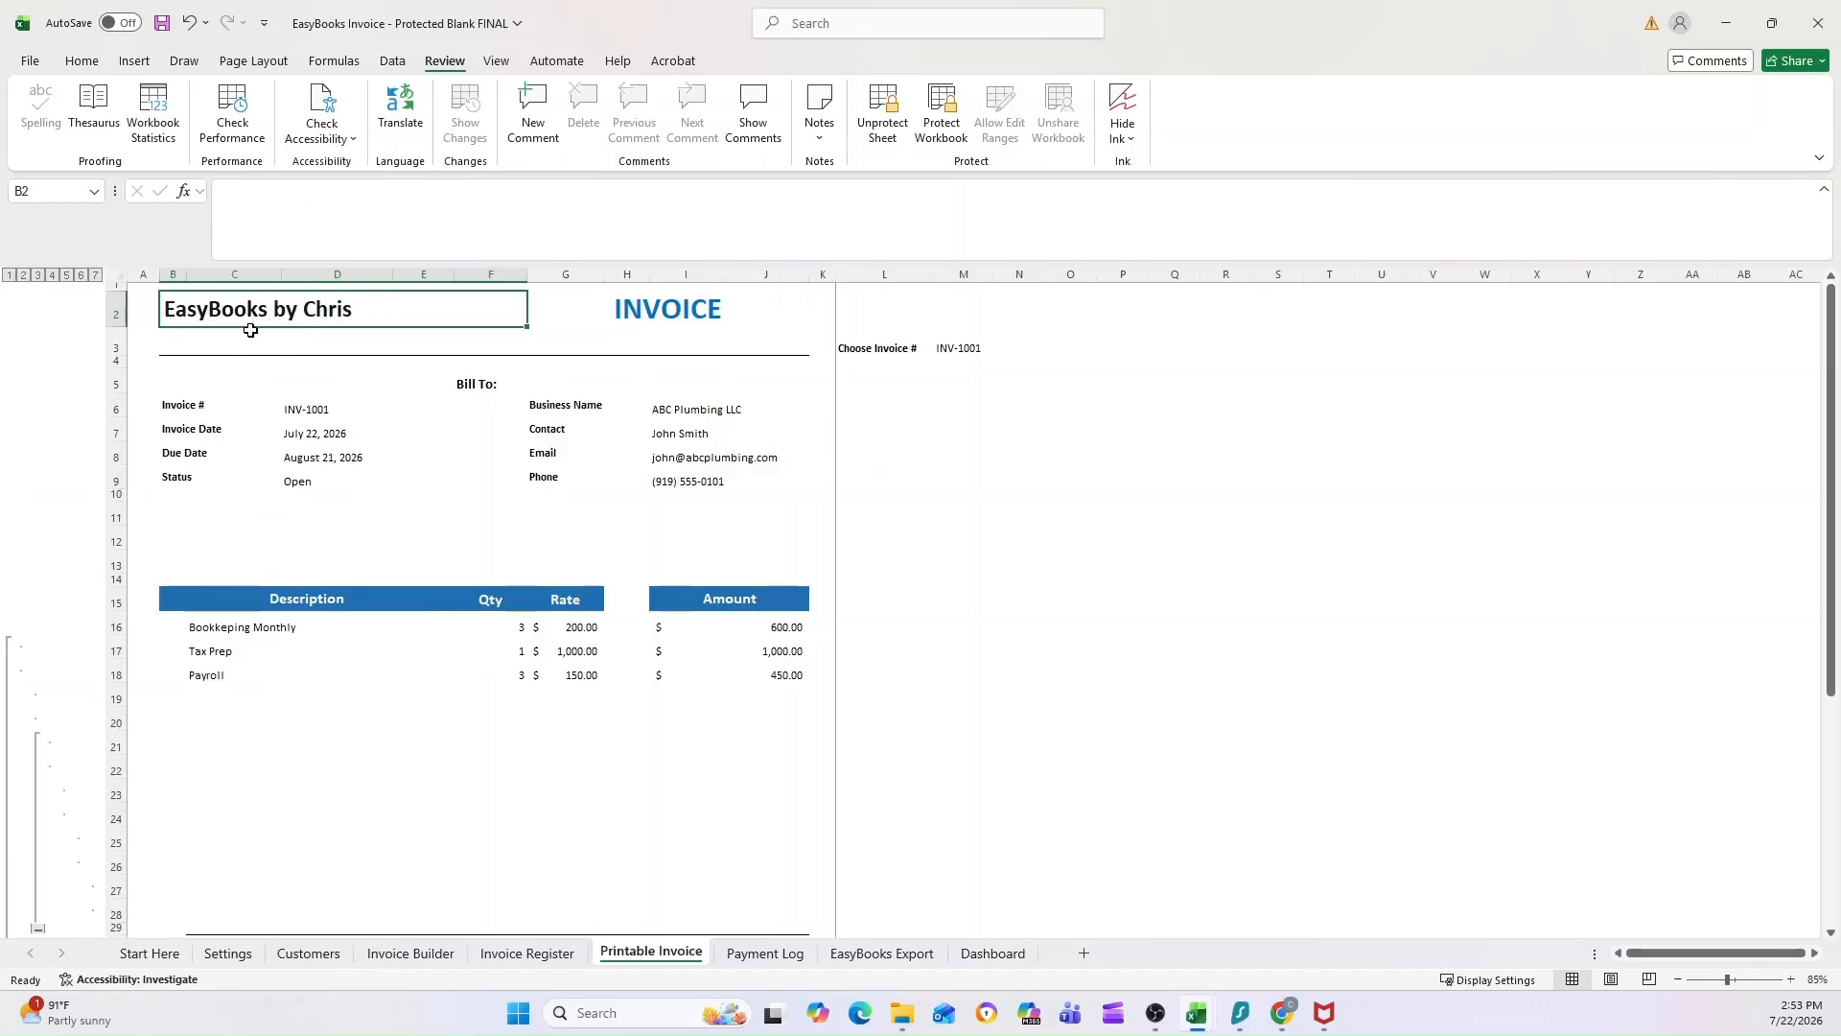
click(530, 954)
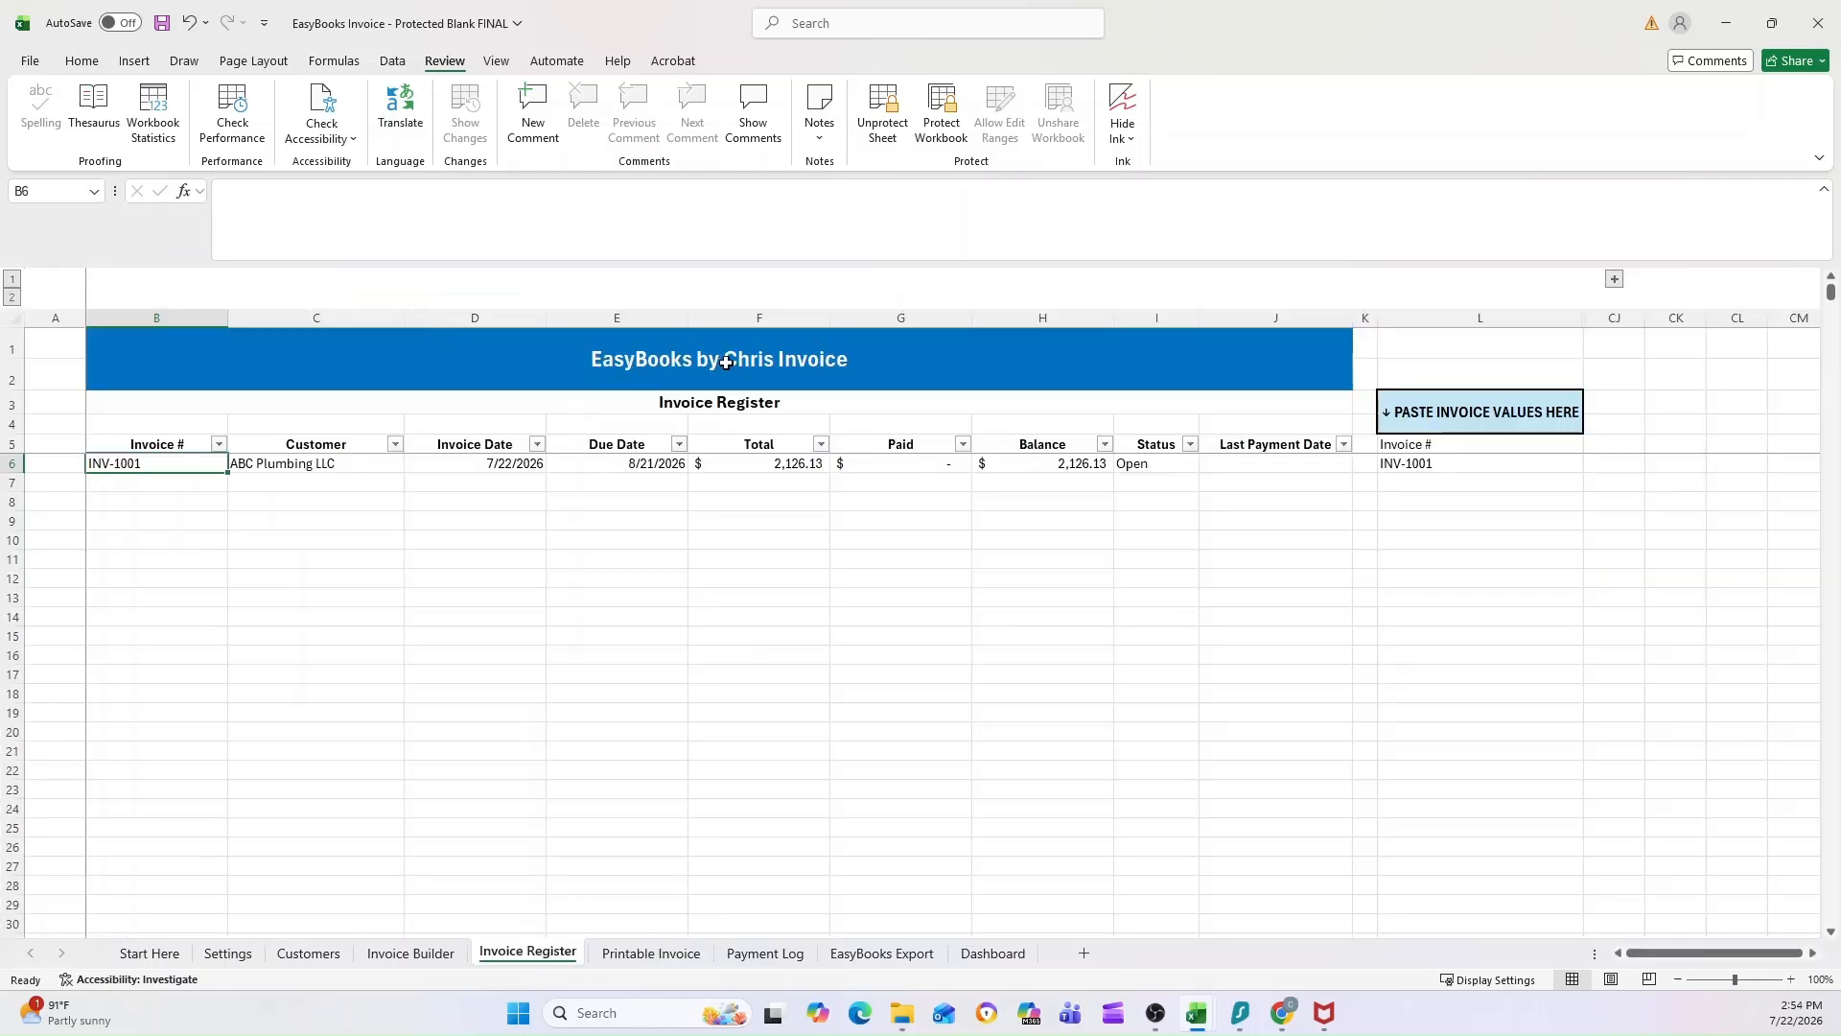
click(639, 361)
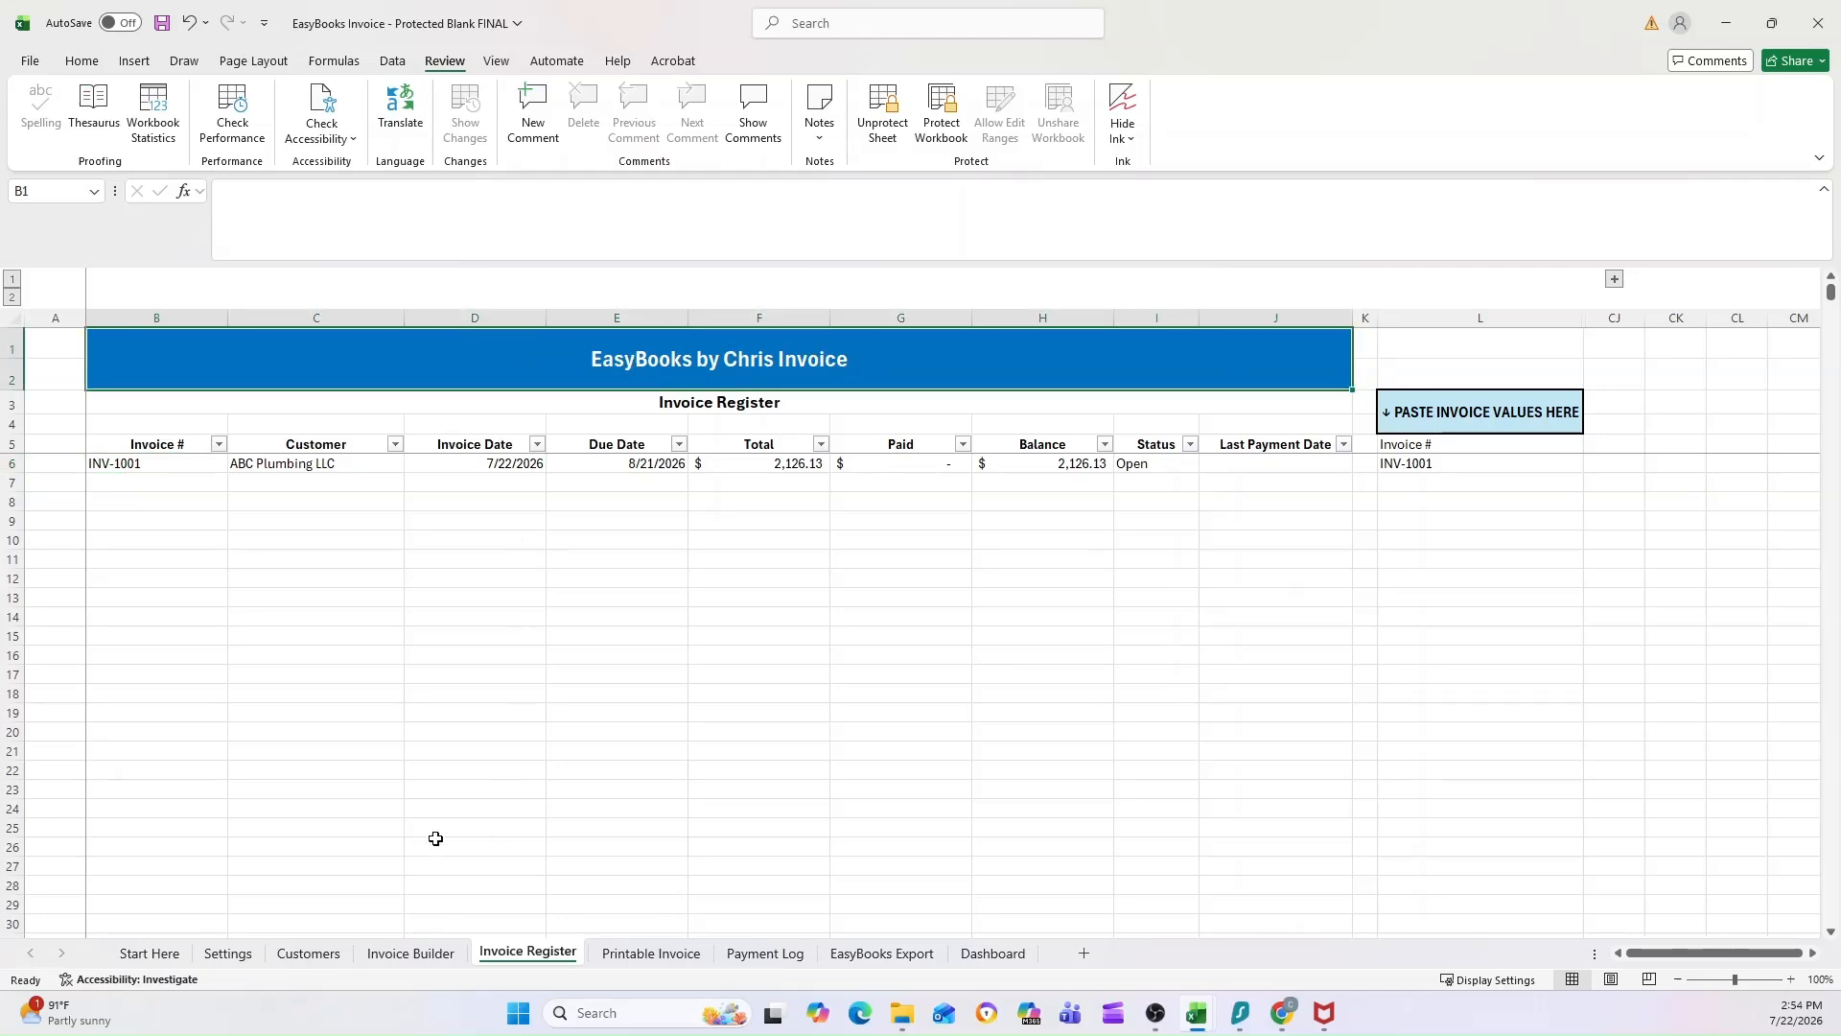
Step: Review the Settings, Customers, Invoice Register and Printable Invoice sheets, and check the cleared Invoice Builder down to its totals
click(422, 954)
click(233, 954)
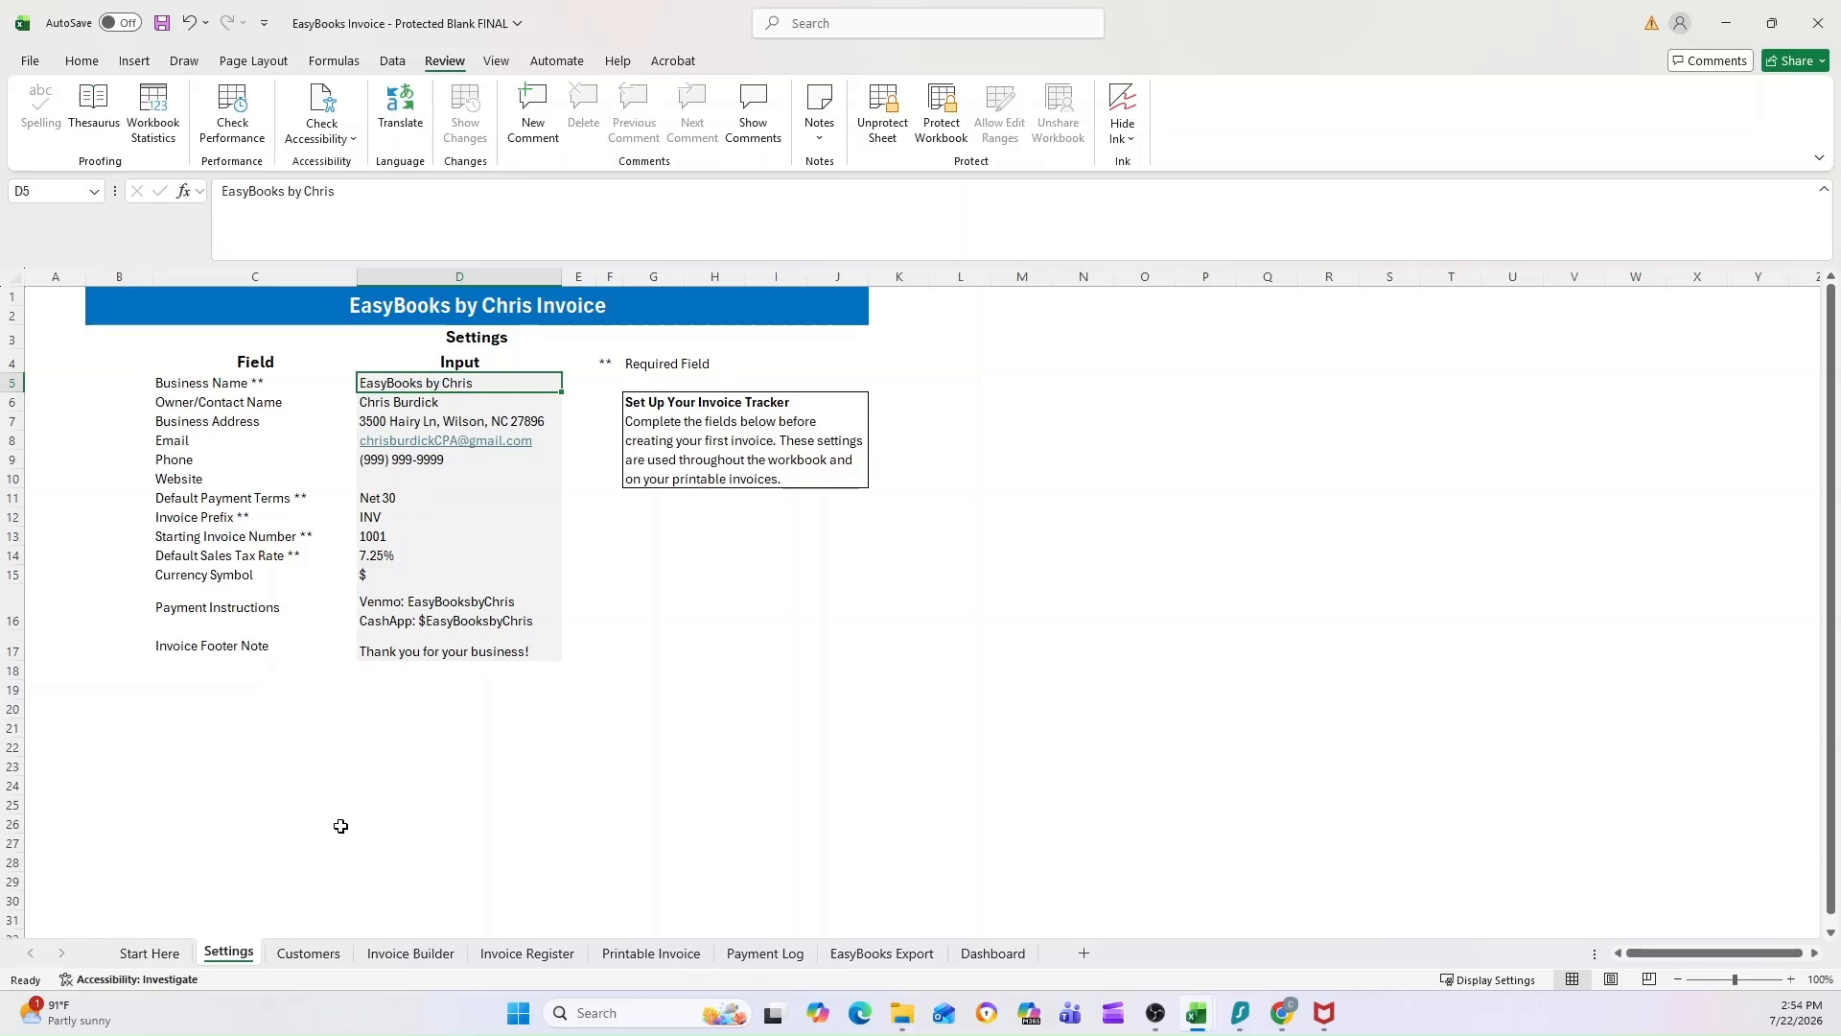
click(316, 953)
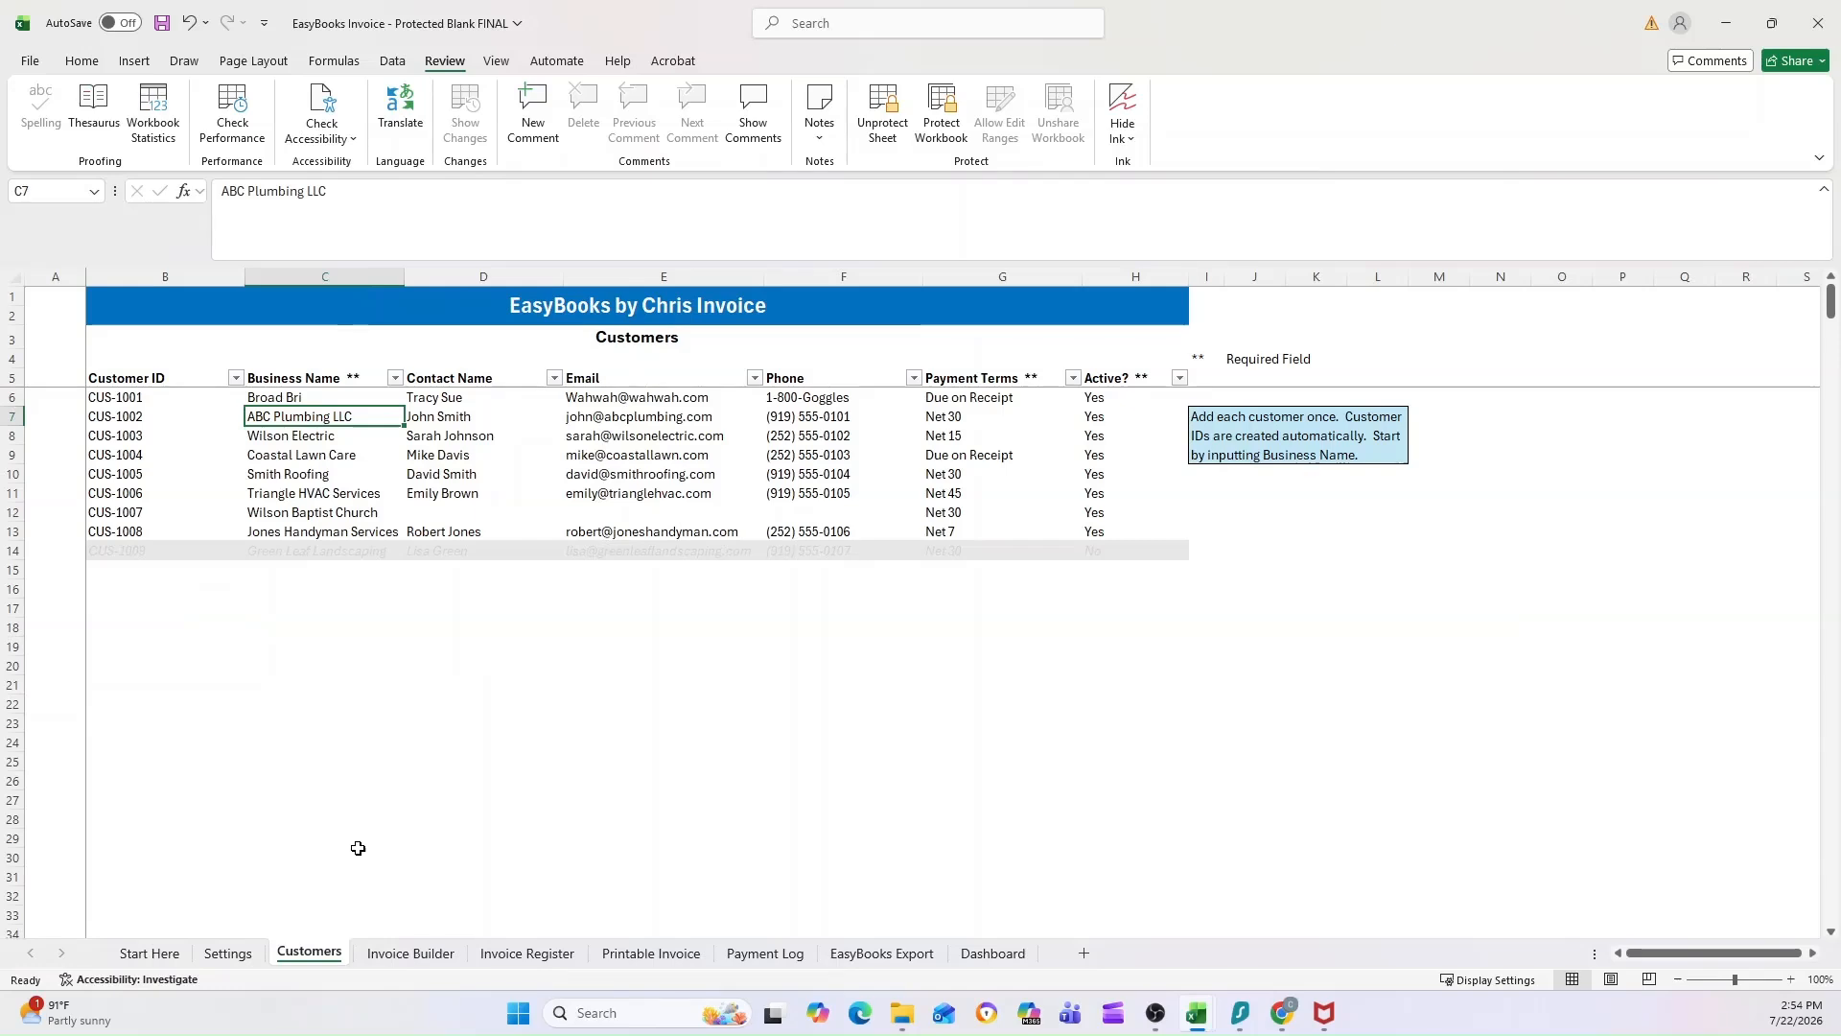
click(420, 951)
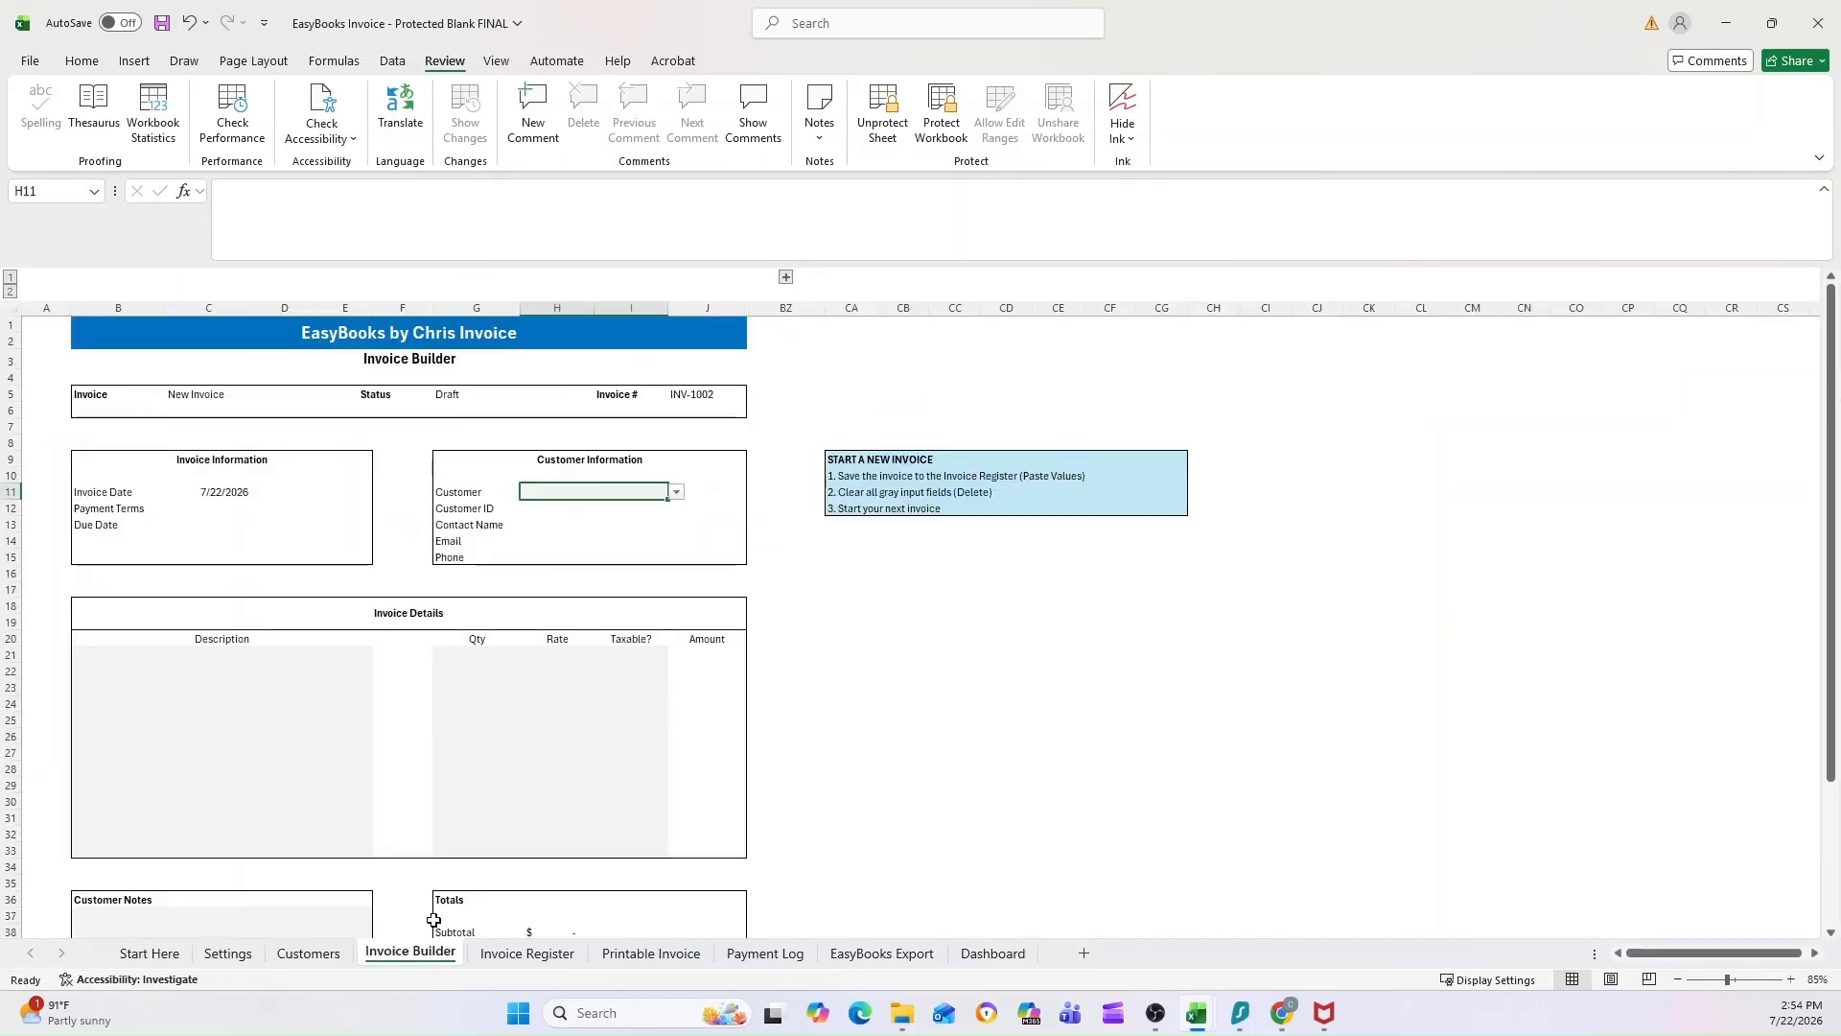
click(541, 961)
click(651, 953)
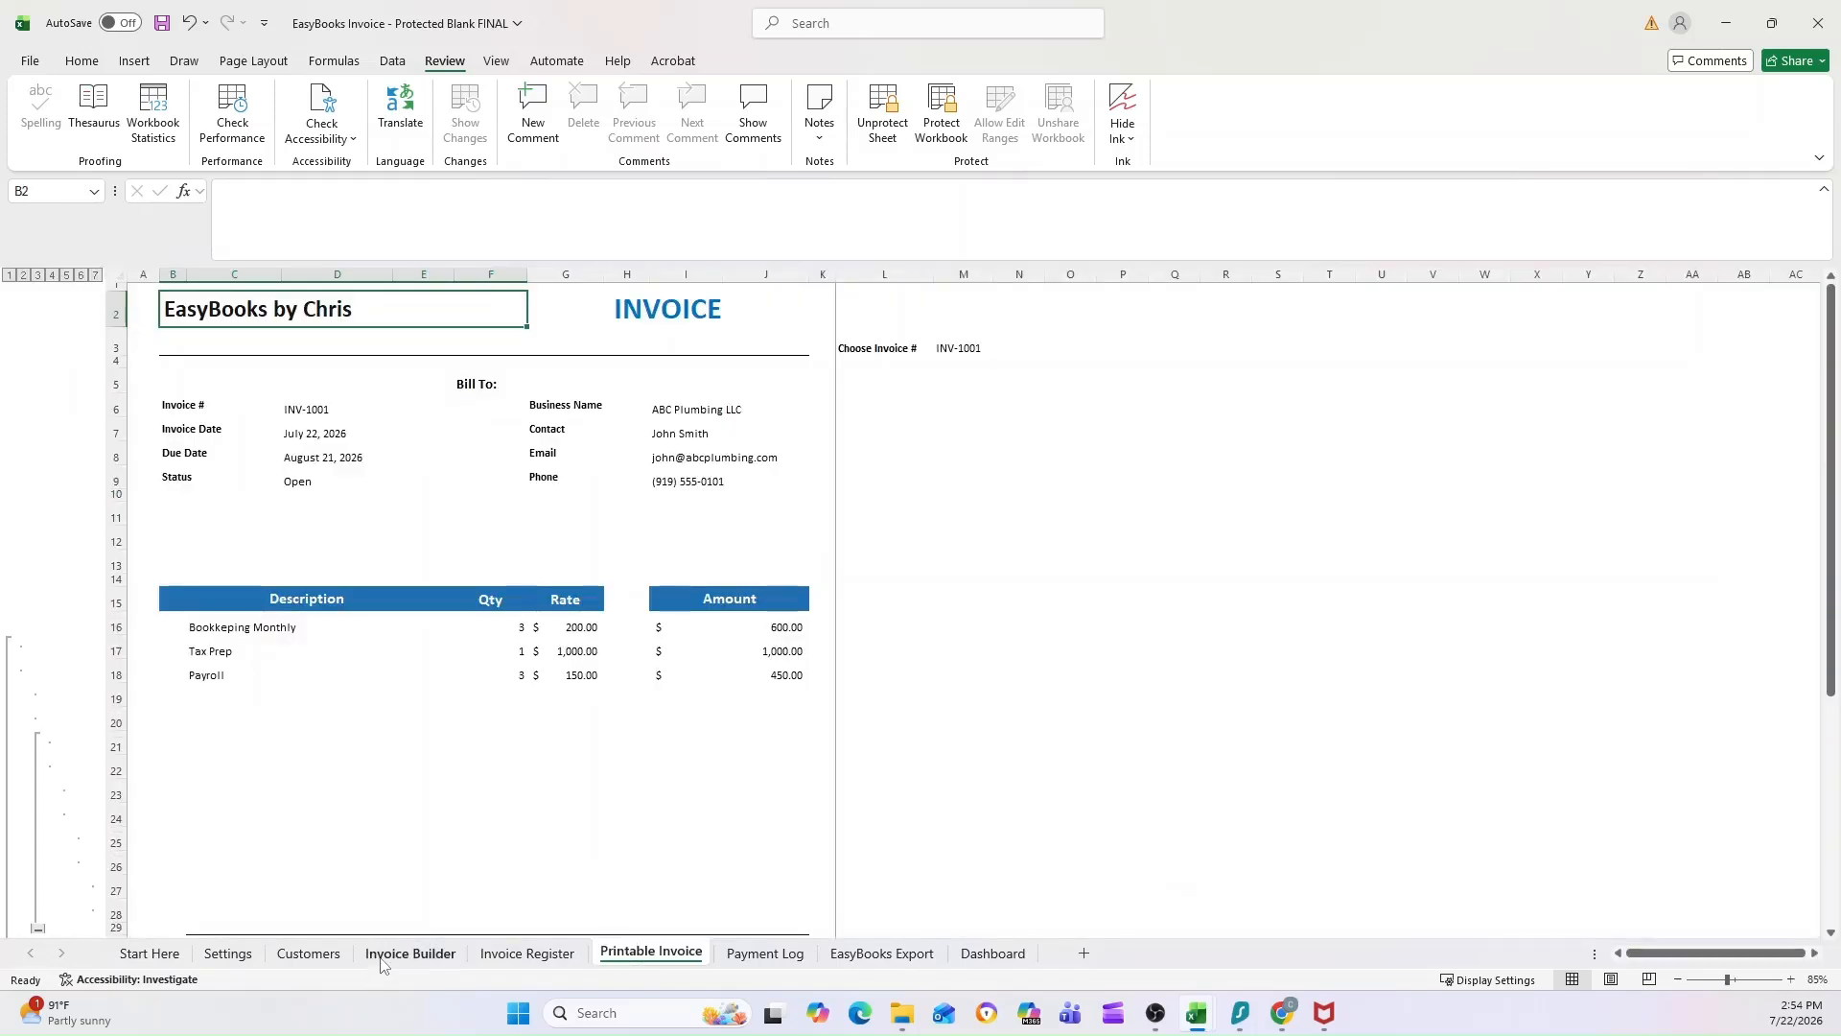
click(410, 953)
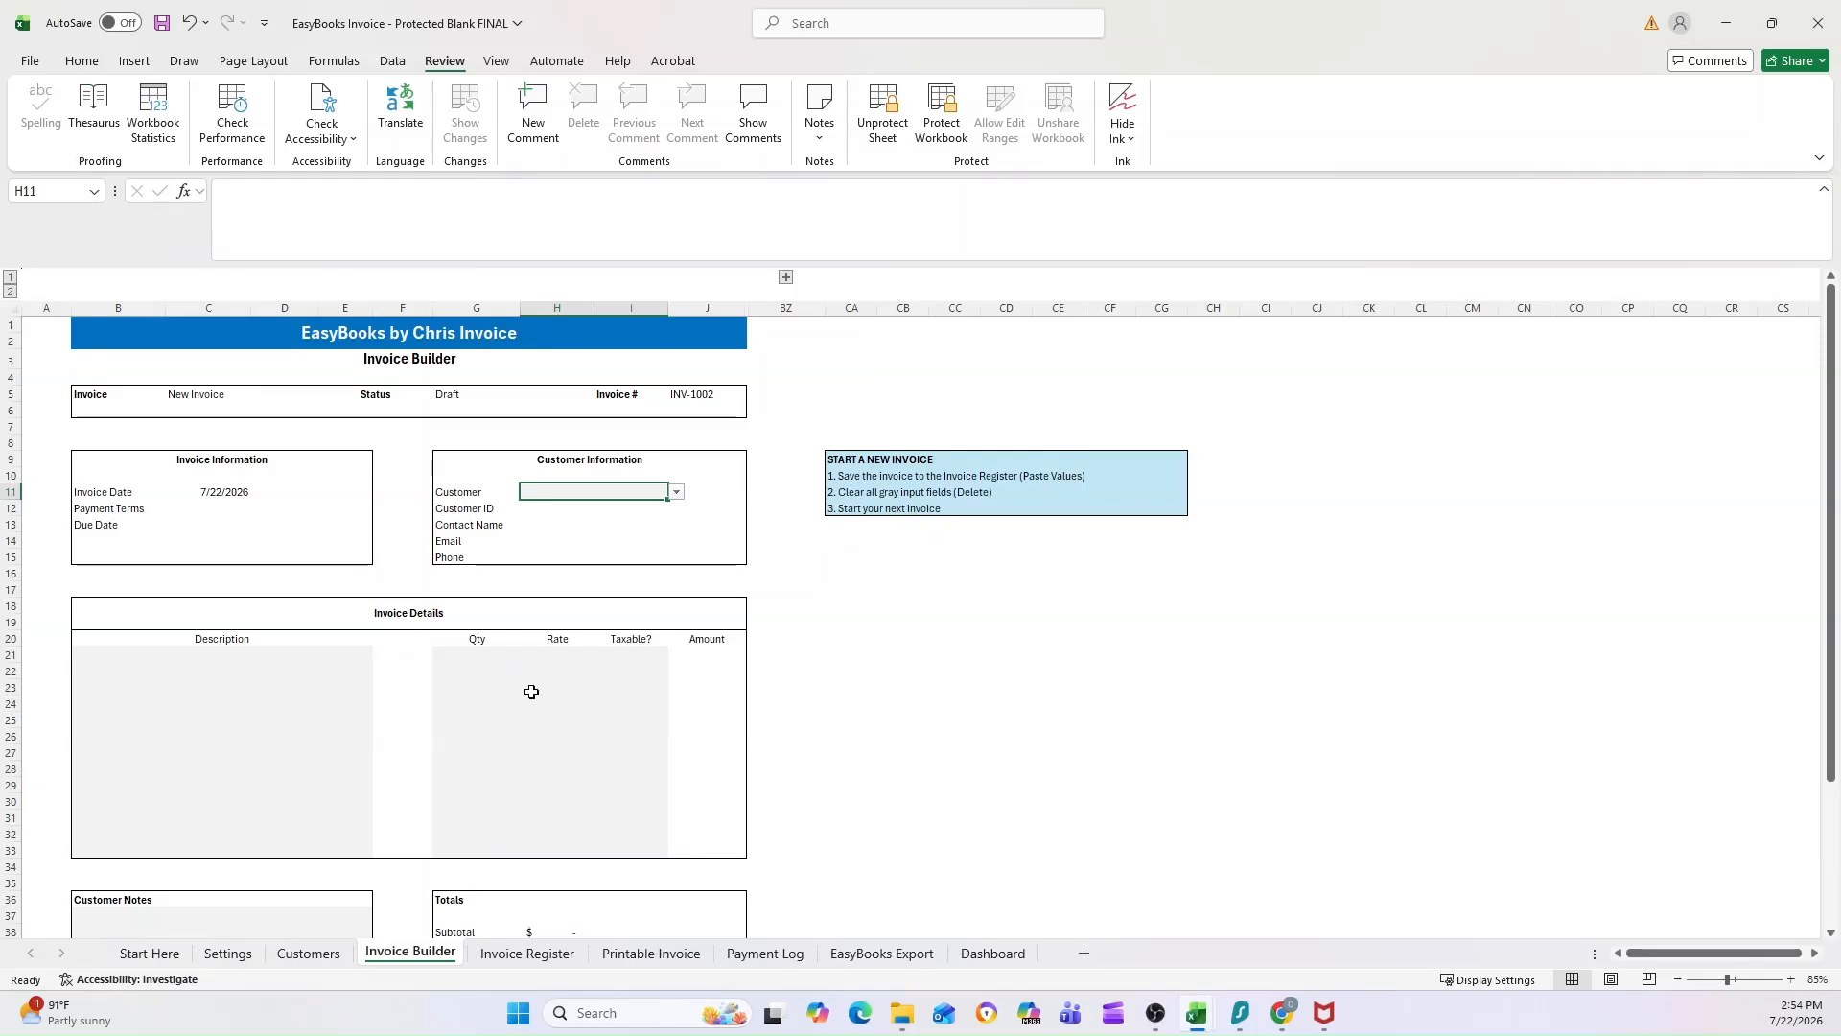
scroll(446, 586, down, 2)
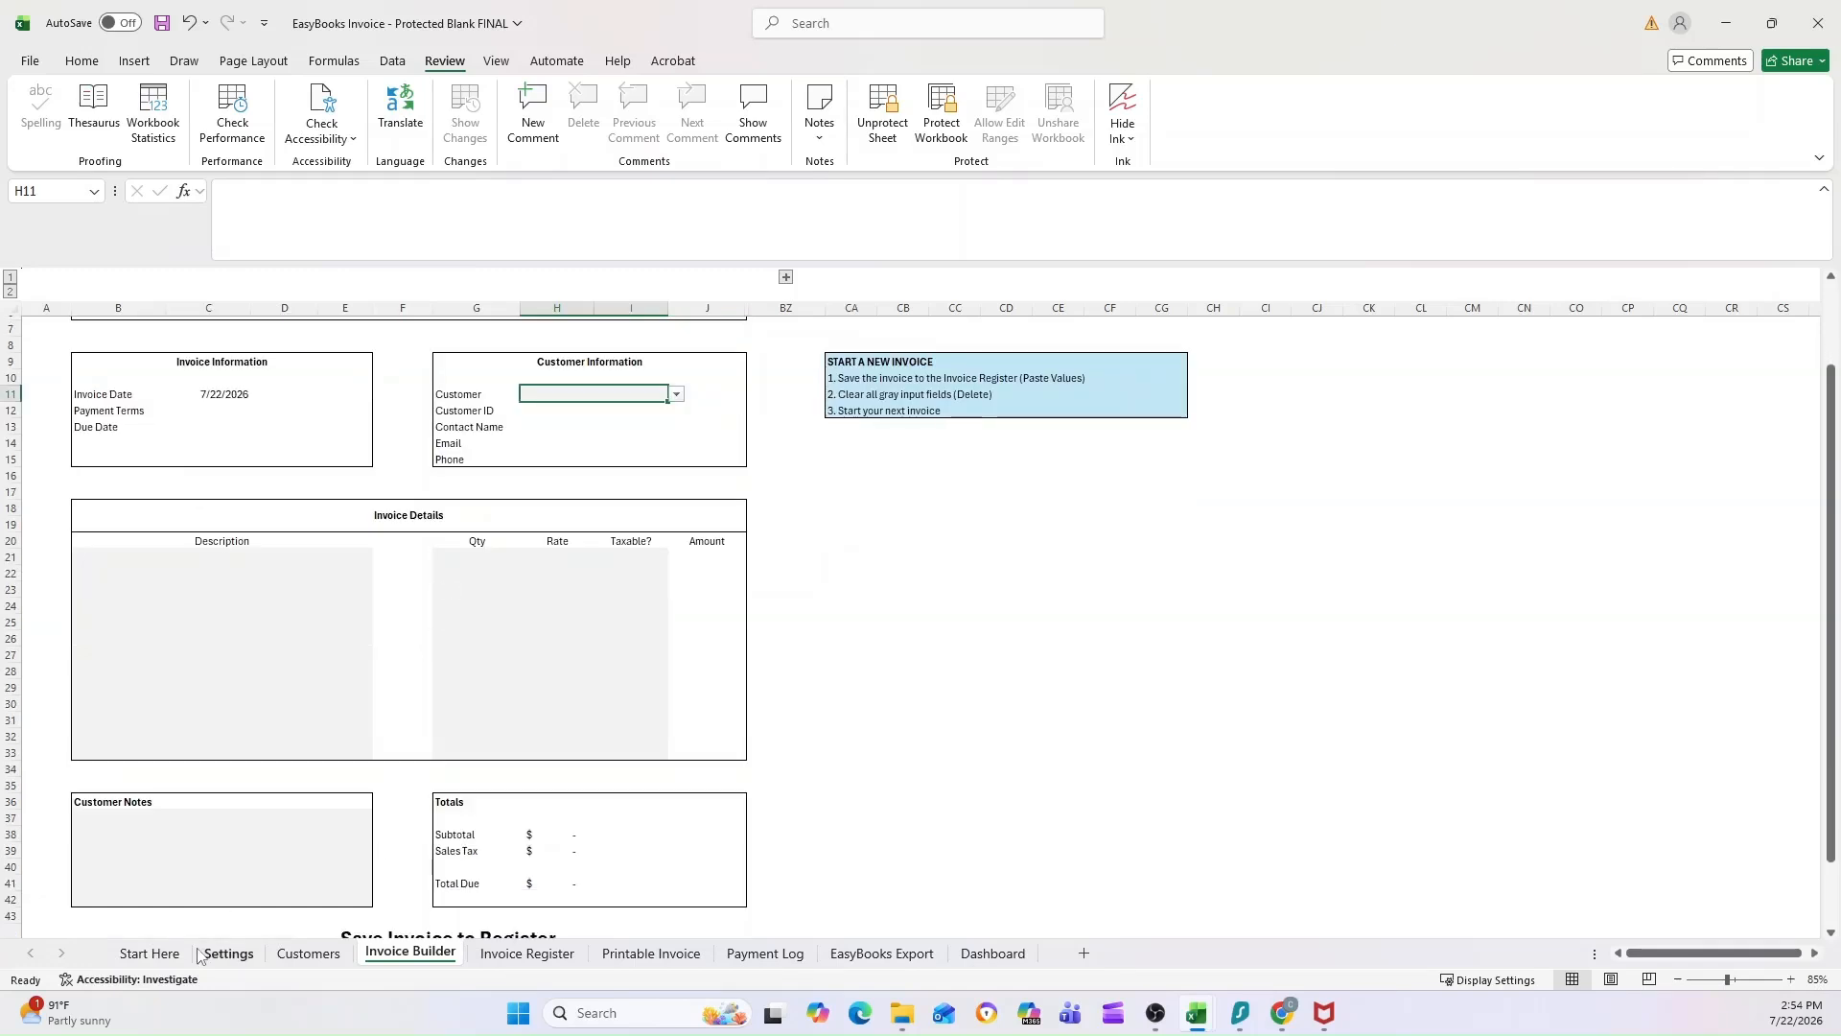
Step: Read the Workbook Overview, Important Notes and Need Help sections on the Start Here sheet
click(149, 953)
scroll(406, 726, down, 8)
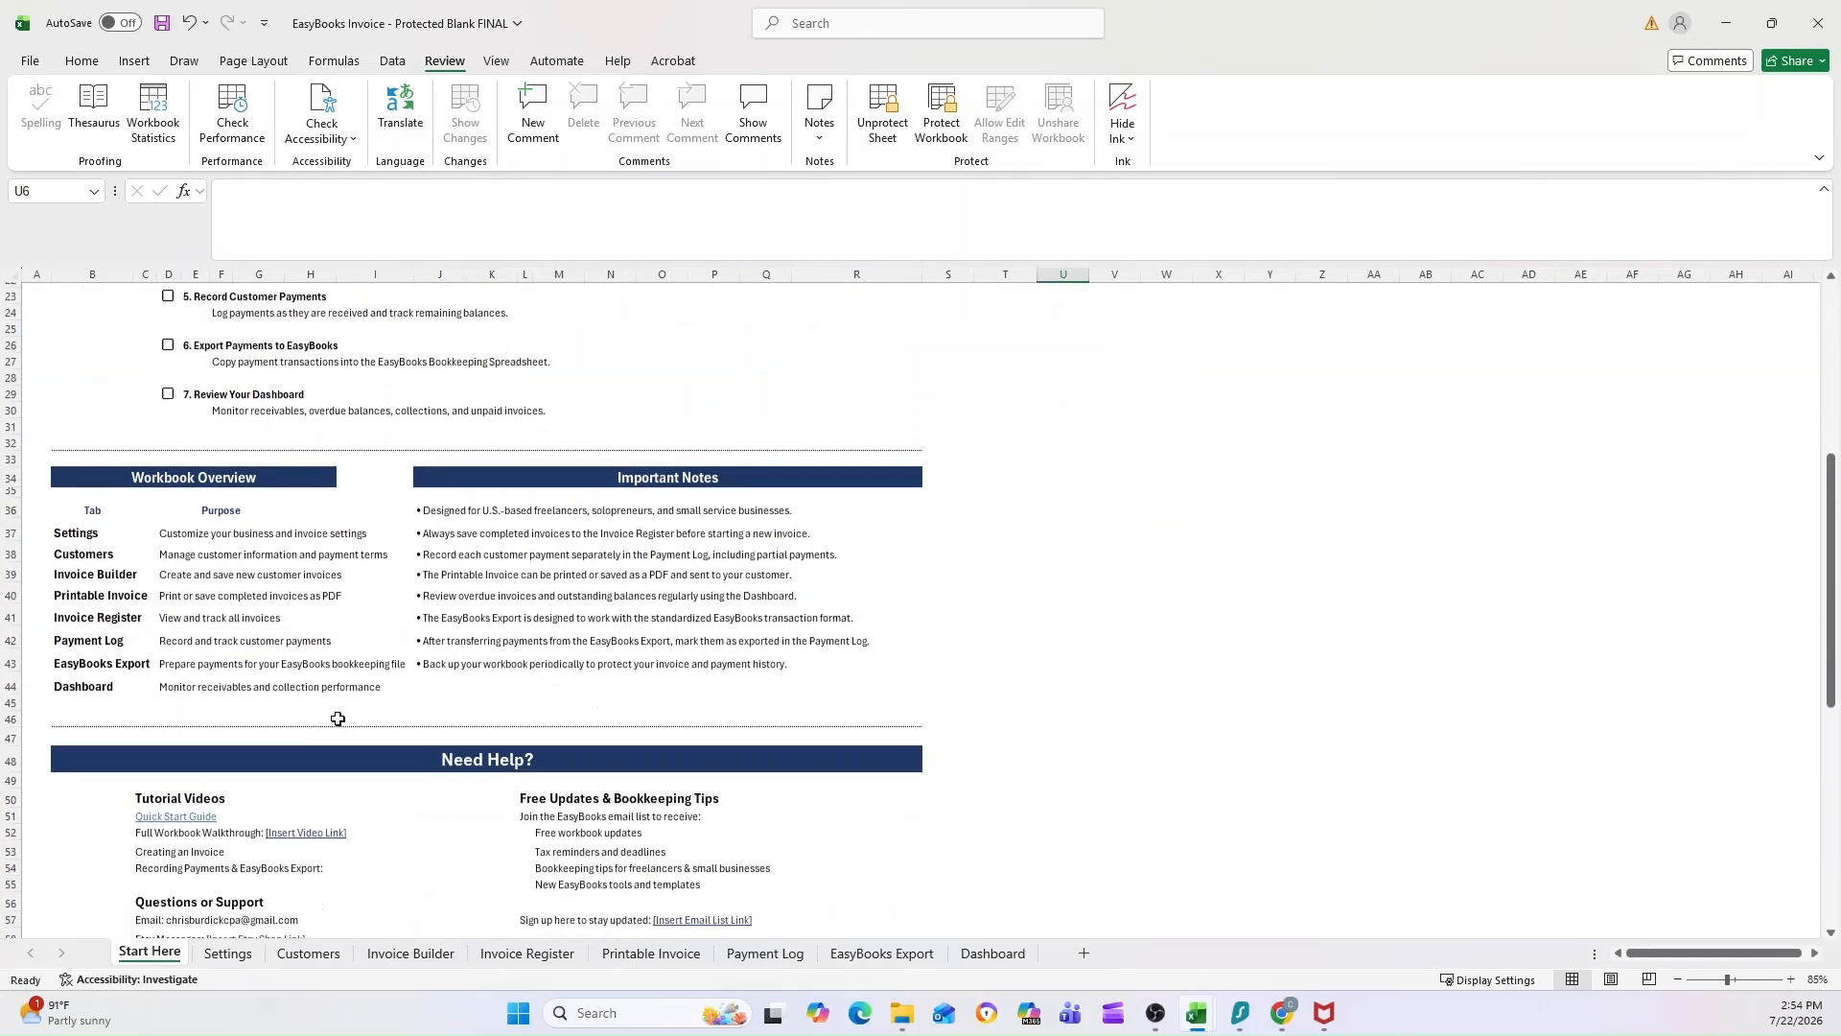
scroll(451, 674, down, 3)
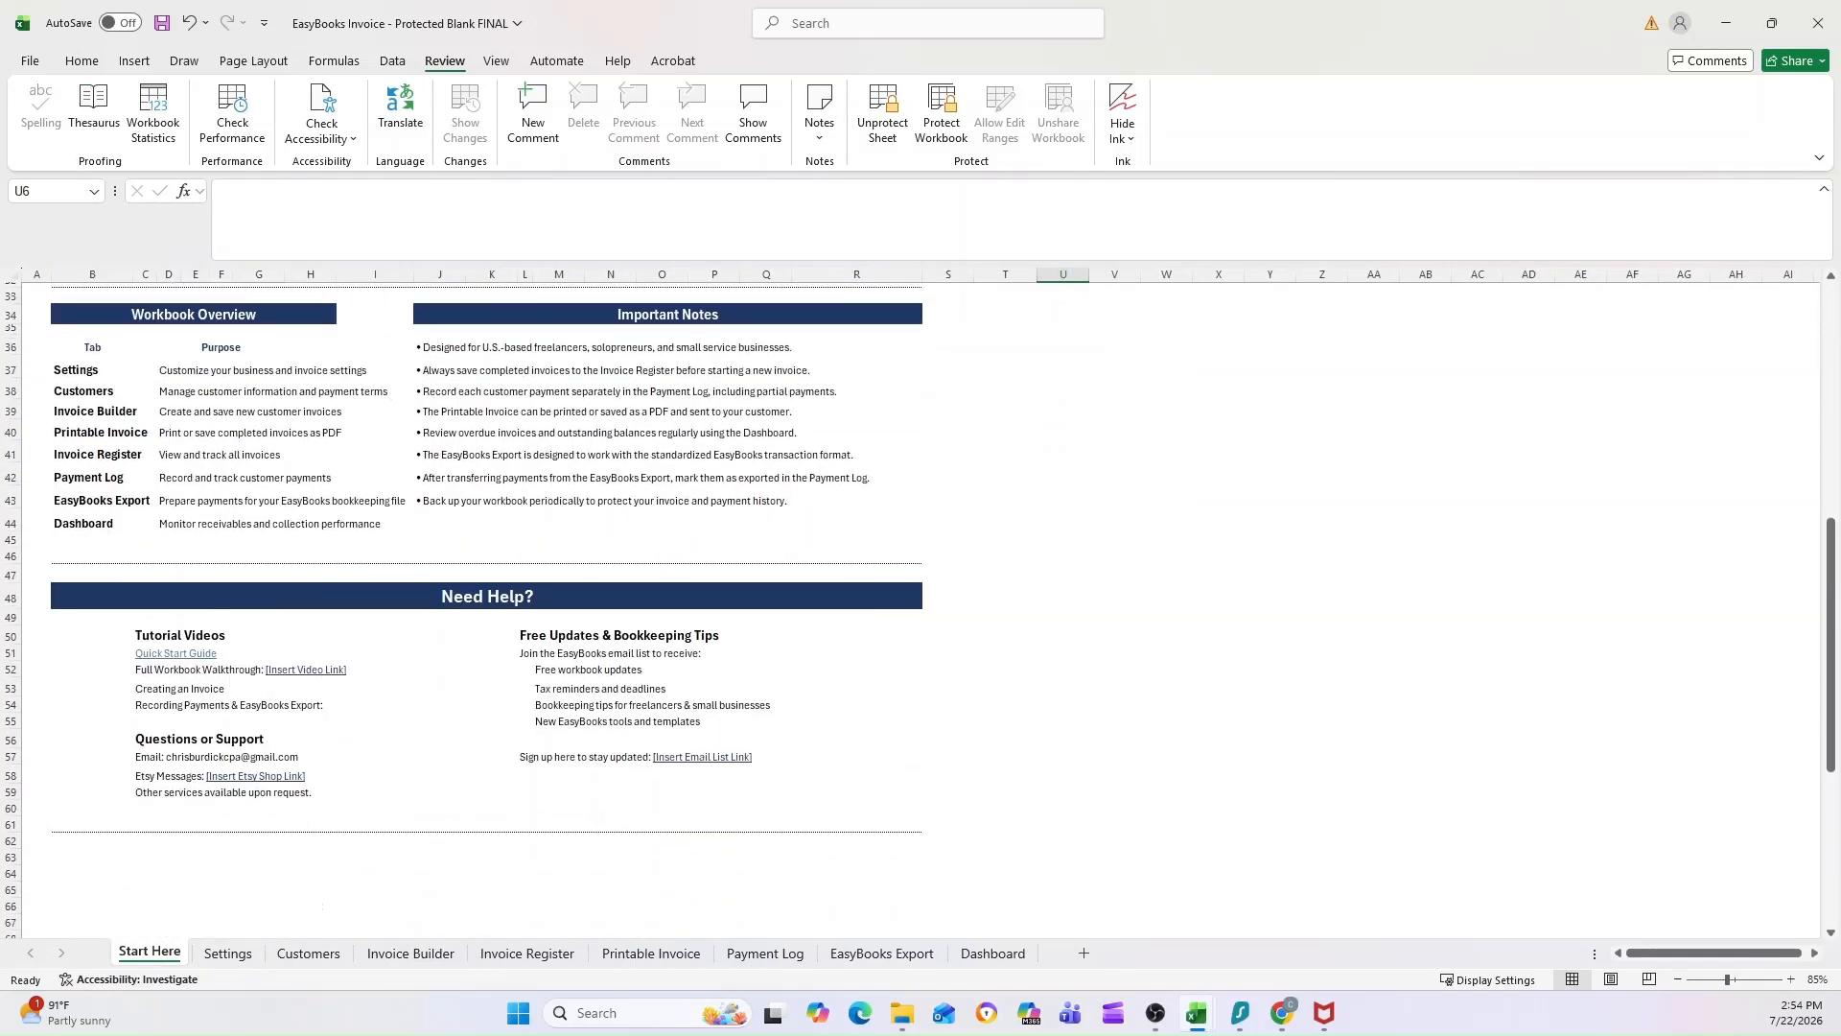